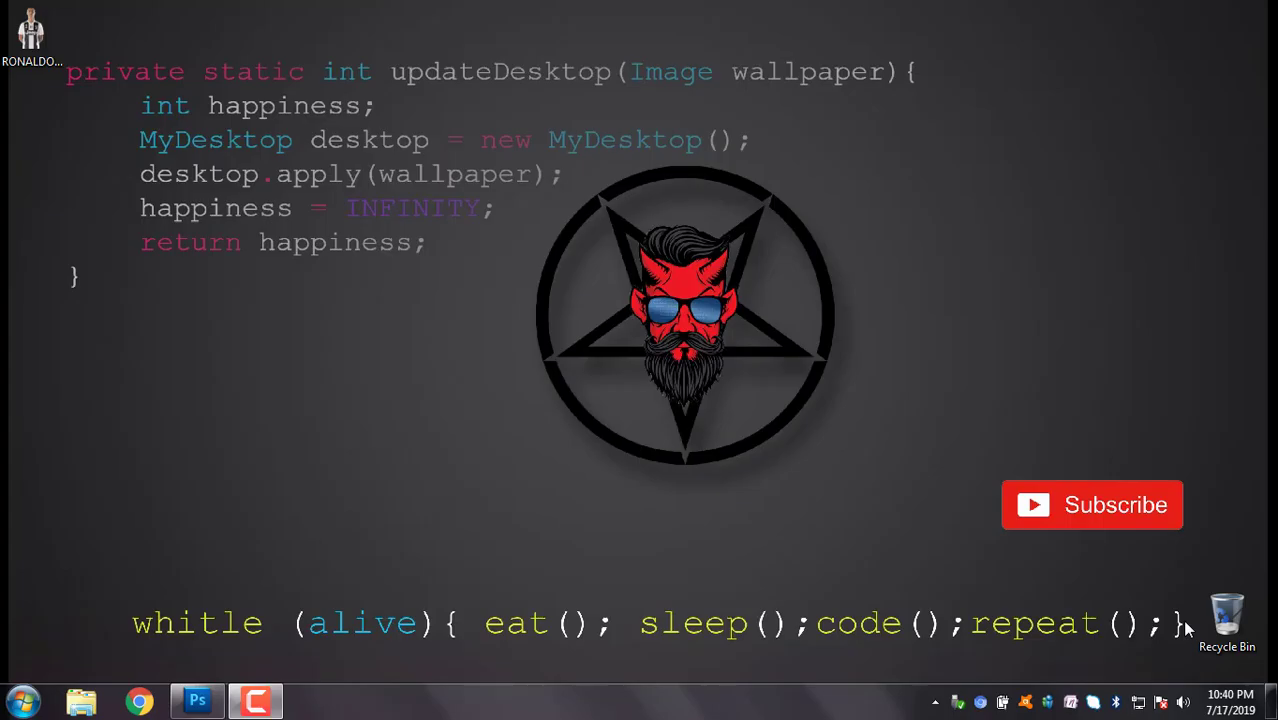
# Bring Photoshop to the front and start a new document.
pyautogui.click(22, 701)
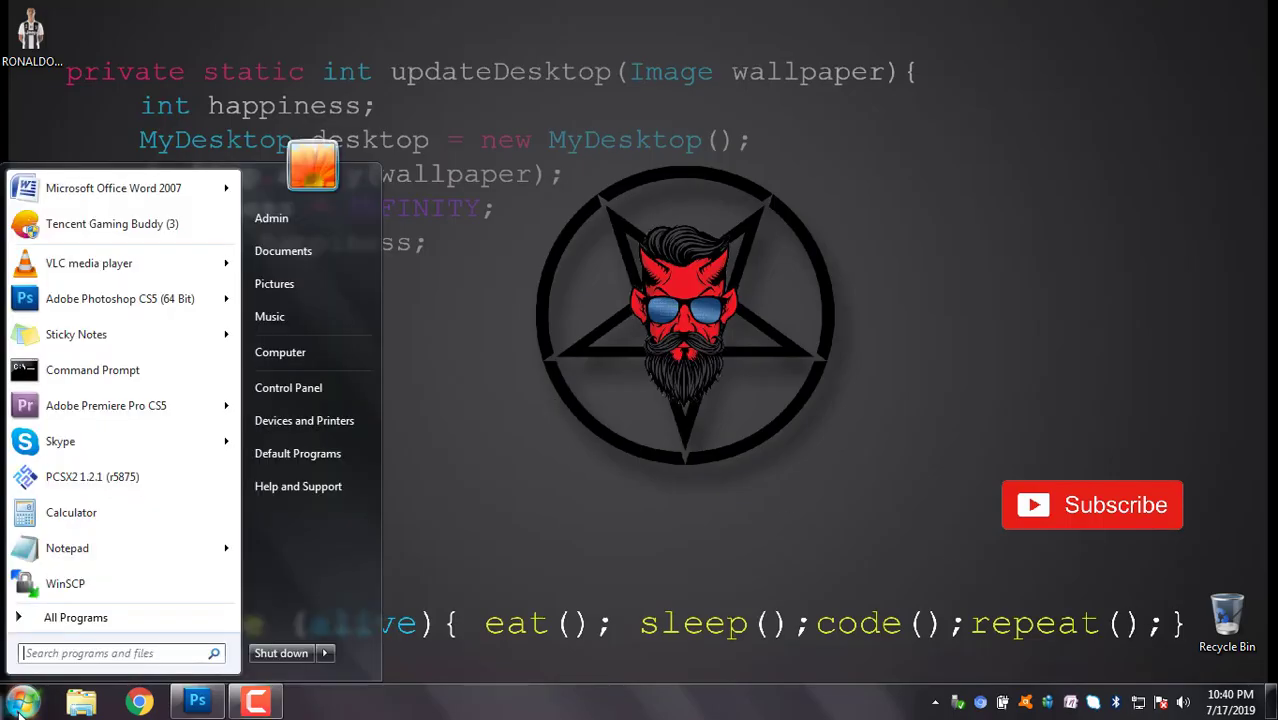
pyautogui.click(180, 704)
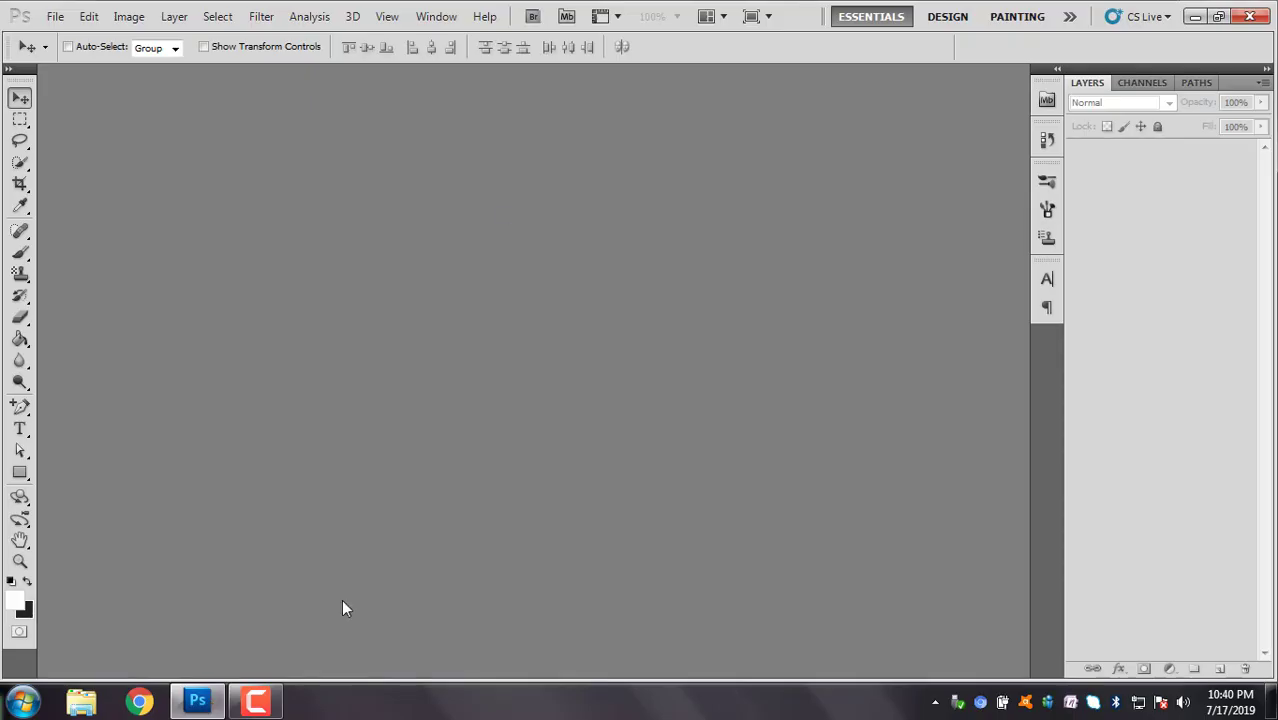
pyautogui.click(55, 16)
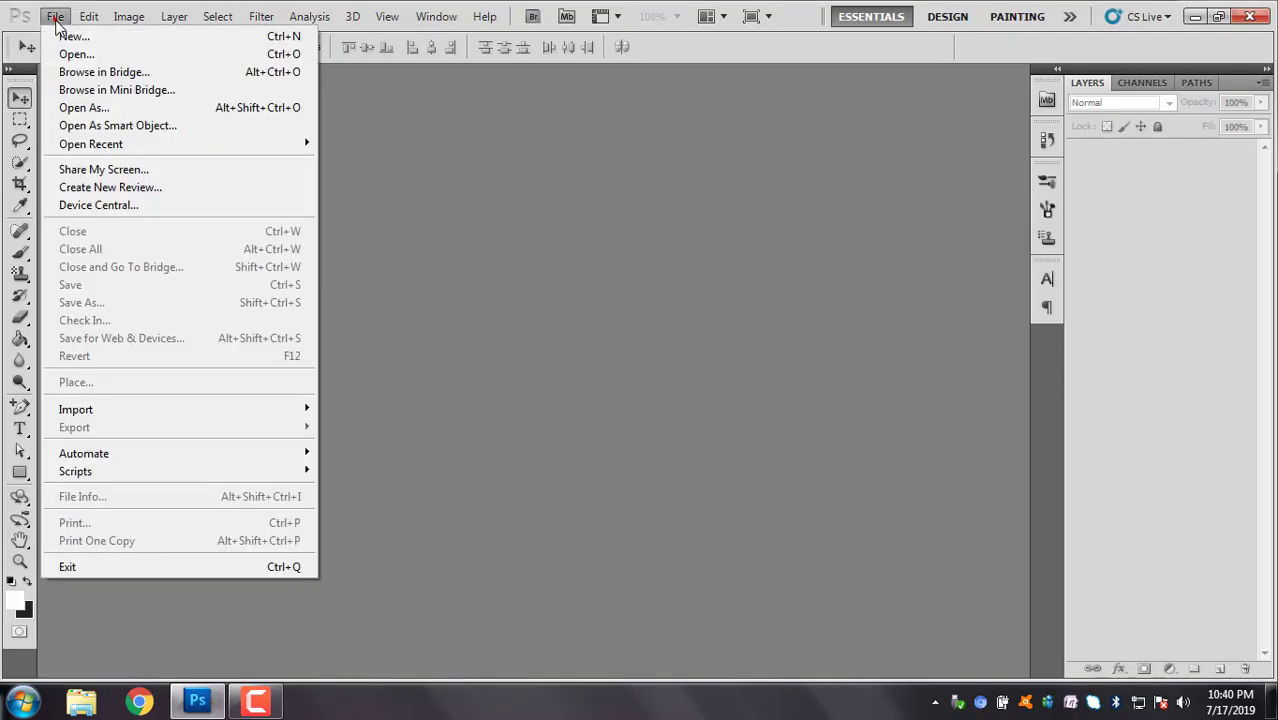
pyautogui.click(67, 33)
# Create a white 1200 × 800 pixel document at 200 pixels/inch.
pyautogui.click(525, 161)
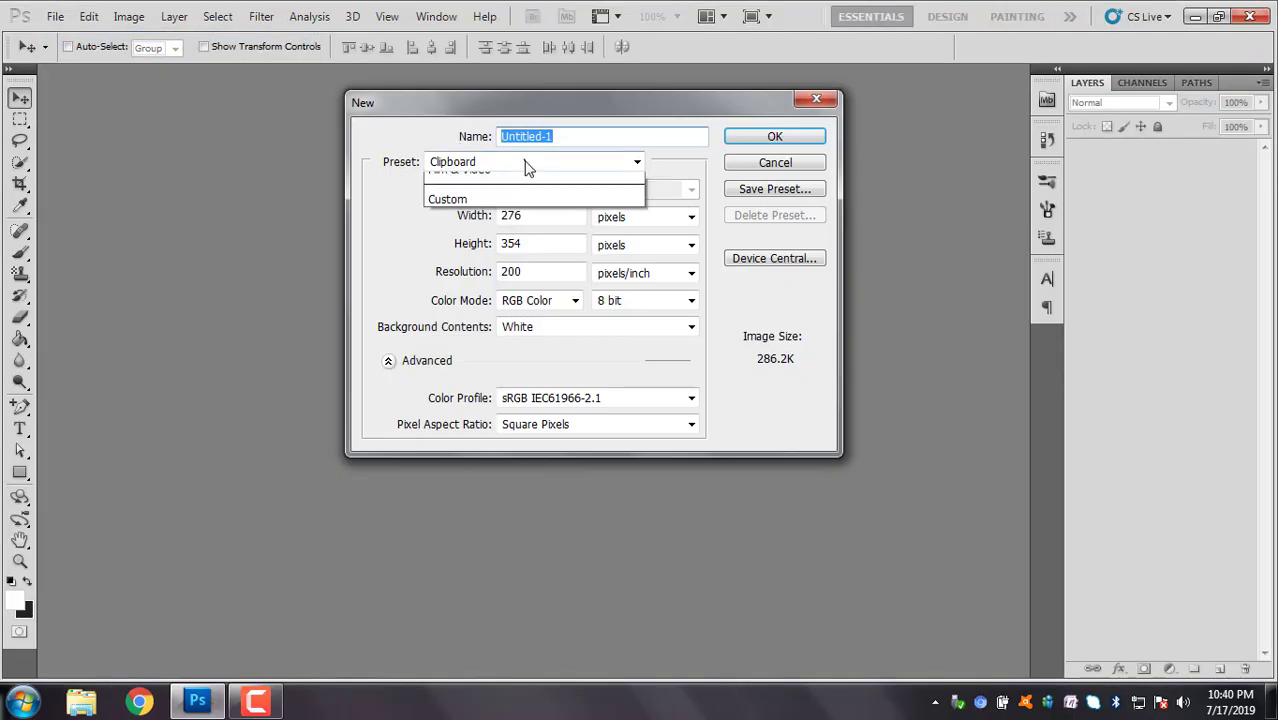
pyautogui.click(525, 161)
pyautogui.doubleClick(542, 215)
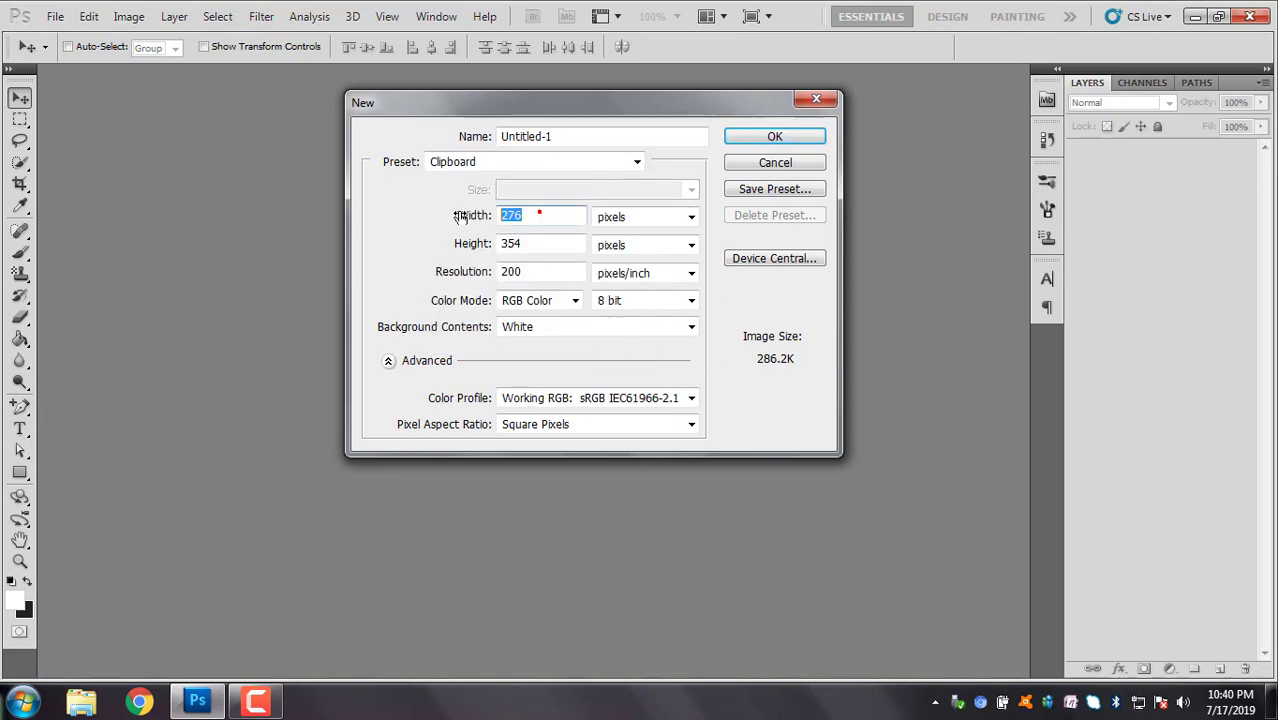
pyautogui.write('1200')
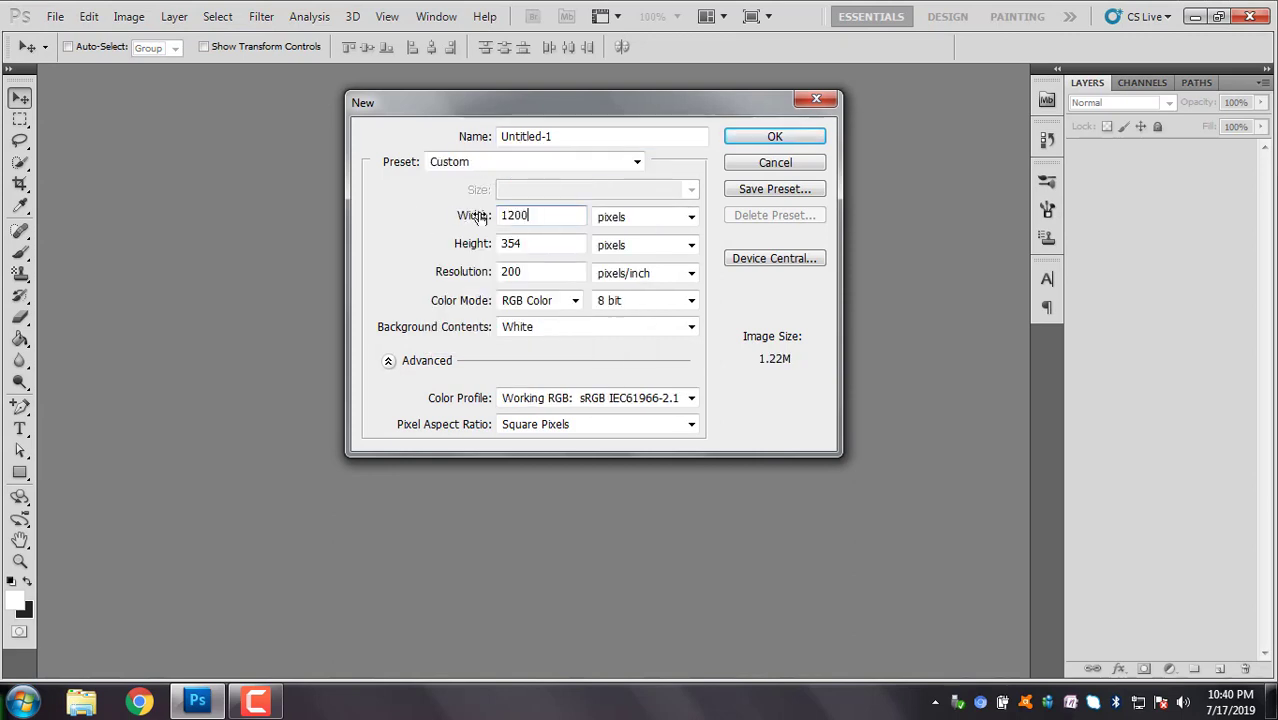
pyautogui.doubleClick(543, 243)
pyautogui.write('80')
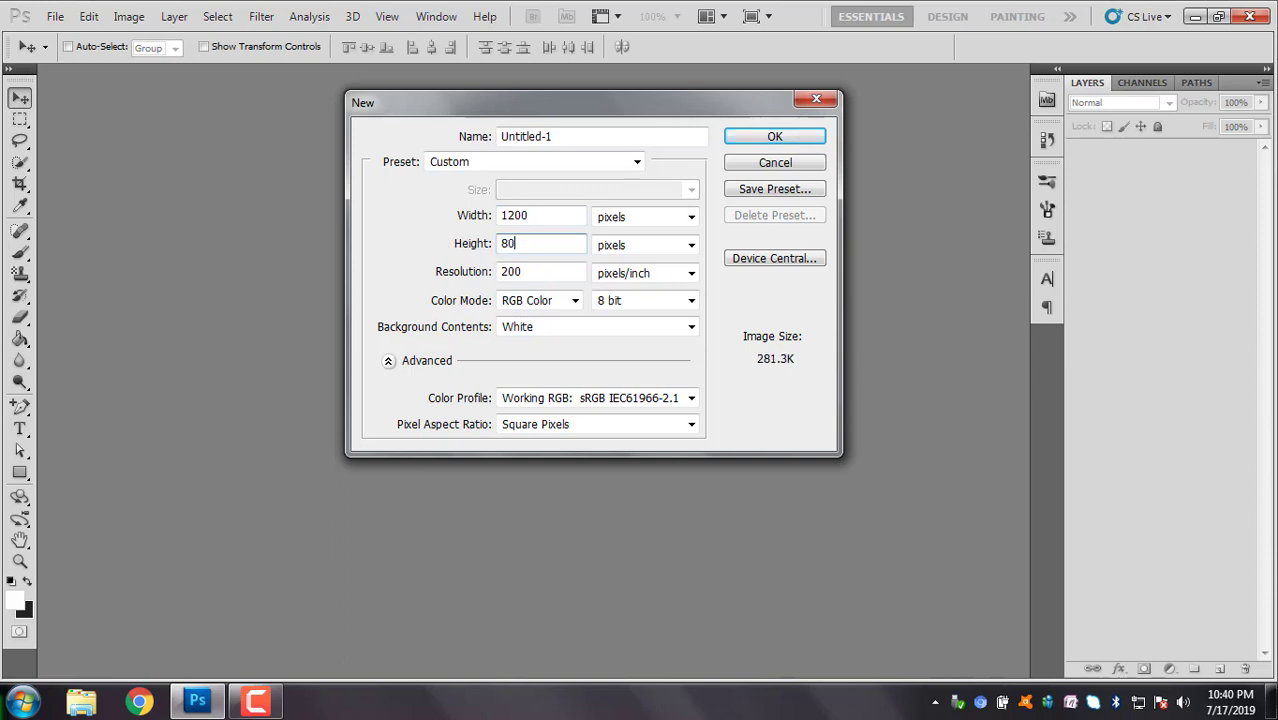
pyautogui.write('0')
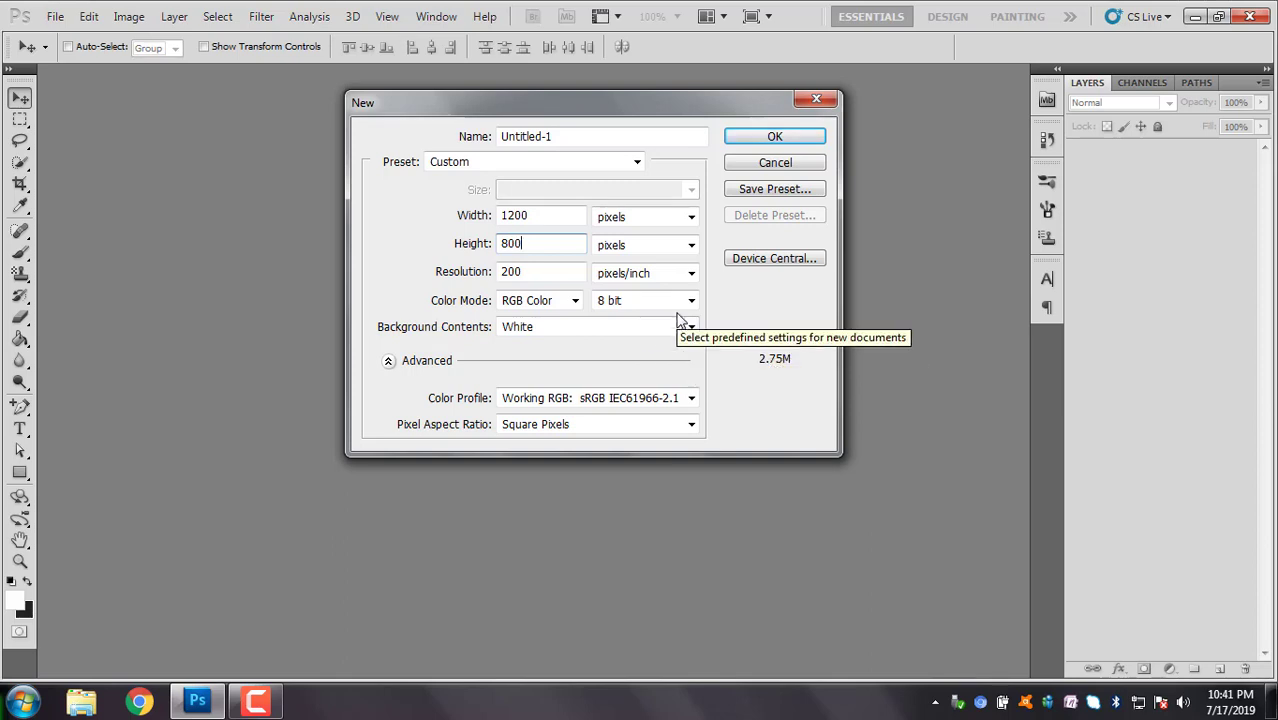
pyautogui.click(772, 137)
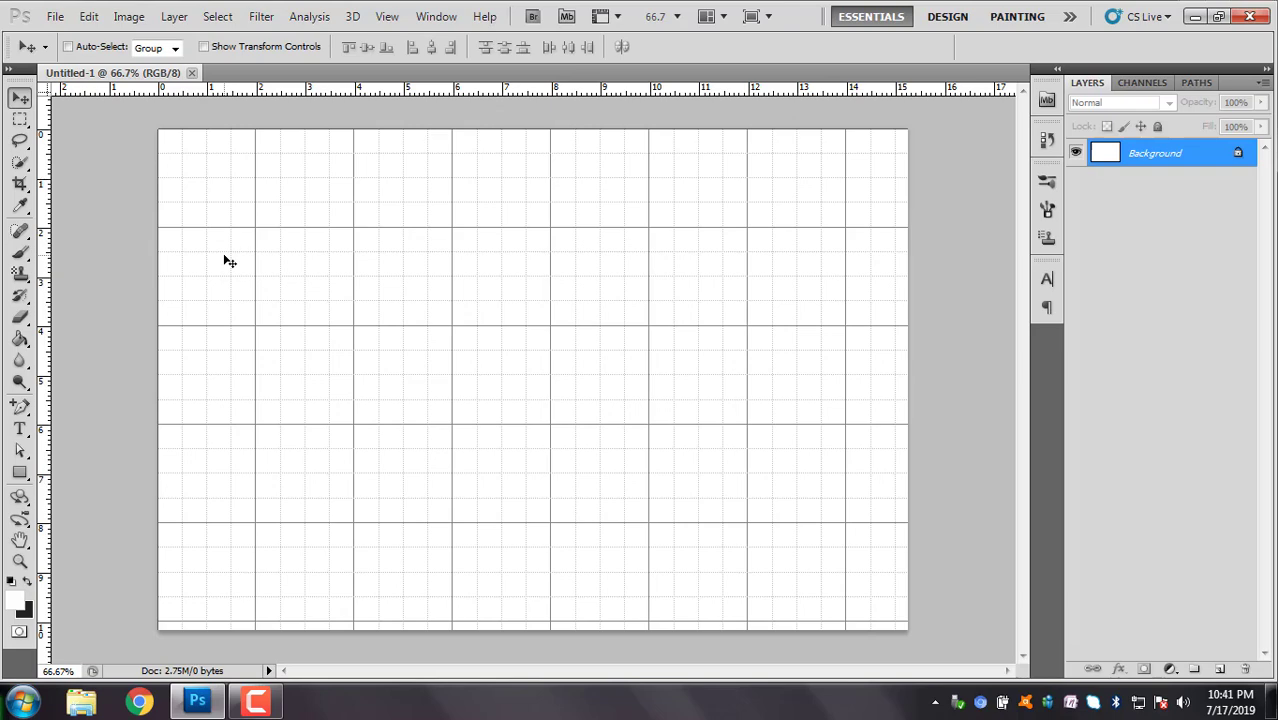
# Turn off View > Extras to hide the grid, and hide the rulers with Ctrl+R.
pyautogui.click(389, 22)
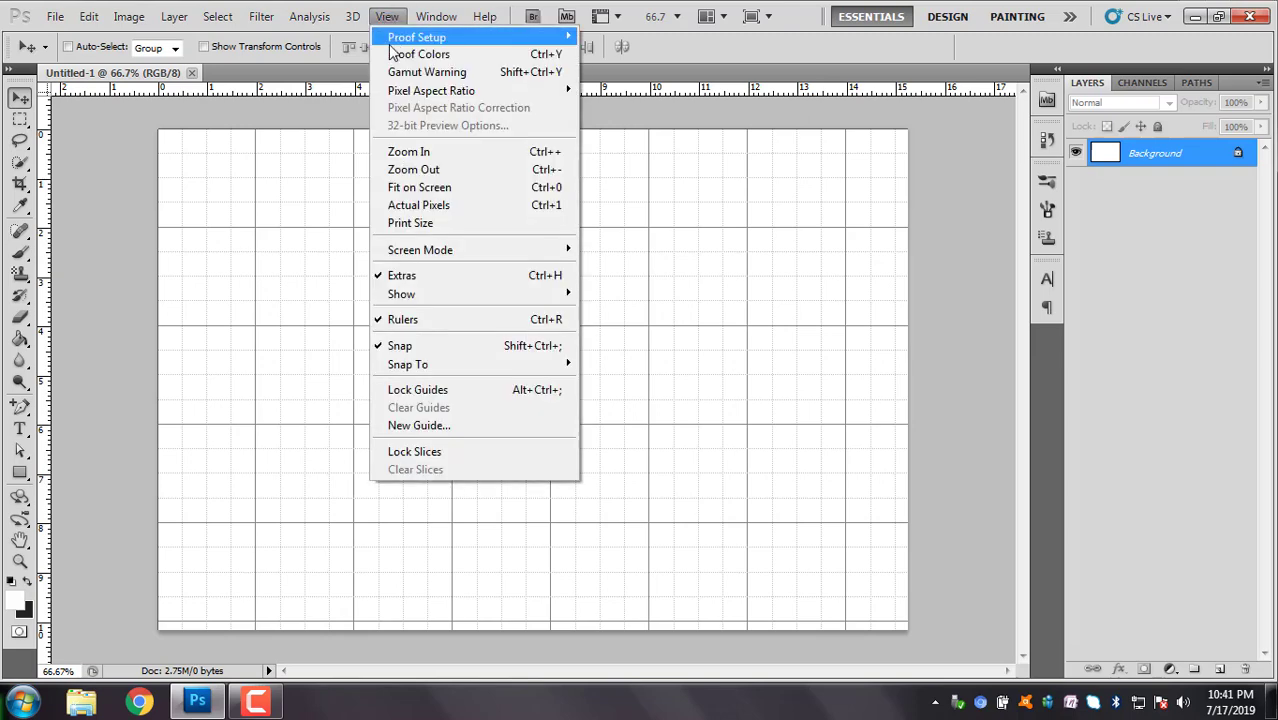
pyautogui.click(432, 278)
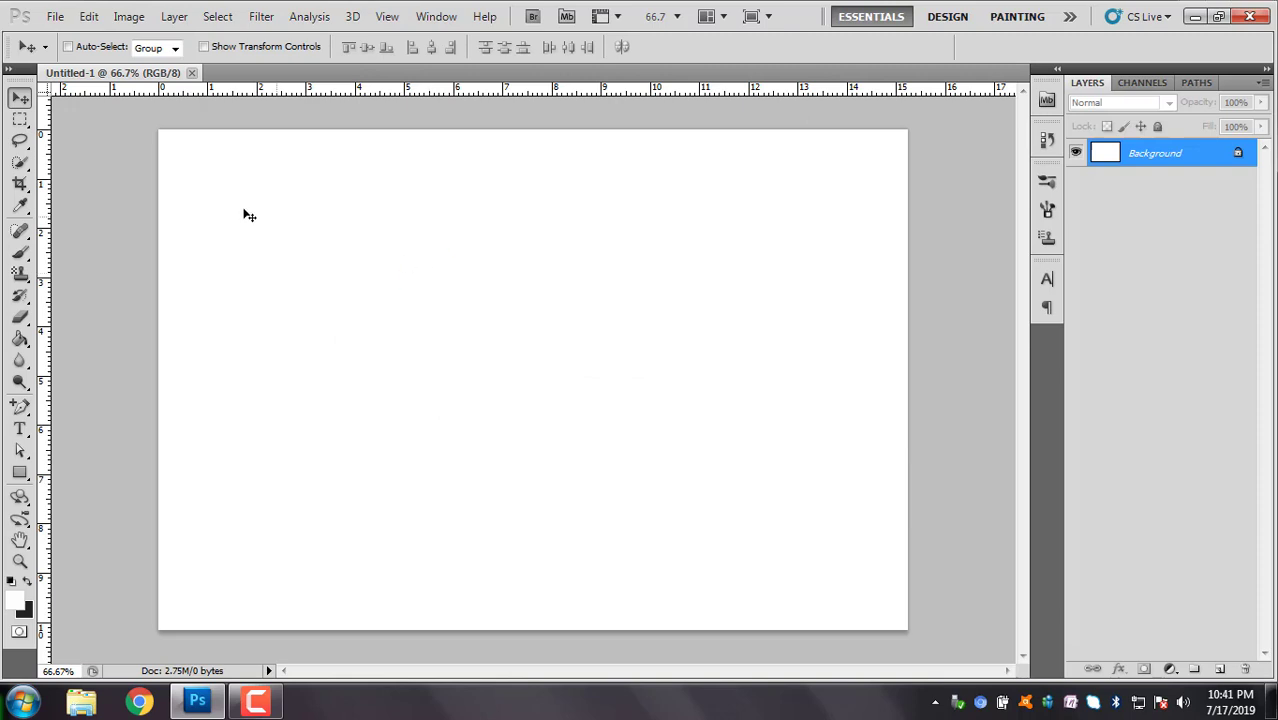
pyautogui.hotkey('ctrl', 'r')
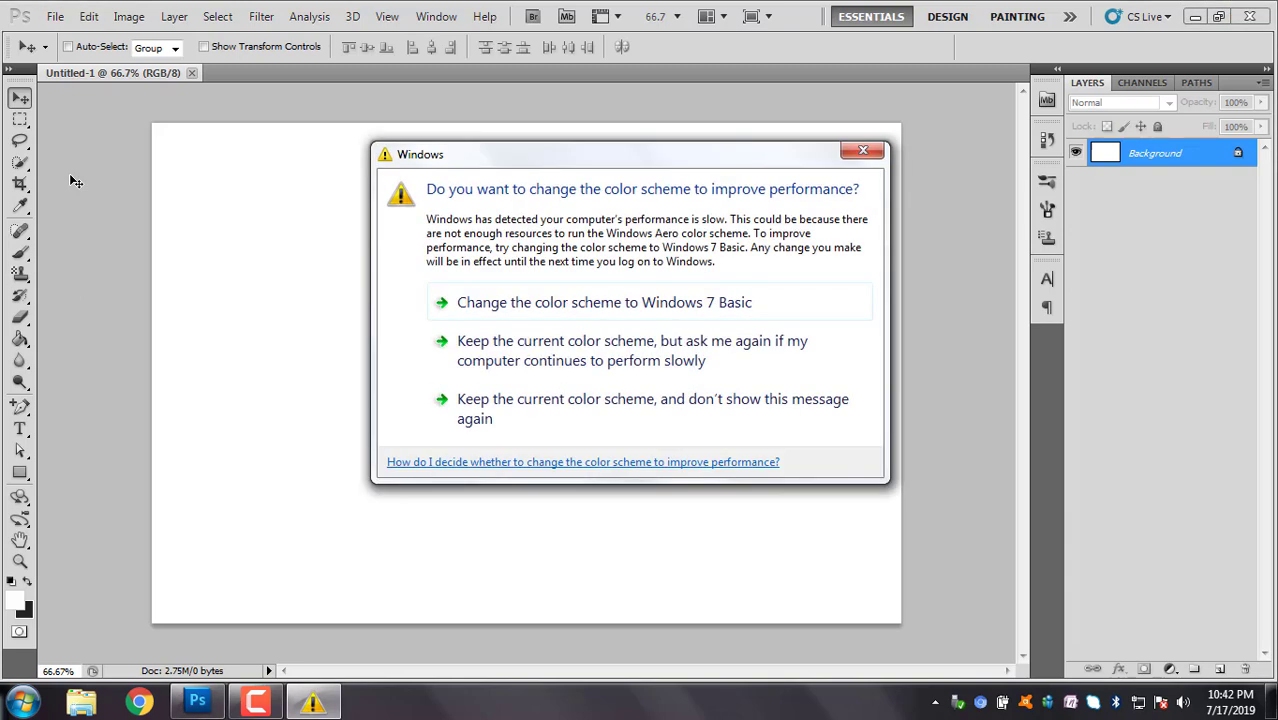
# Close the Windows colour-scheme prompt and show the inch rulers again.
pyautogui.click(860, 152)
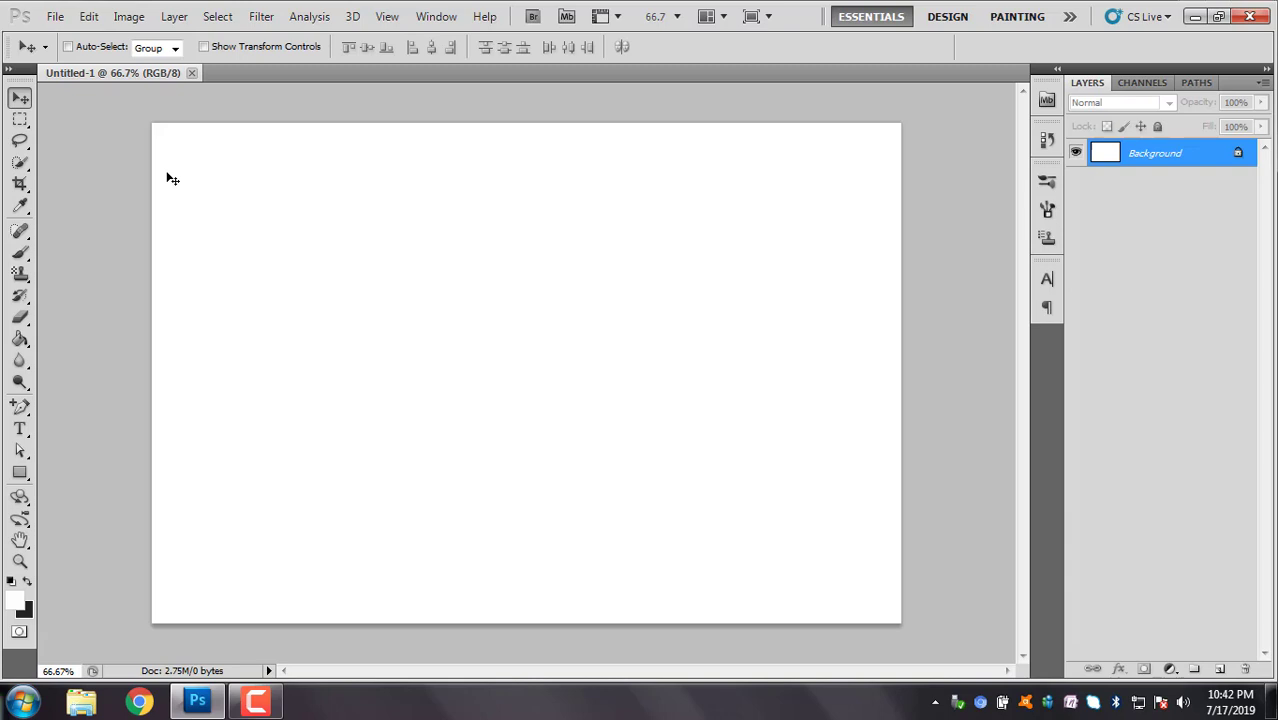
pyautogui.hotkey('ctrl', 'r')
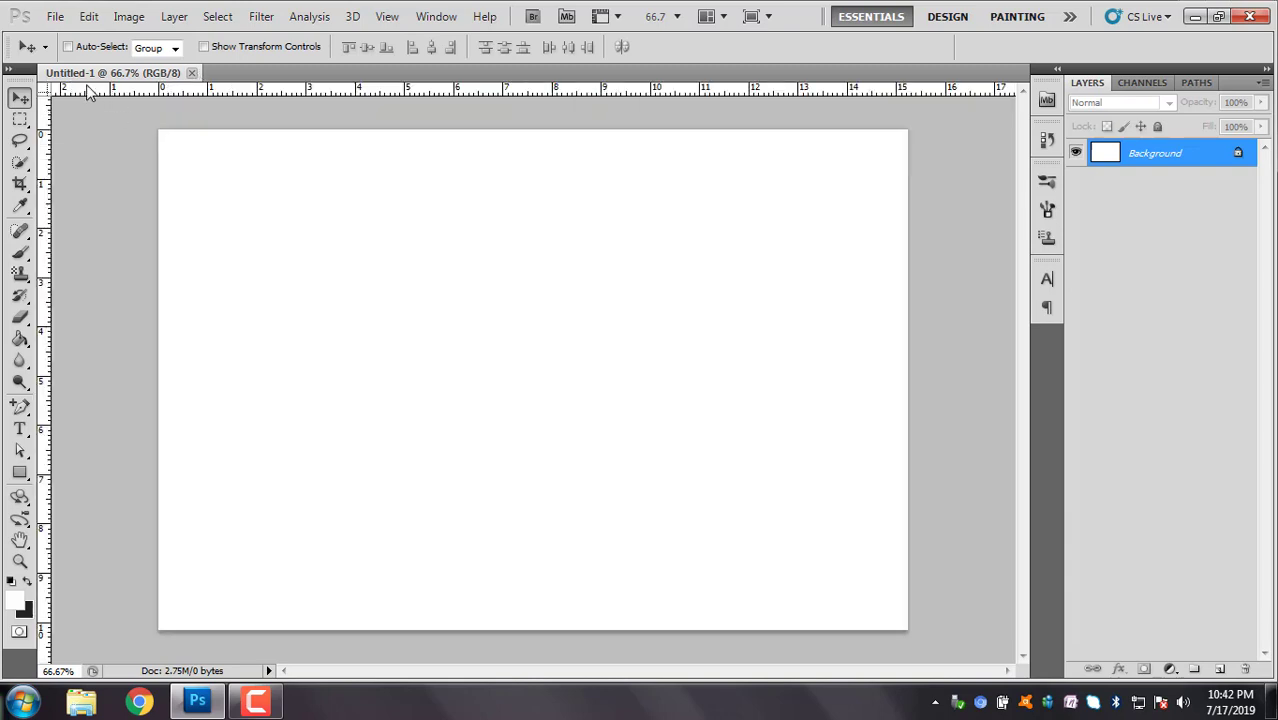
# Add horizontal guides at the canvas top and near its bottom, and a vertical guide near the left.
pyautogui.hotkey('ctrl', 'r')
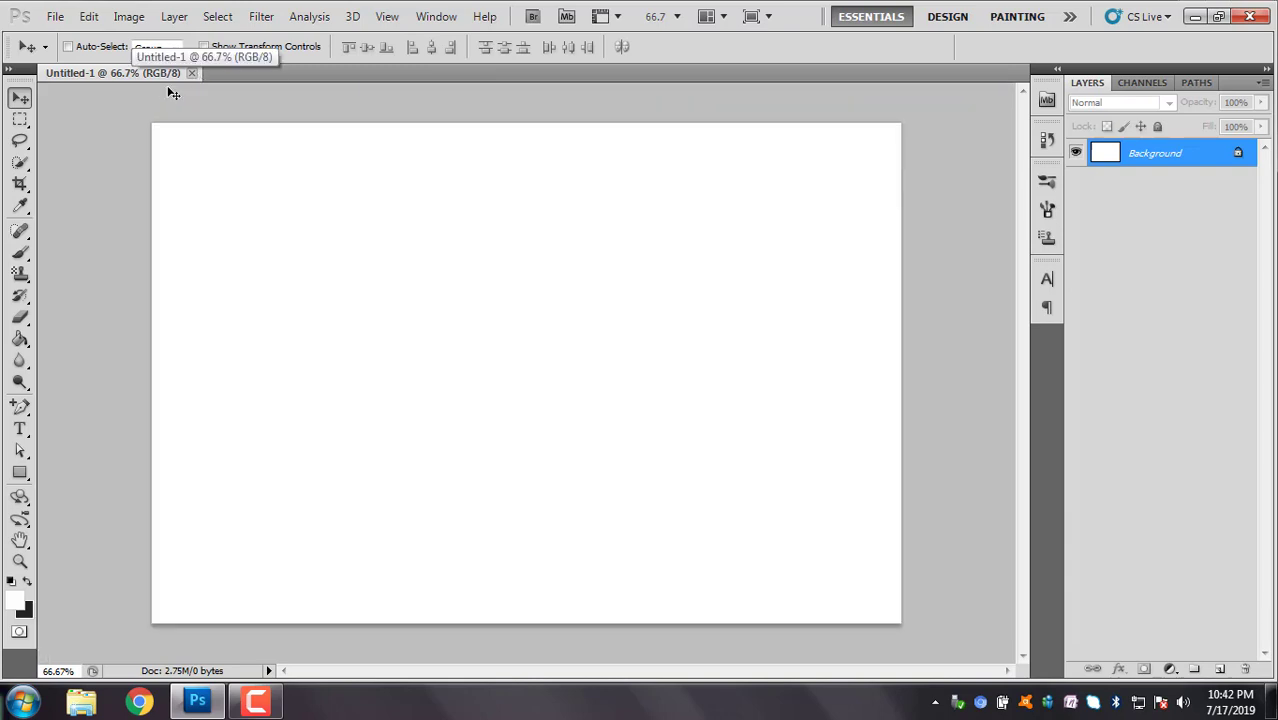
pyautogui.hotkey('ctrl', 'r')
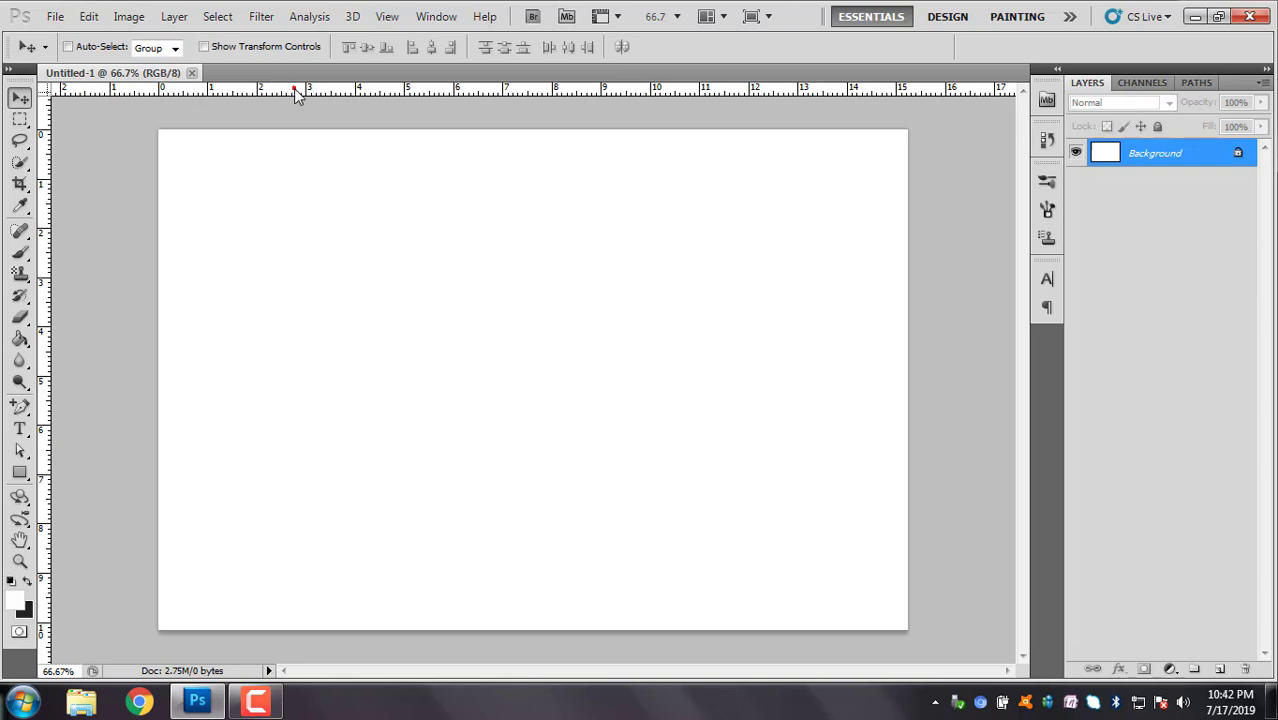
pyautogui.moveTo(297, 92); pyautogui.dragTo(289, 145)
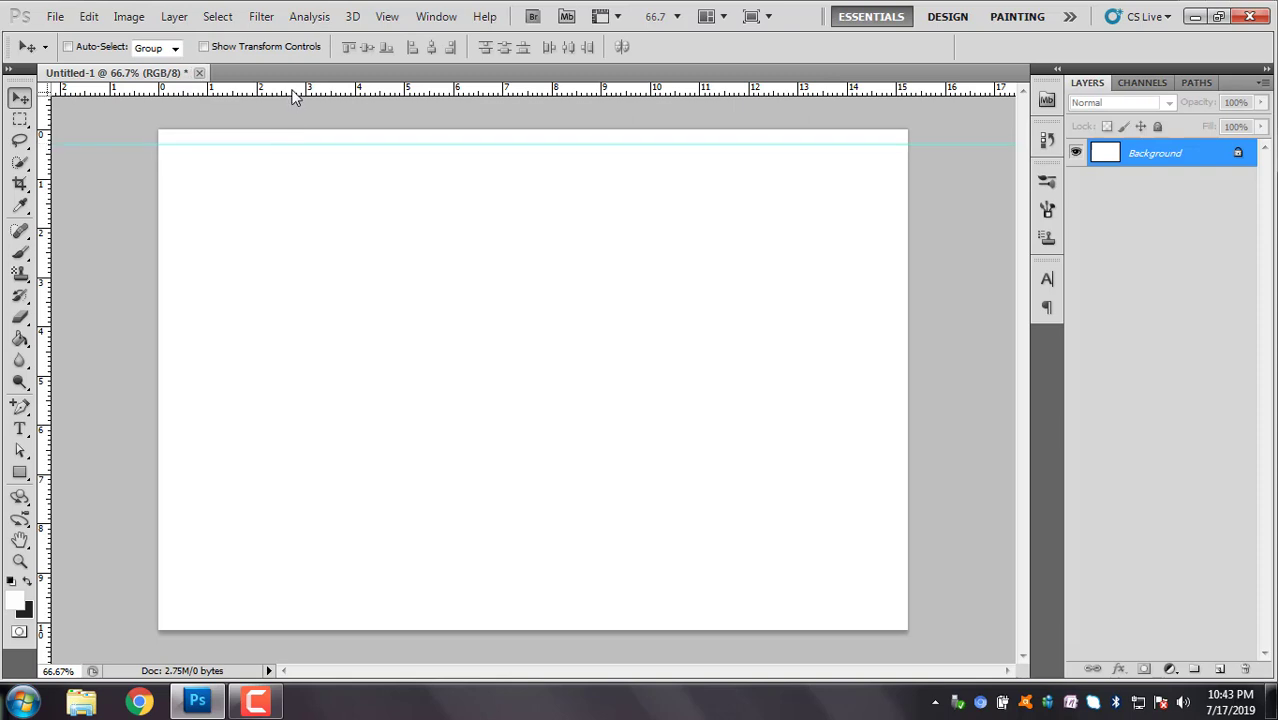
pyautogui.moveTo(291, 101); pyautogui.dragTo(214, 613)
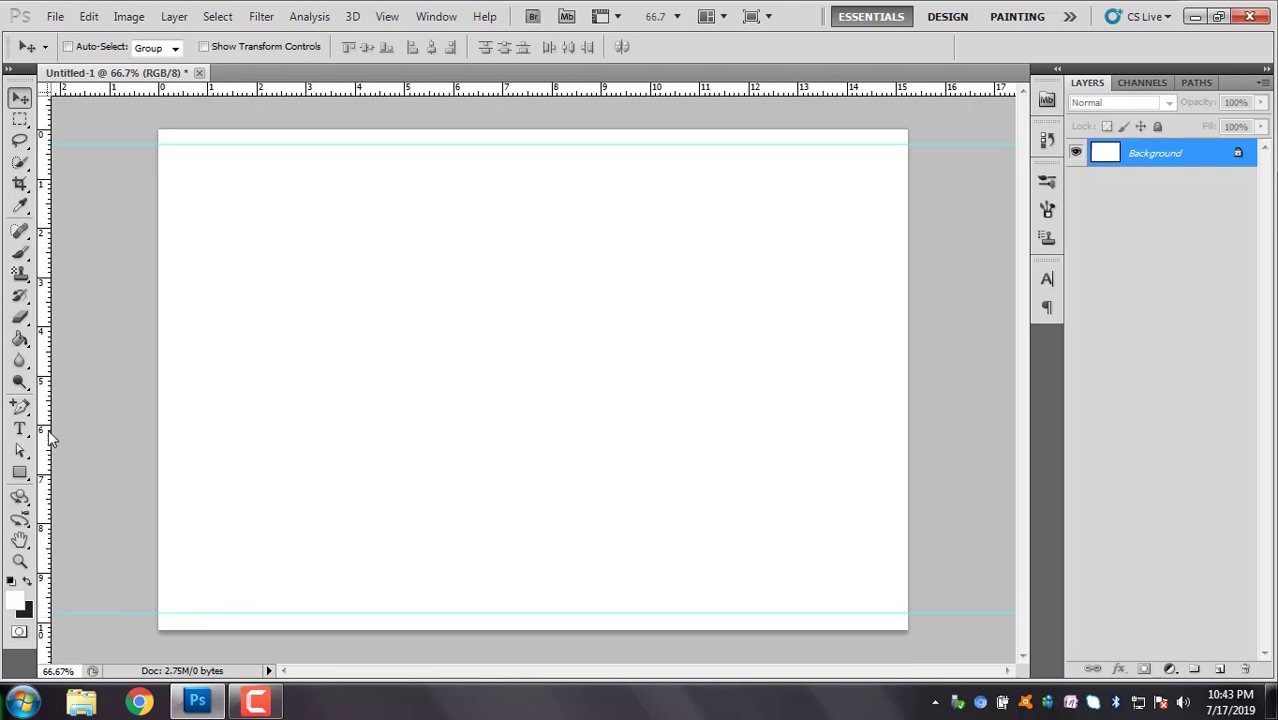
pyautogui.moveTo(60, 424); pyautogui.dragTo(170, 379)
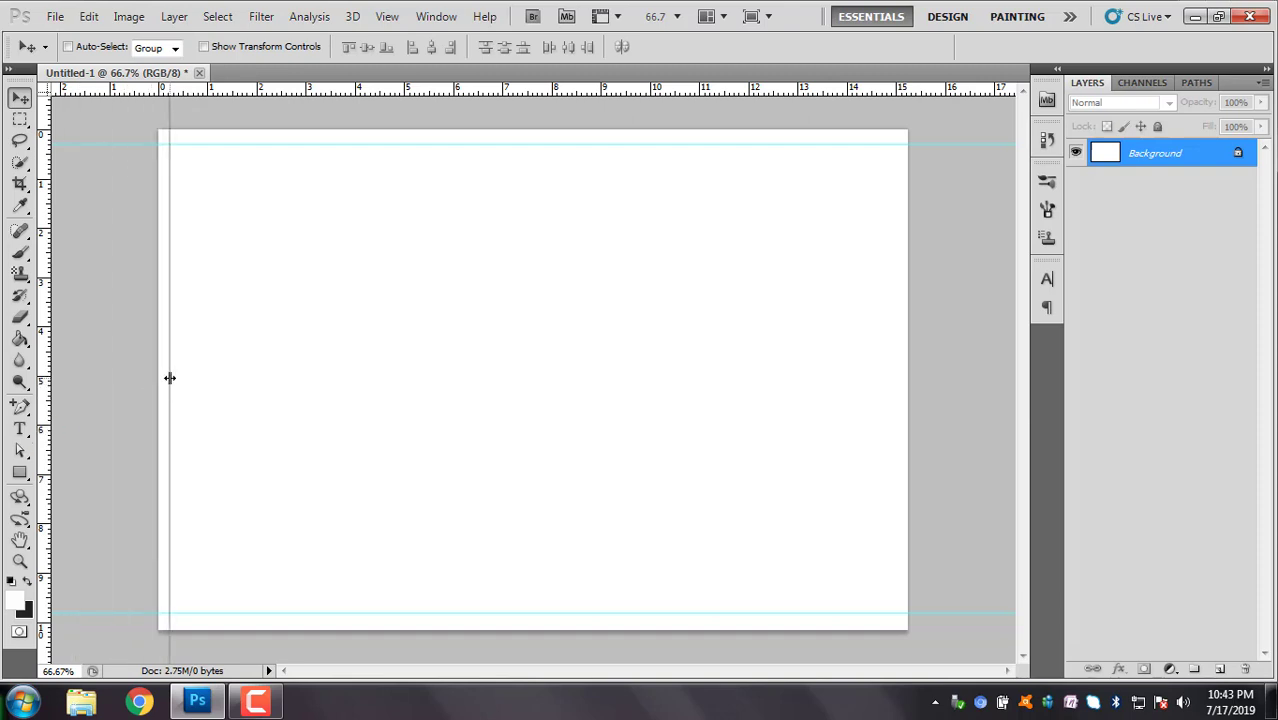
pyautogui.moveTo(170, 378); pyautogui.dragTo(174, 378)
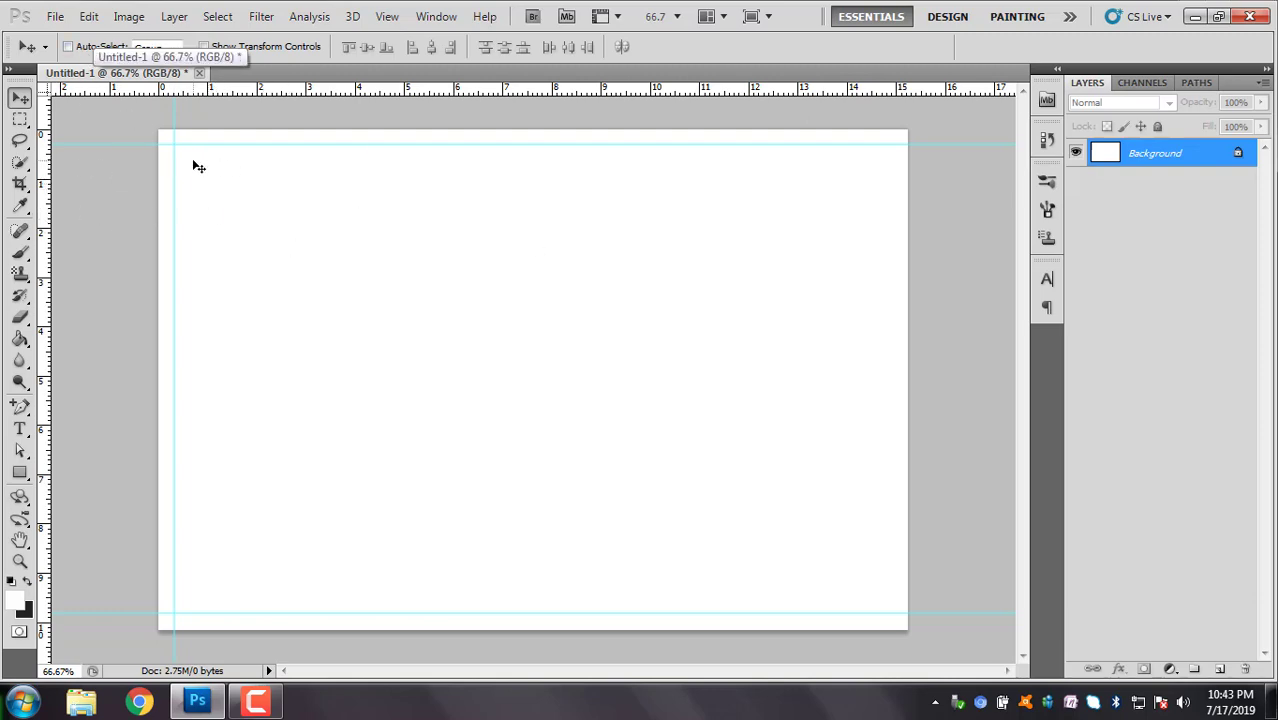
pyautogui.click(56, 17)
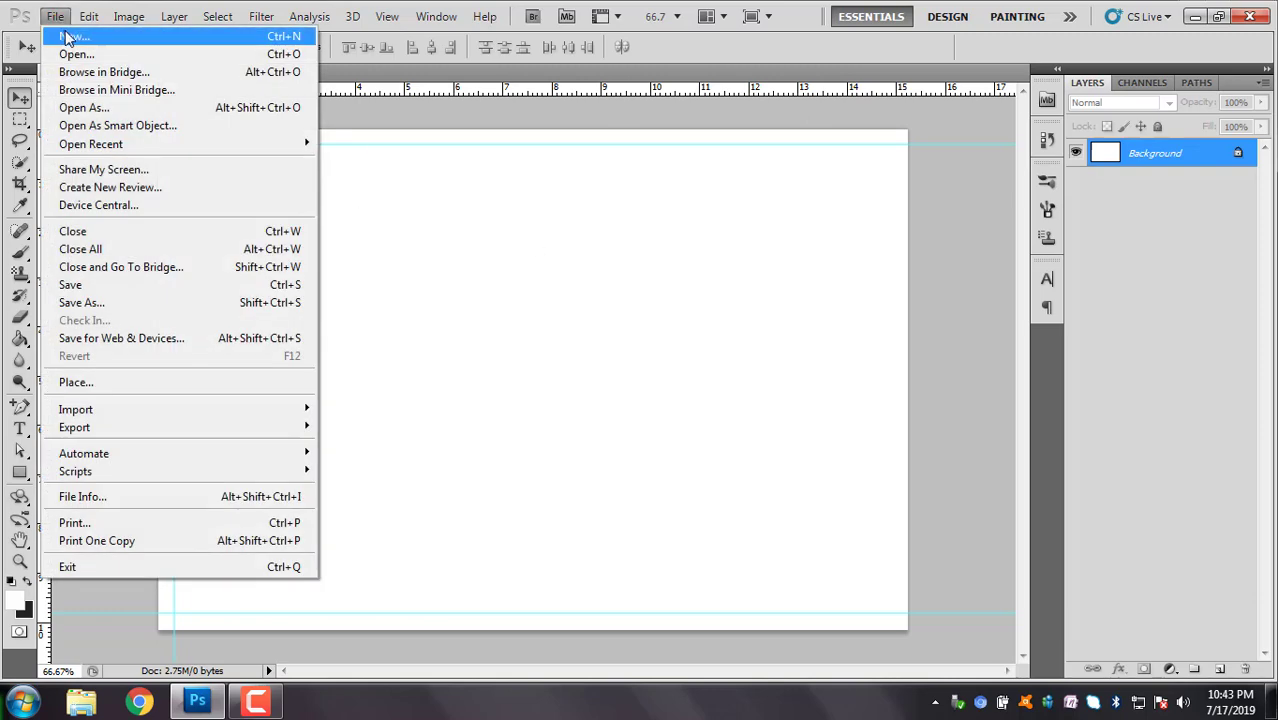
# Create Untitled-2 at 3.5 × 4.5 cm, 200 pixels/inch, then minimise Photoshop.
pyautogui.click(68, 38)
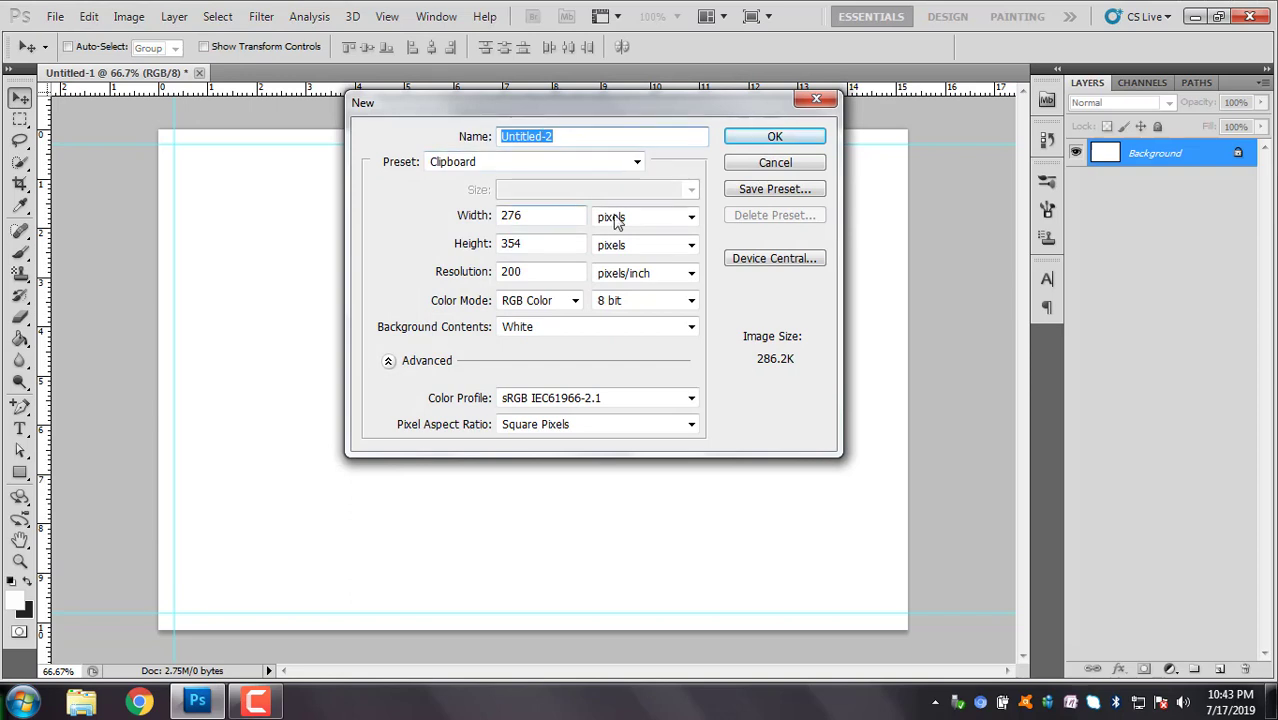
pyautogui.click(615, 217)
pyautogui.click(614, 264)
pyautogui.click(476, 215)
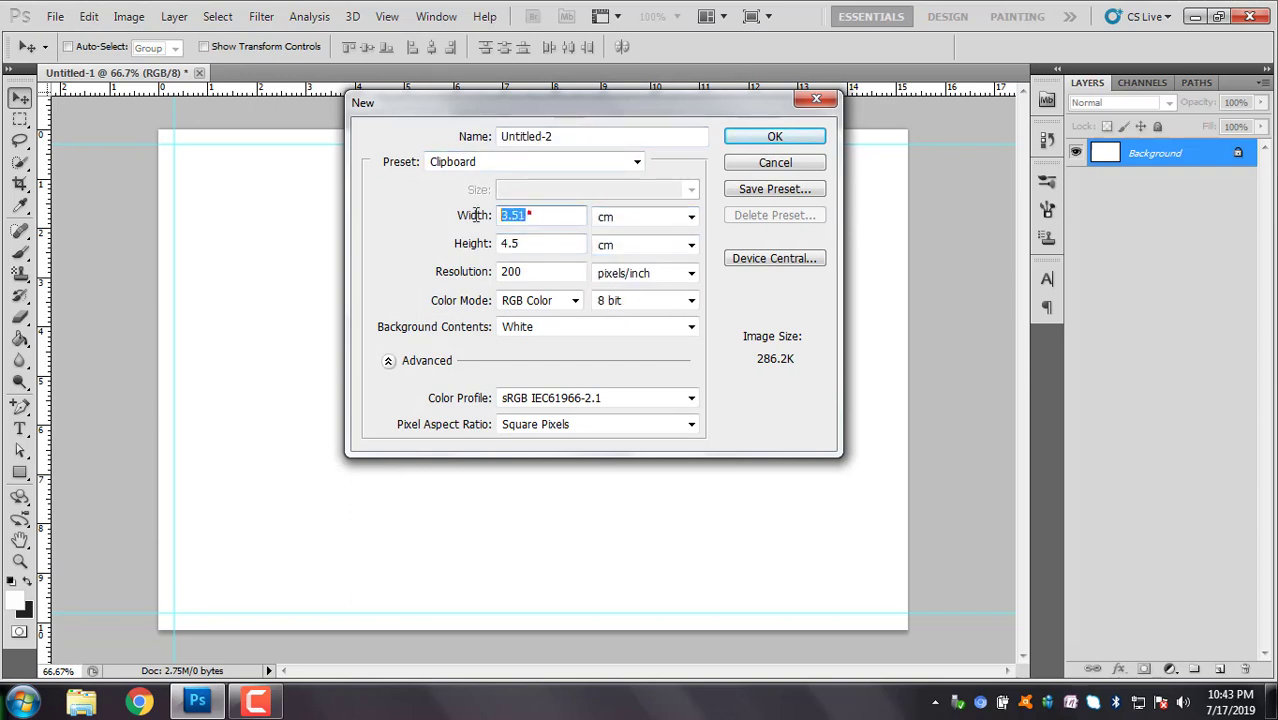
pyautogui.click(520, 215)
pyautogui.write('3')
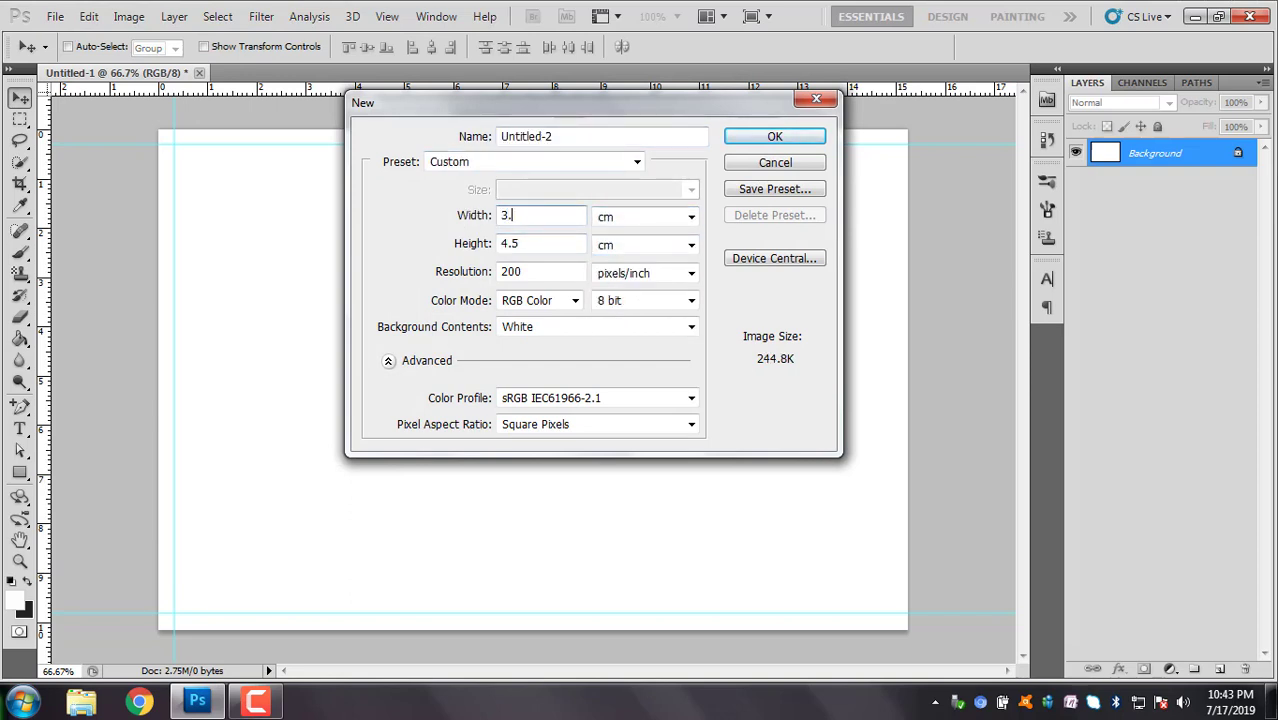
pyautogui.write('.5')
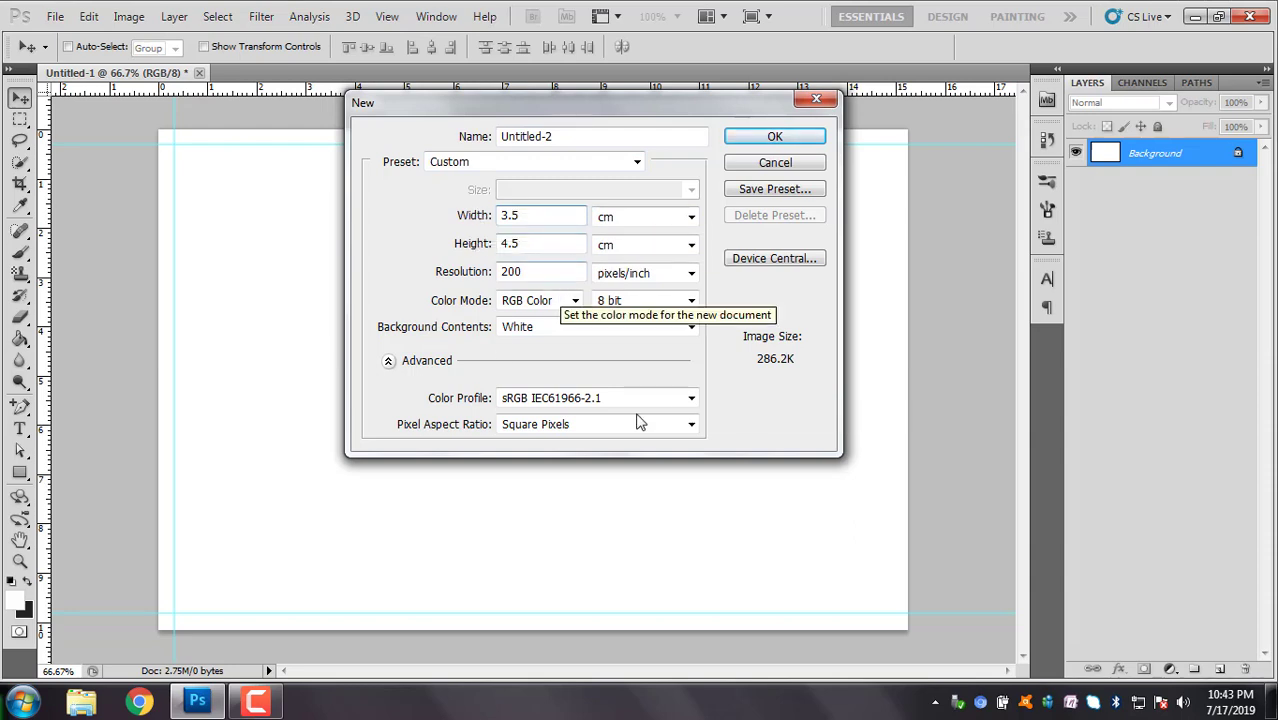
pyautogui.click(552, 271)
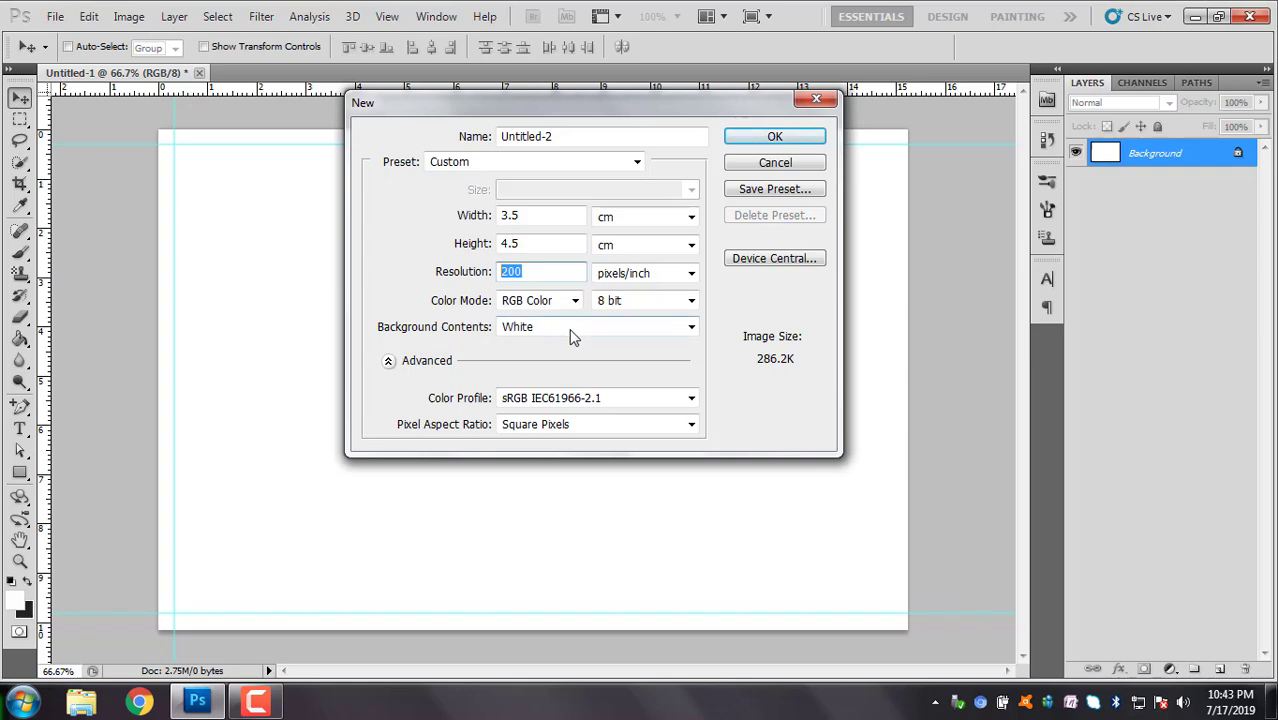
pyautogui.click(763, 140)
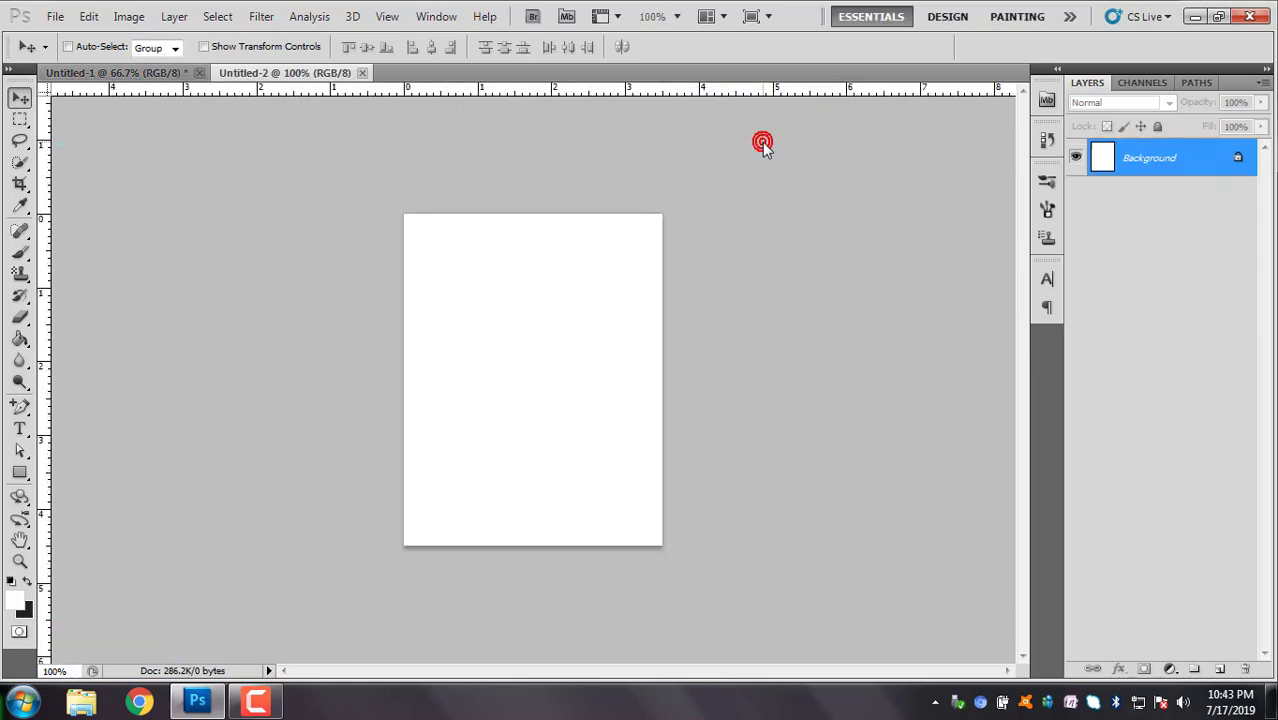
pyautogui.click(1195, 17)
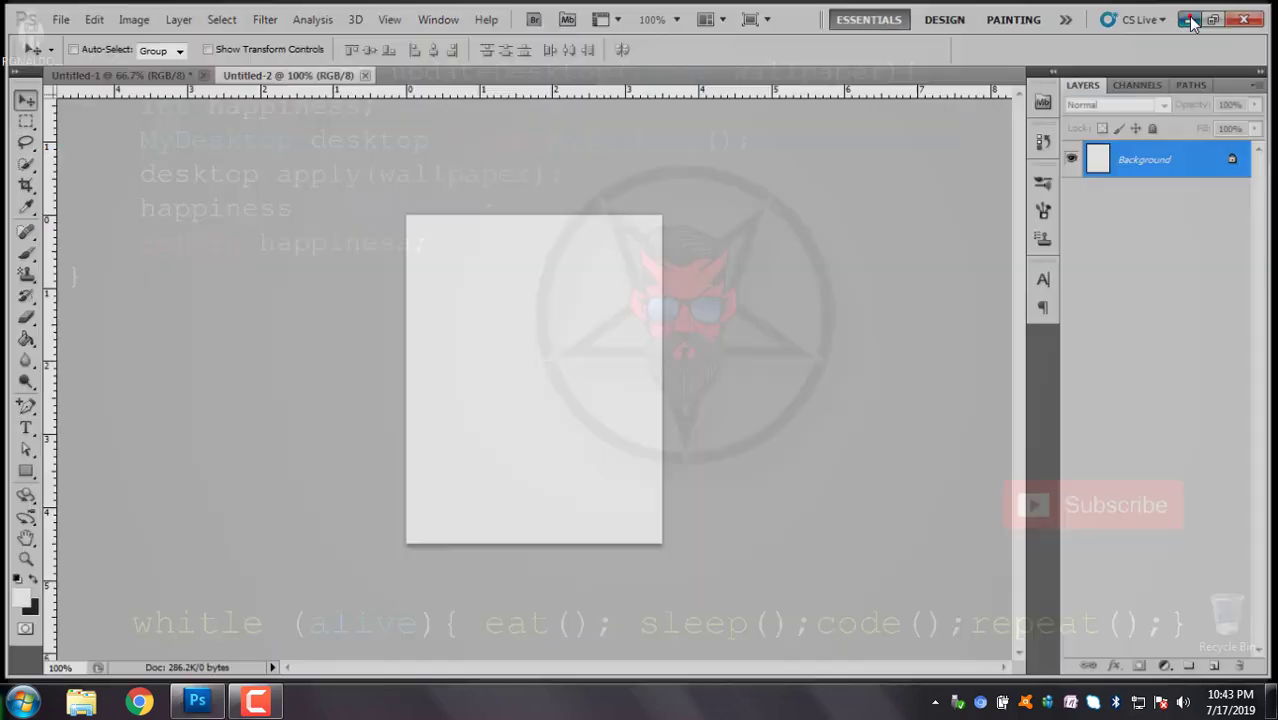
# Open the RONALDO image, crop it to head and shoulders, select all and close it.
pyautogui.rightClick(27, 55)
pyautogui.moveTo(83, 258)
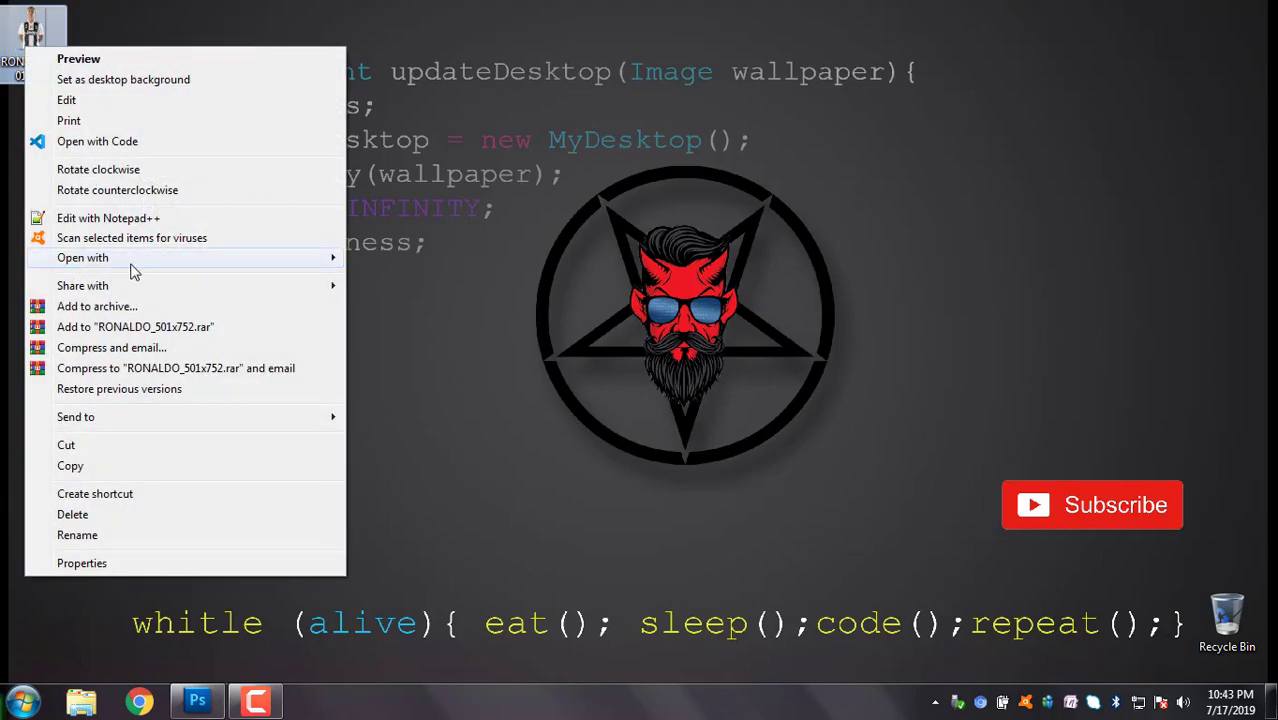
pyautogui.click(450, 257)
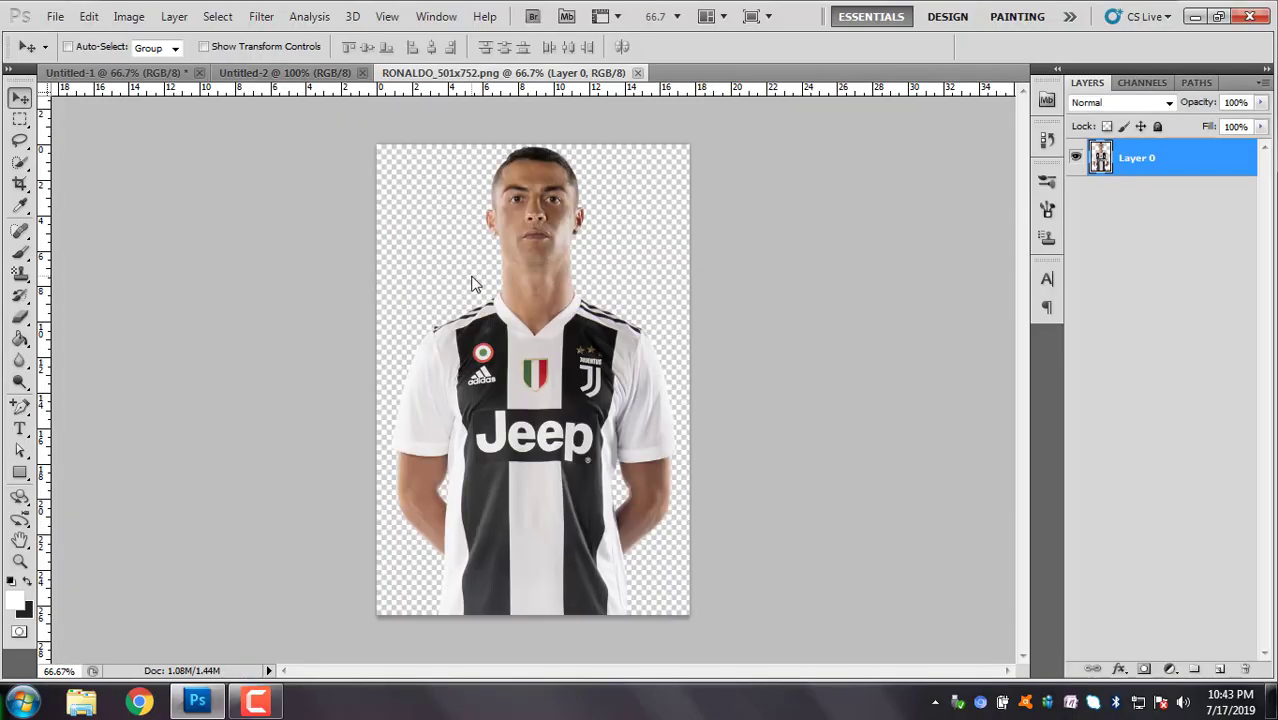
pyautogui.click(19, 183)
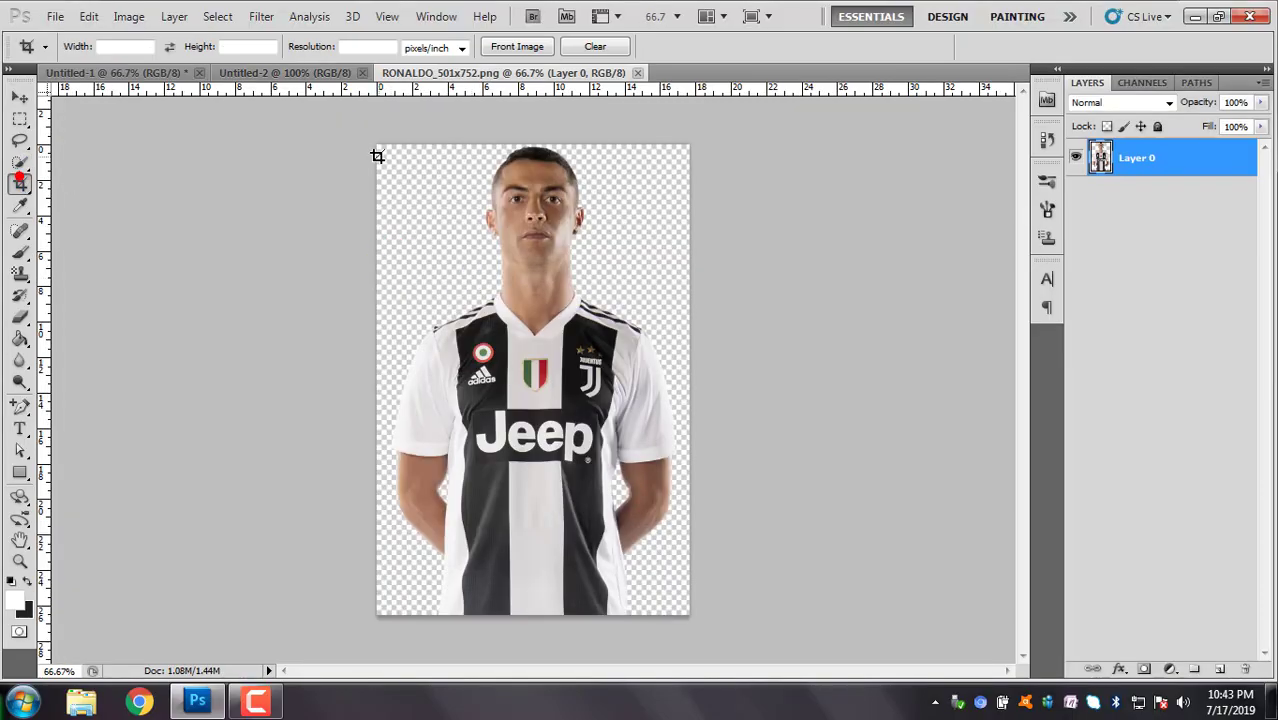
pyautogui.moveTo(373, 145); pyautogui.dragTo(693, 391)
pyautogui.press('Return')
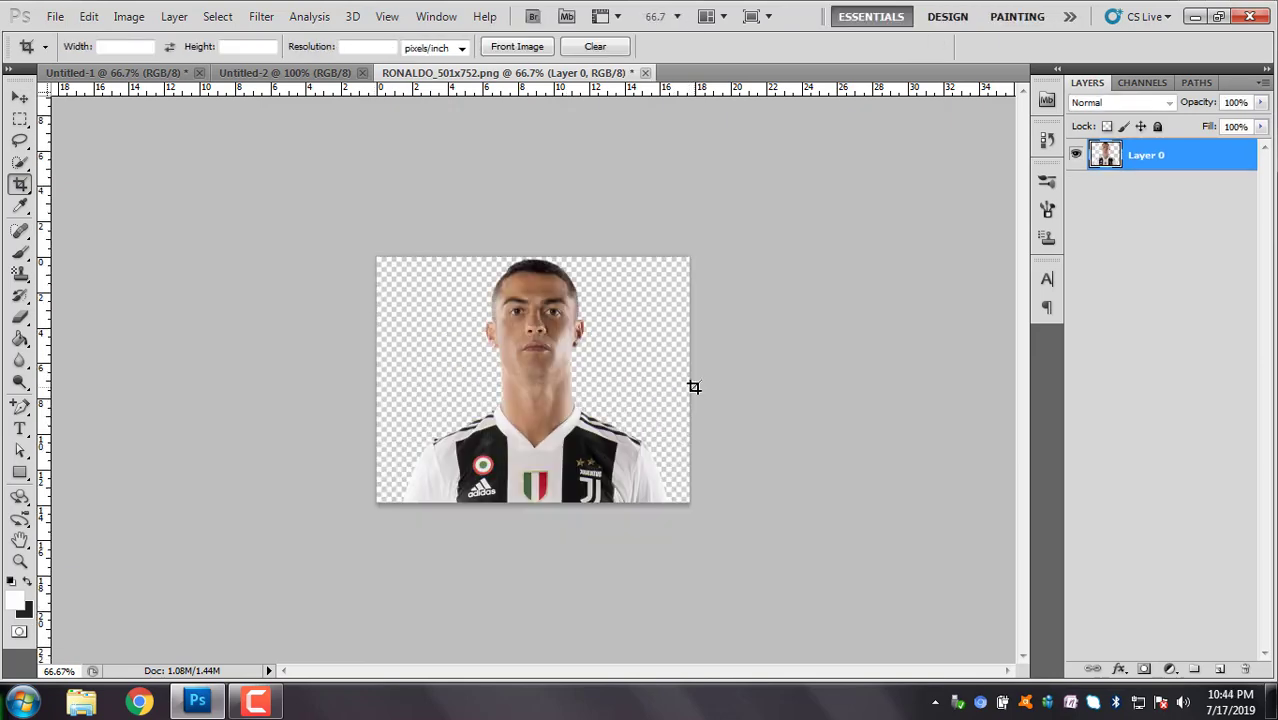
pyautogui.hotkey('ctrl', 'a')
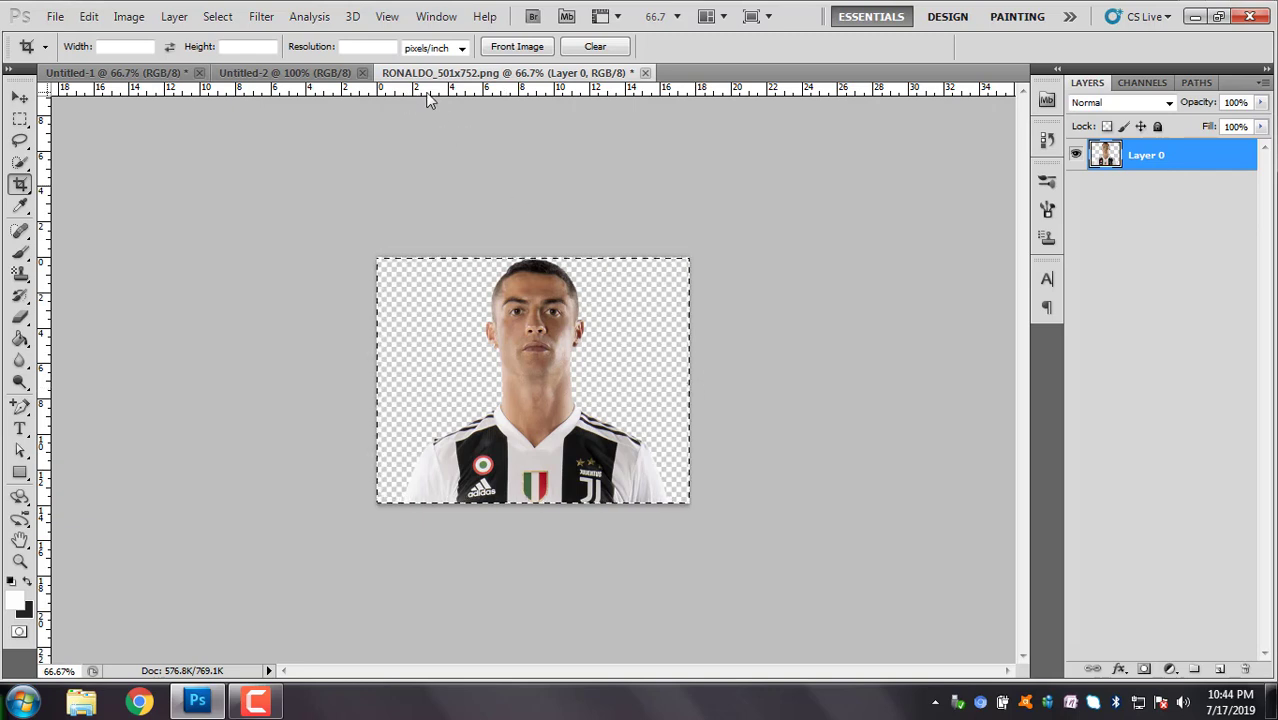
pyautogui.click(646, 73)
# Discard changes to the Ronaldo file and cancel a distorted resize of Layer 1.
pyautogui.click(651, 283)
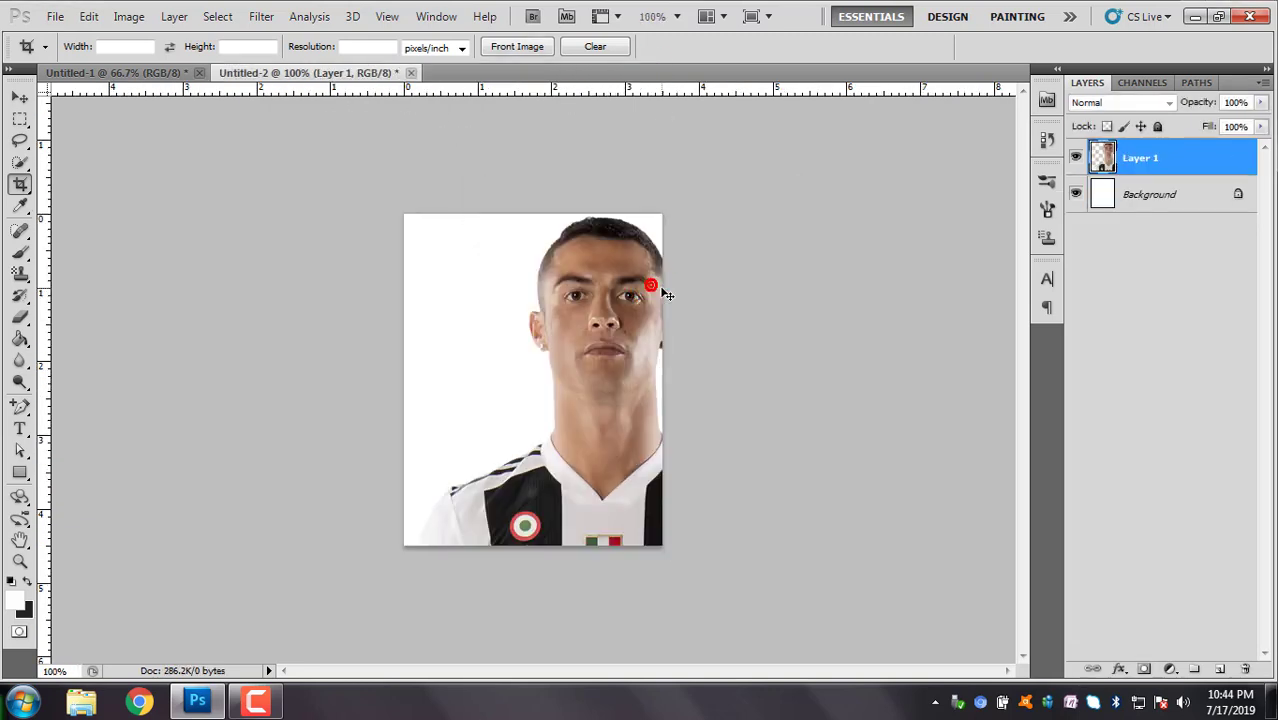
pyautogui.hotkey('ctrl', 't')
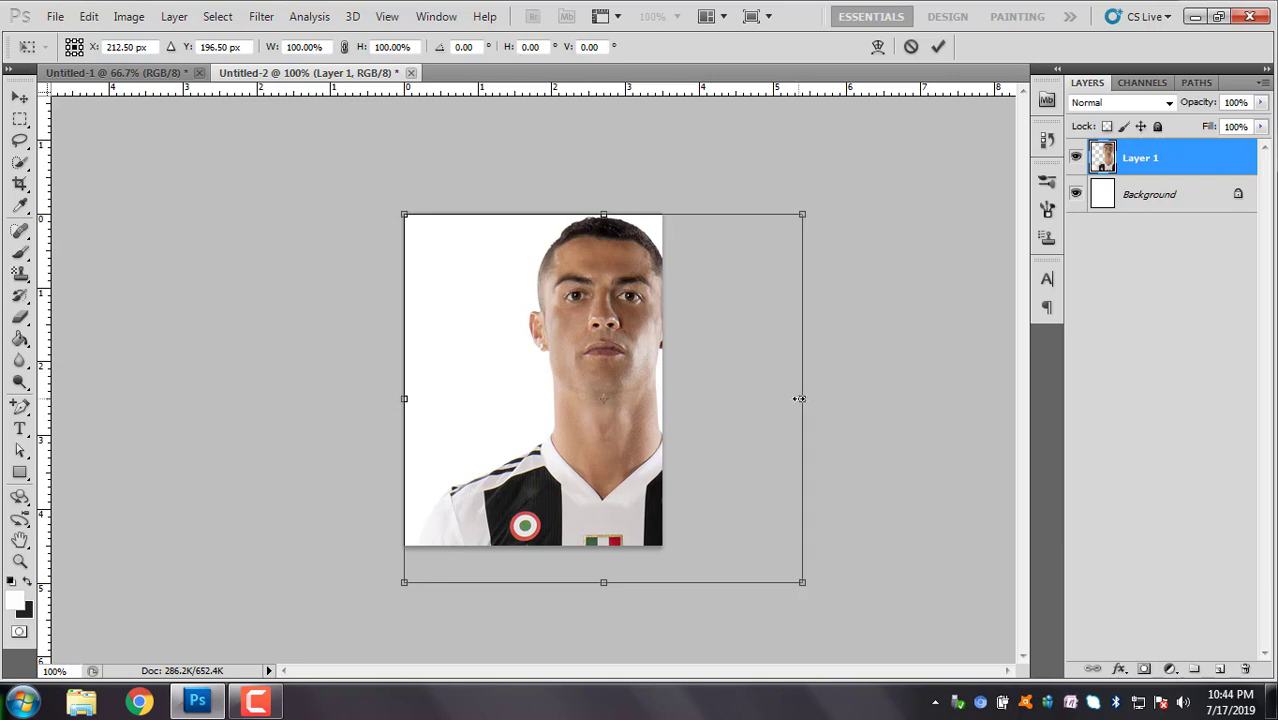
pyautogui.moveTo(798, 397); pyautogui.dragTo(752, 398)
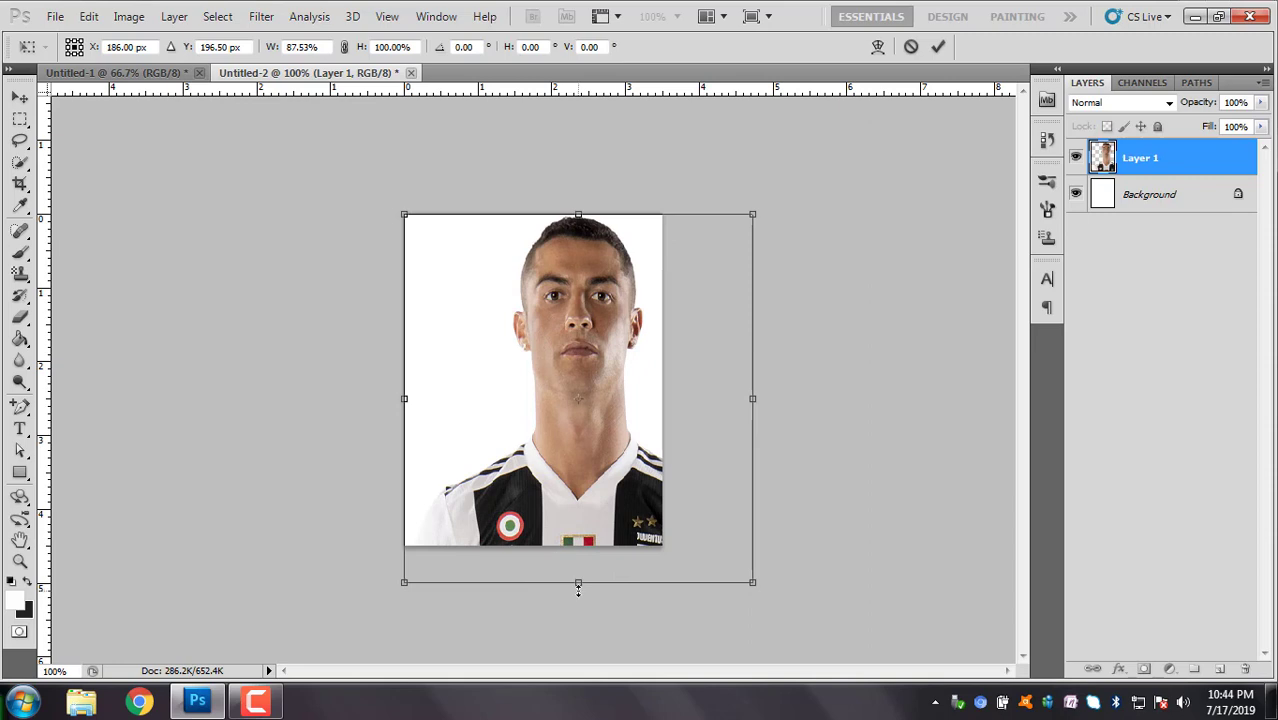
pyautogui.moveTo(578, 590); pyautogui.dragTo(557, 442)
pyautogui.moveTo(407, 216); pyautogui.dragTo(553, 320)
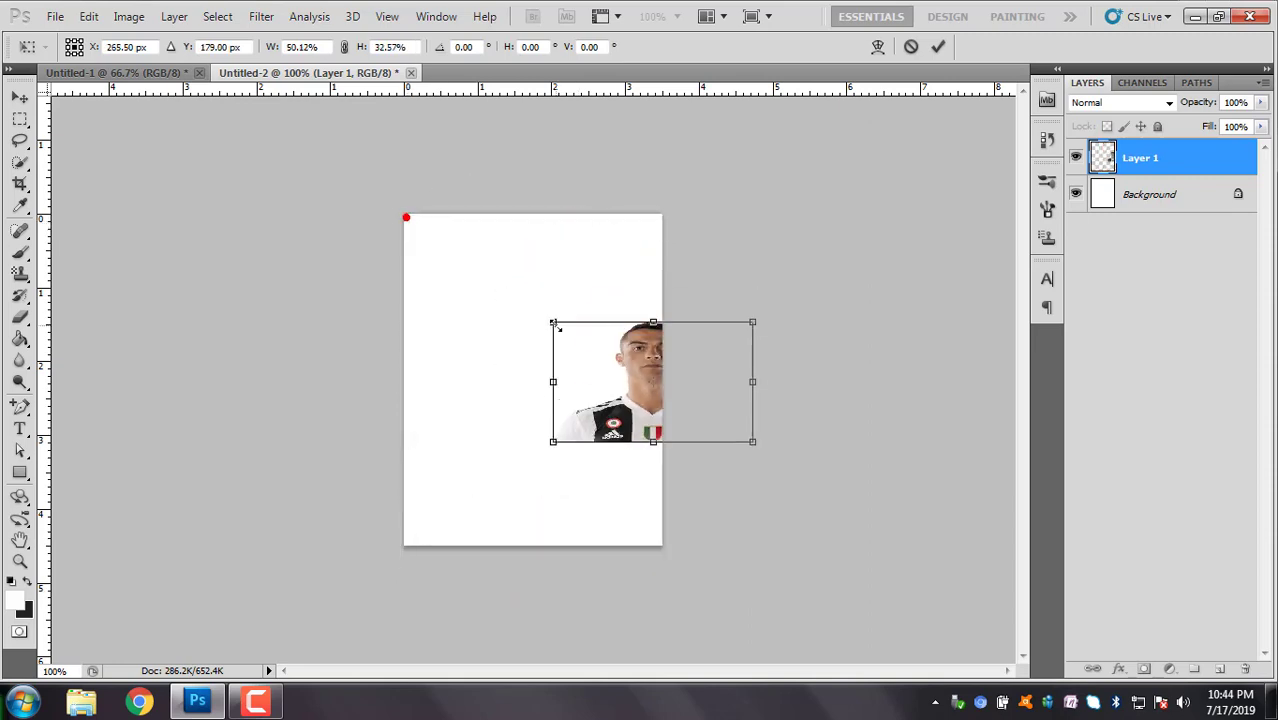
pyautogui.hotkey('ctrl', 'z')
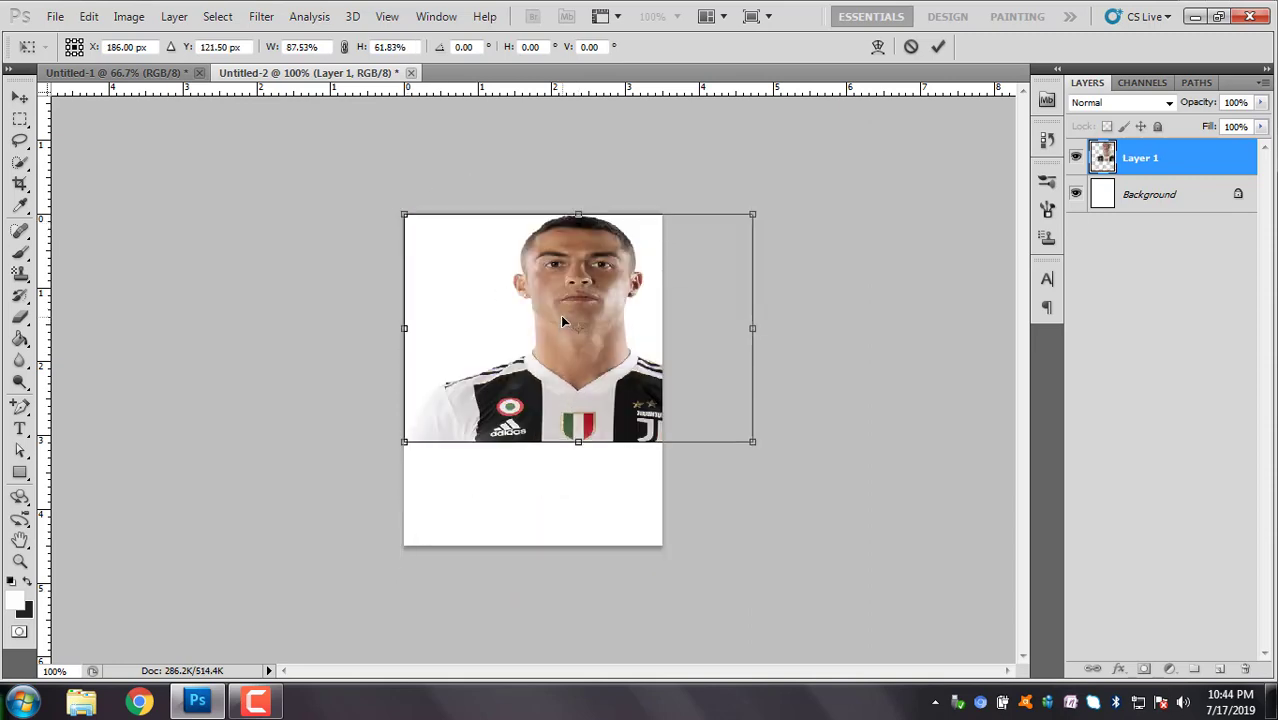
pyautogui.press('Escape')
pyautogui.press('c')
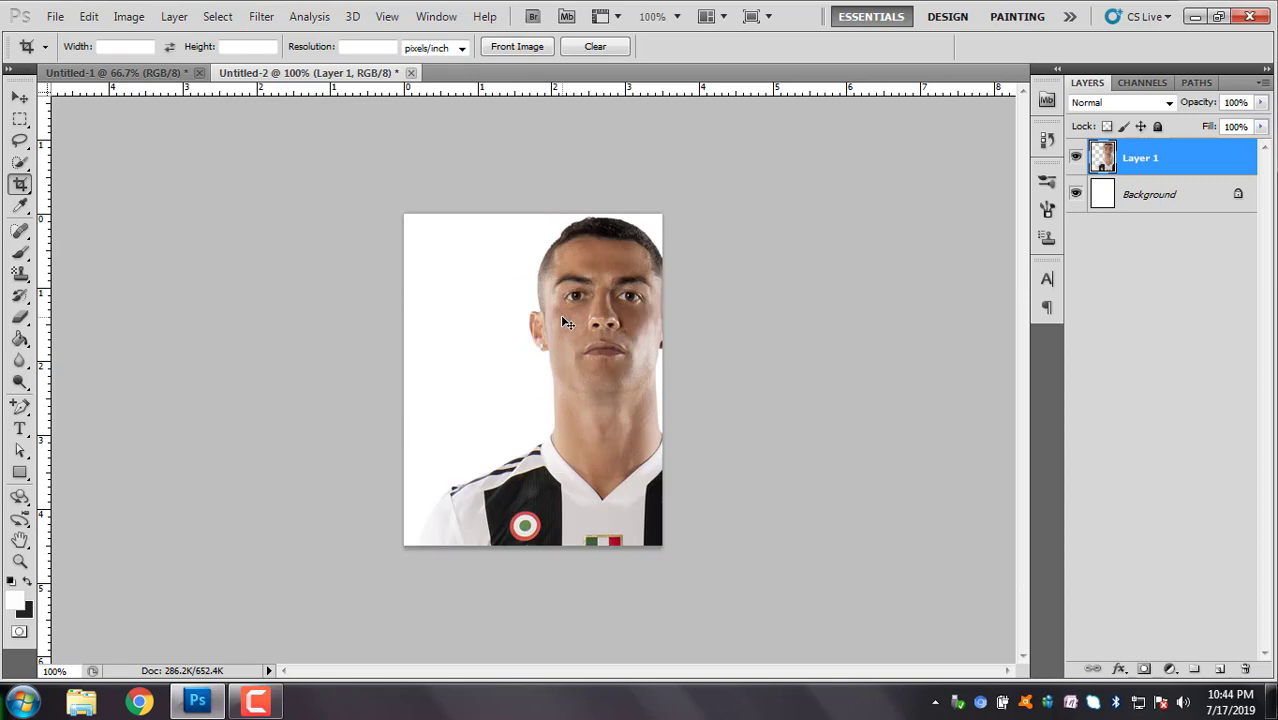
# Scale the photo proportionally to about 88% and centre it on the page.
pyautogui.hotkey('ctrl', 't')
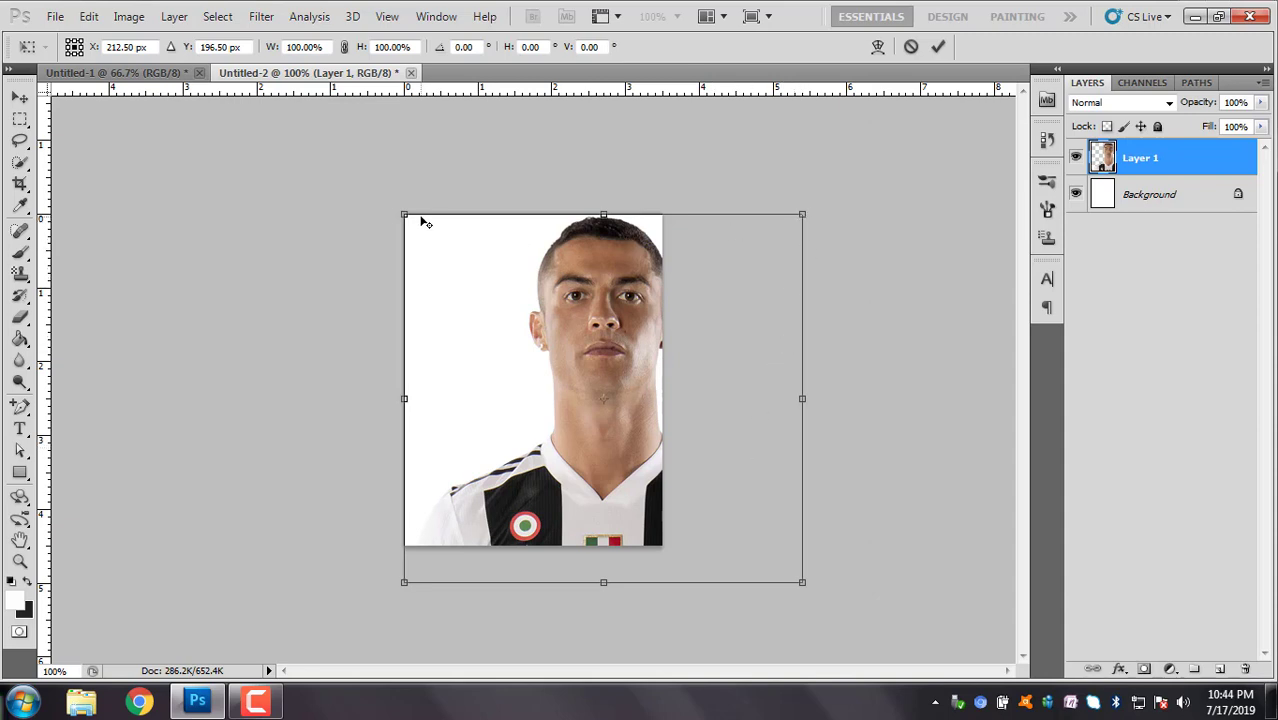
pyautogui.moveTo(392, 214)
pyautogui.mouseDown()
pyautogui.moveTo(652, 403)
pyautogui.moveTo(813, 499)
pyautogui.moveTo(736, 485)
pyautogui.moveTo(374, 283)
pyautogui.mouseUp()
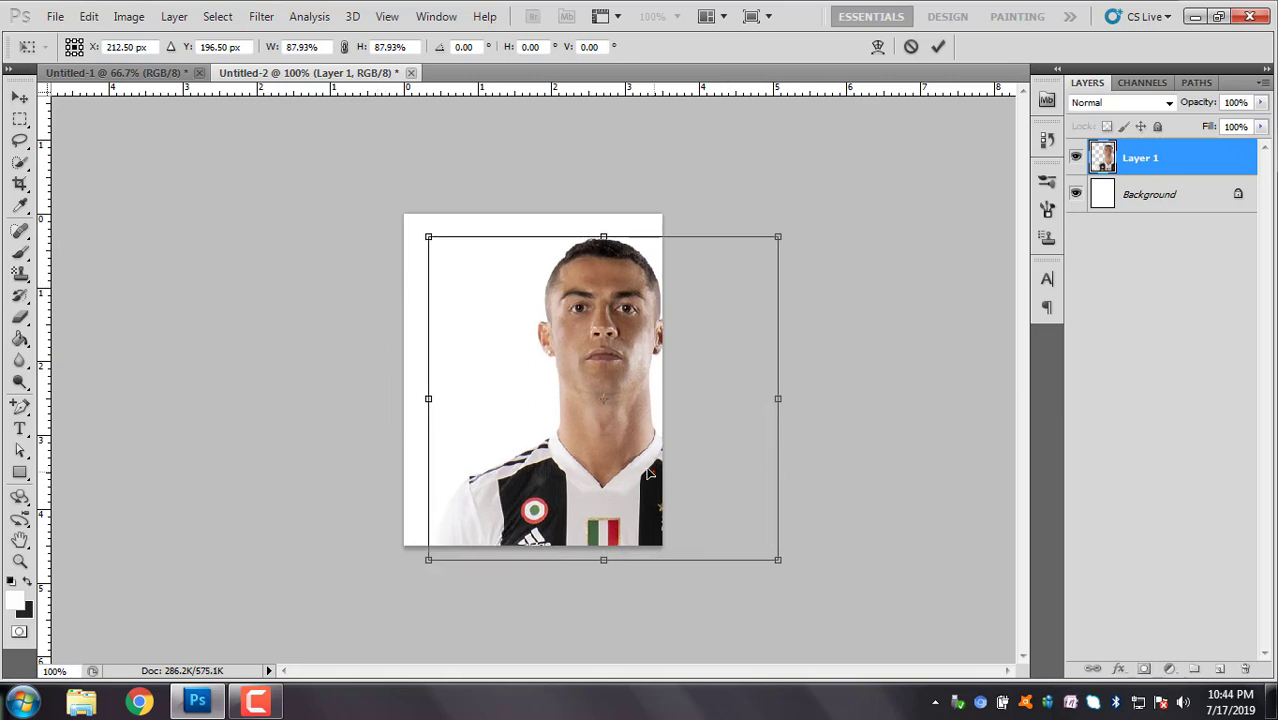
pyautogui.moveTo(645, 478)
pyautogui.mouseDown()
pyautogui.moveTo(621, 456)
pyautogui.moveTo(585, 459)
pyautogui.mouseUp()
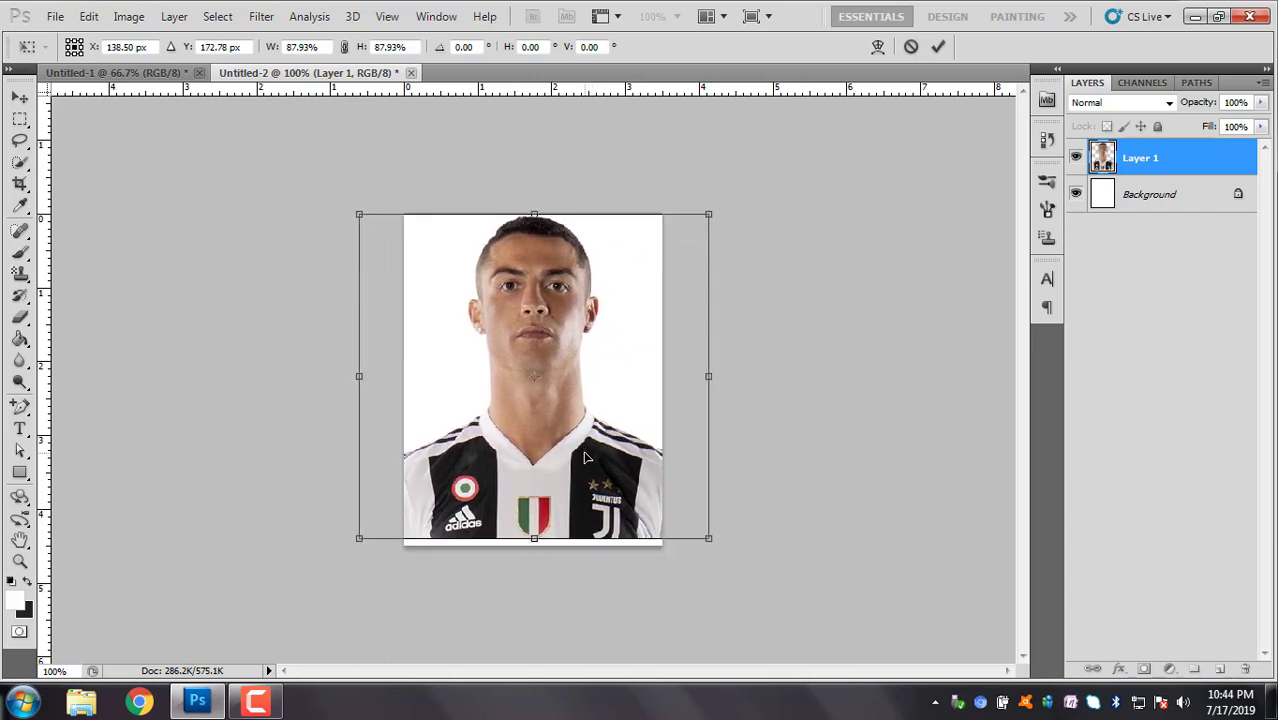
# Apply the 87.93% resize and Copy Merged the photo.
pyautogui.press('Return')
pyautogui.press('c')
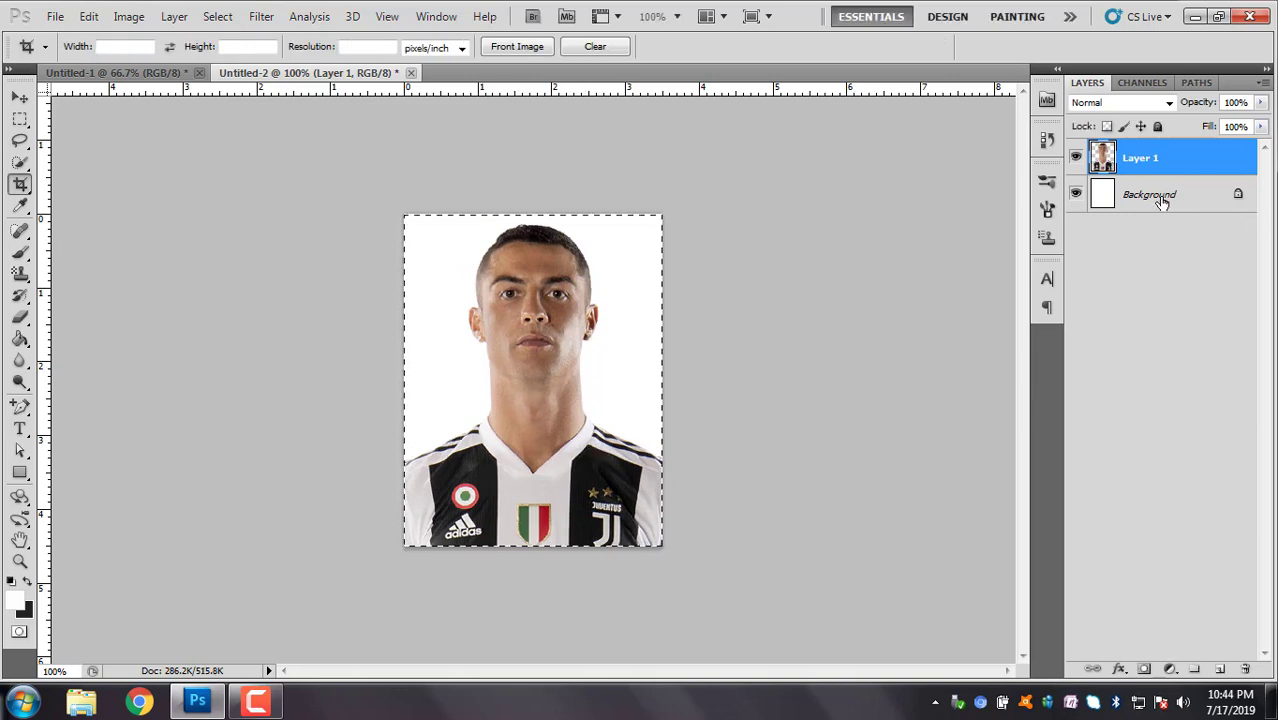
pyautogui.click(133, 18)
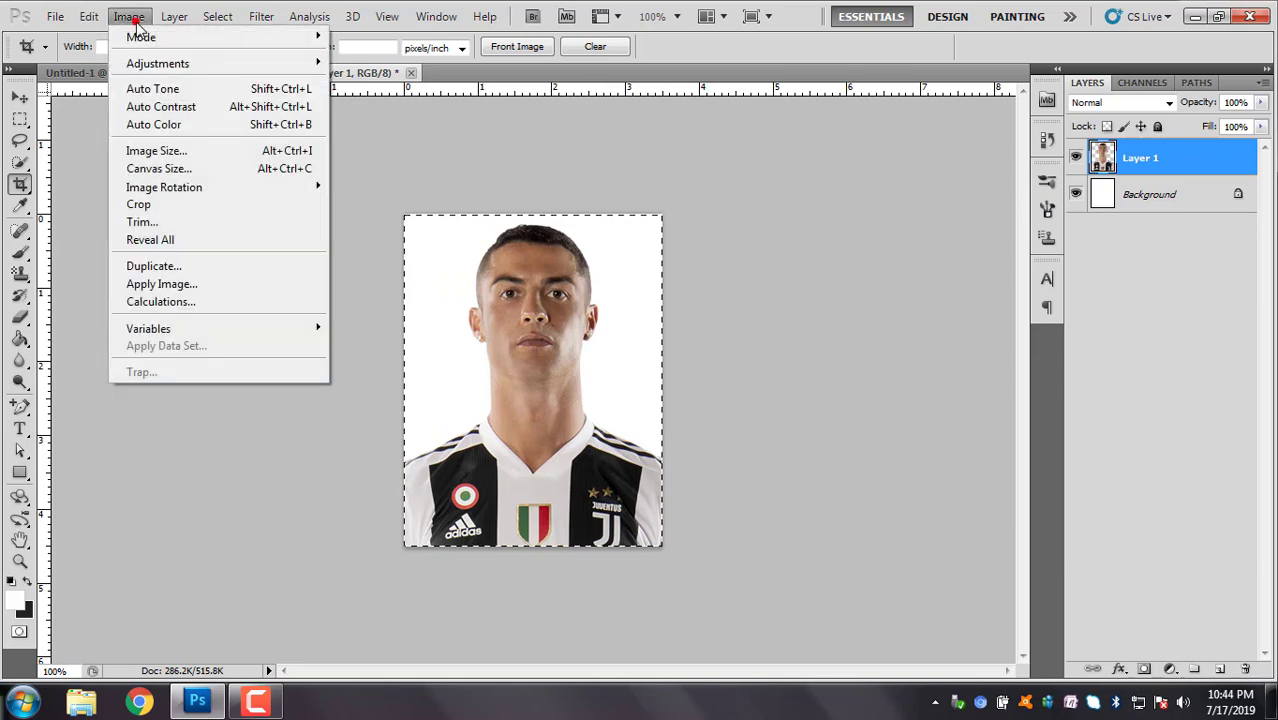
pyautogui.moveTo(89, 17)
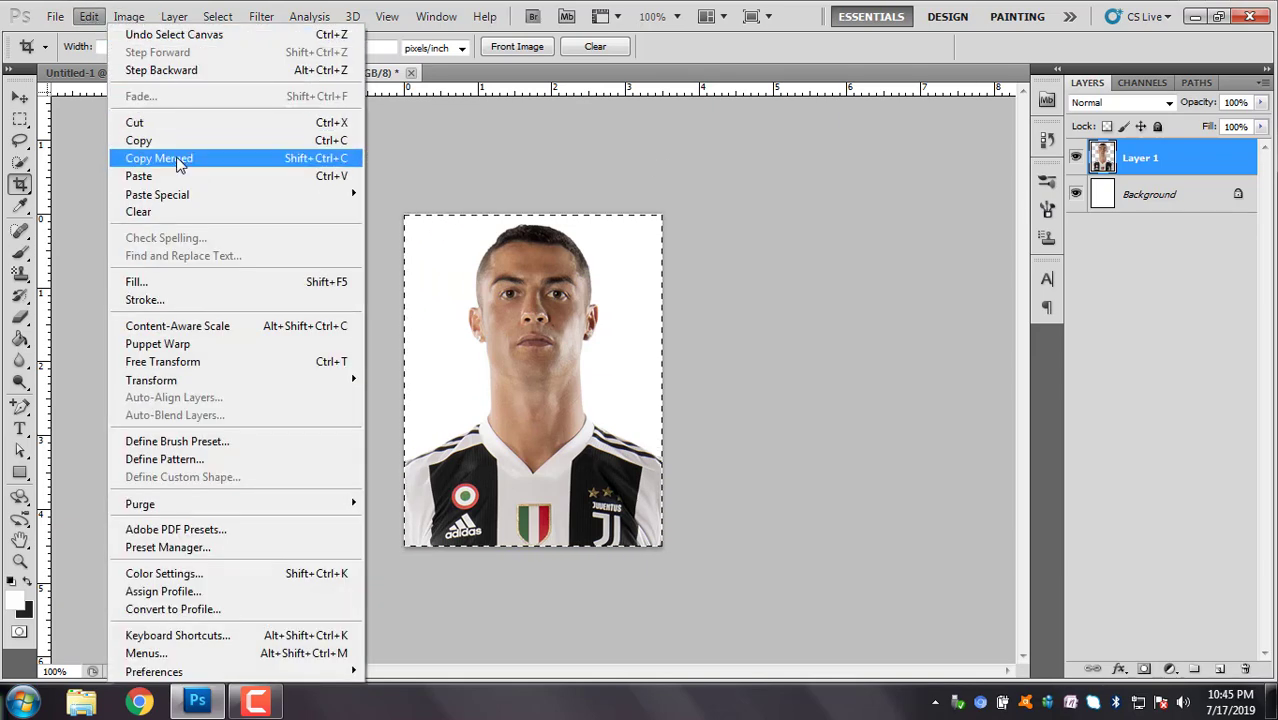
pyautogui.click(177, 164)
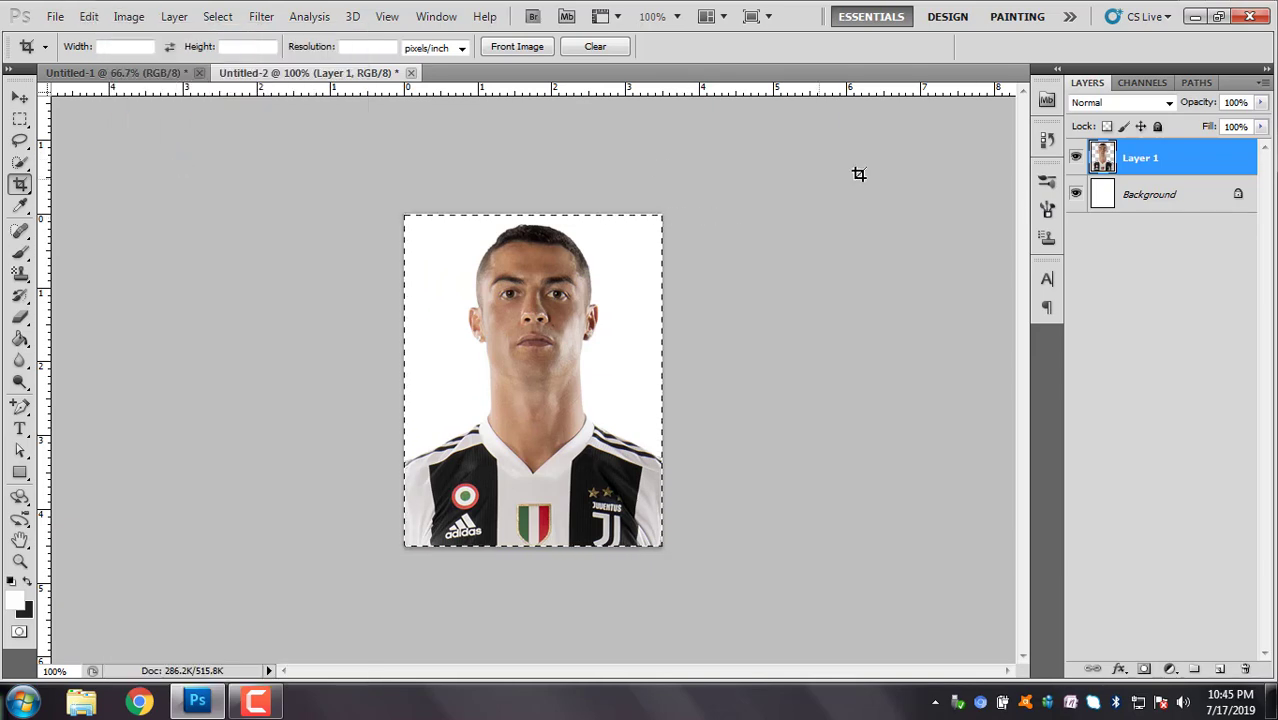
# Merge the photo layer down into the white background.
pyautogui.click(1155, 197)
pyautogui.rightClick(1177, 165)
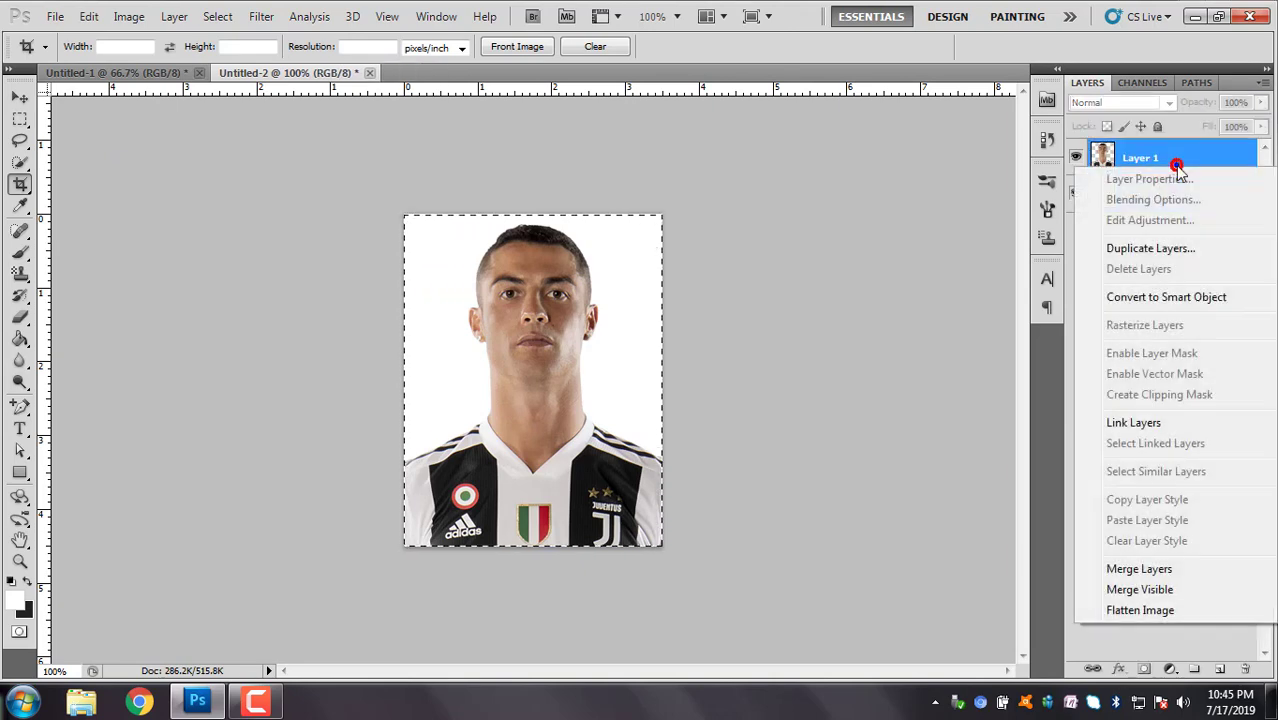
pyautogui.click(1140, 567)
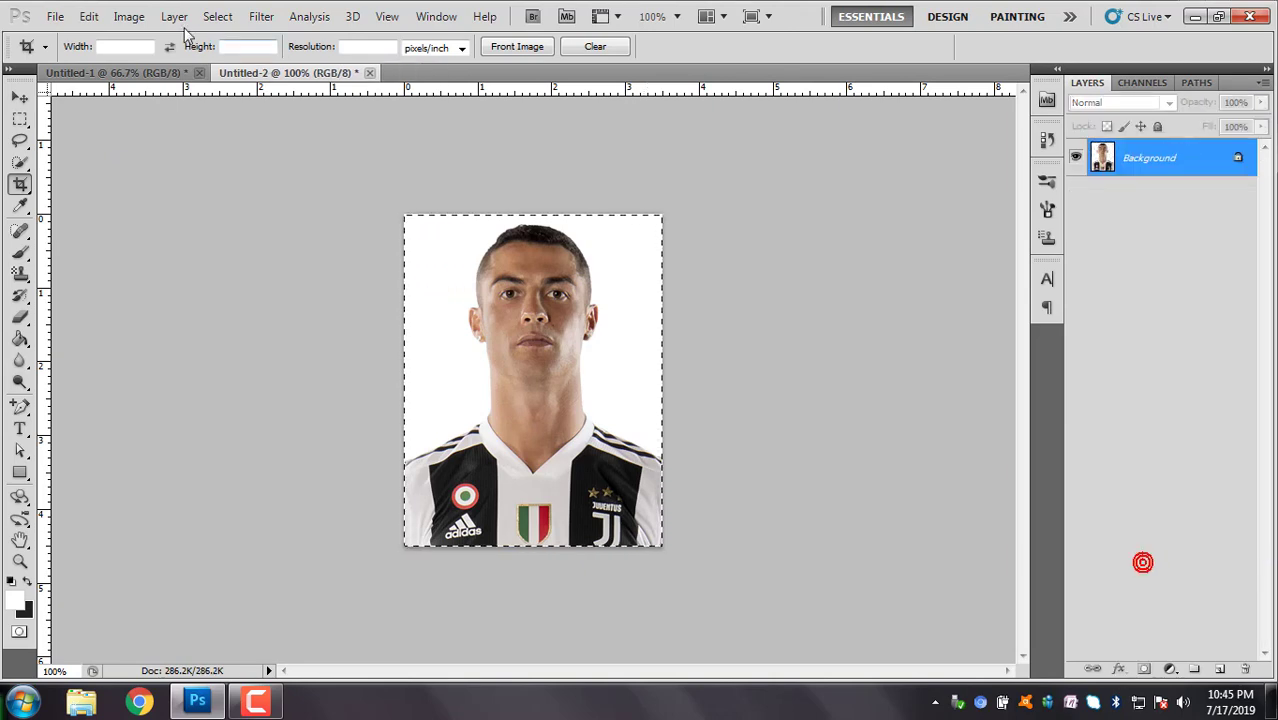
pyautogui.click(89, 16)
pyautogui.click(565, 248)
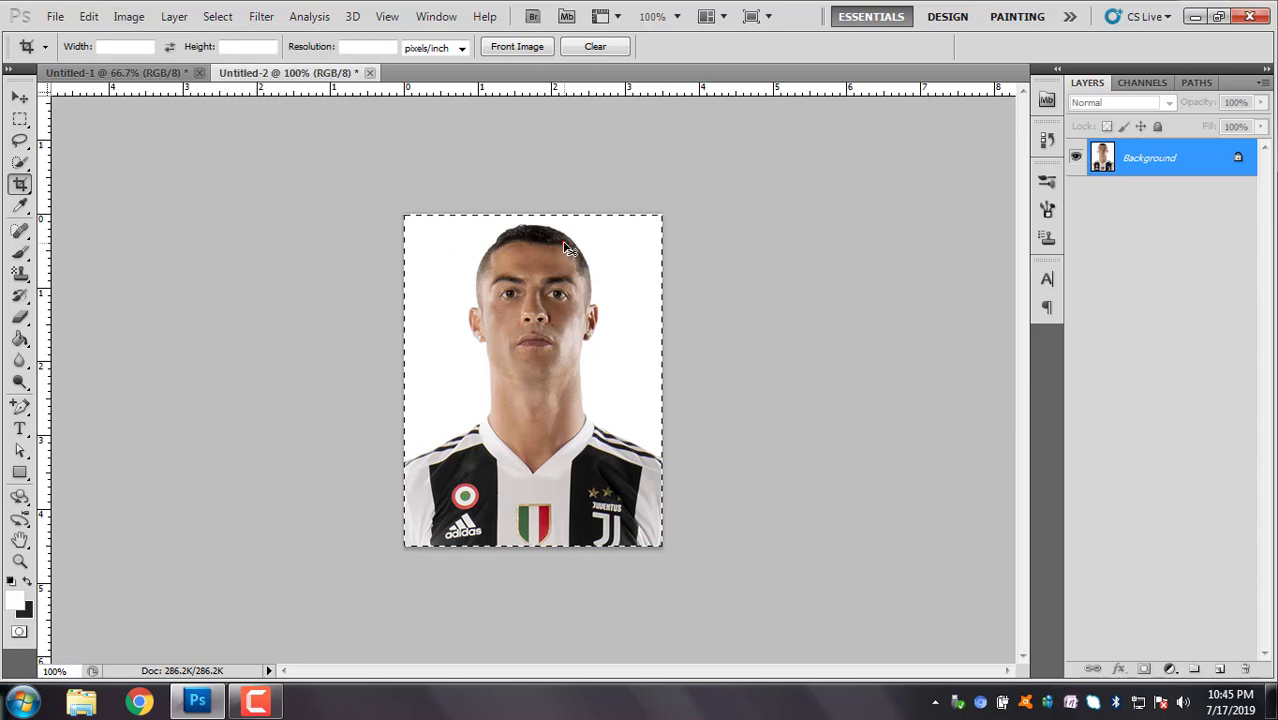
pyautogui.click(89, 16)
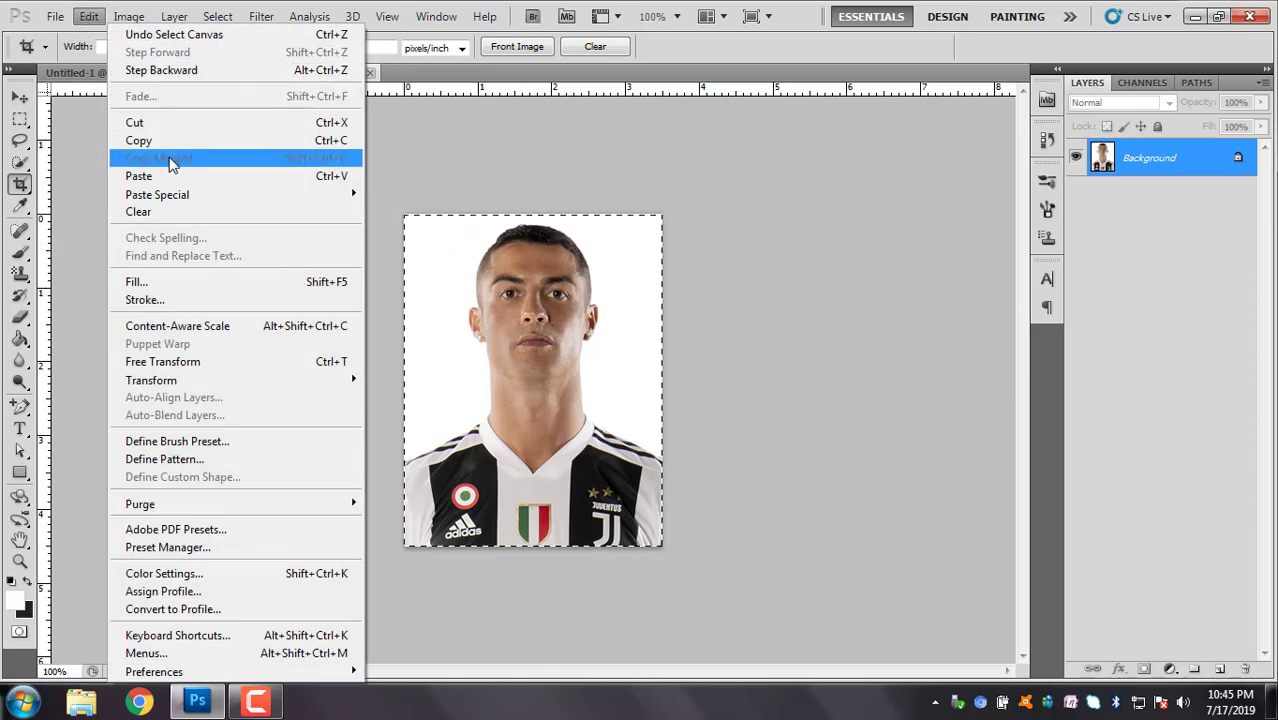
pyautogui.click(320, 166)
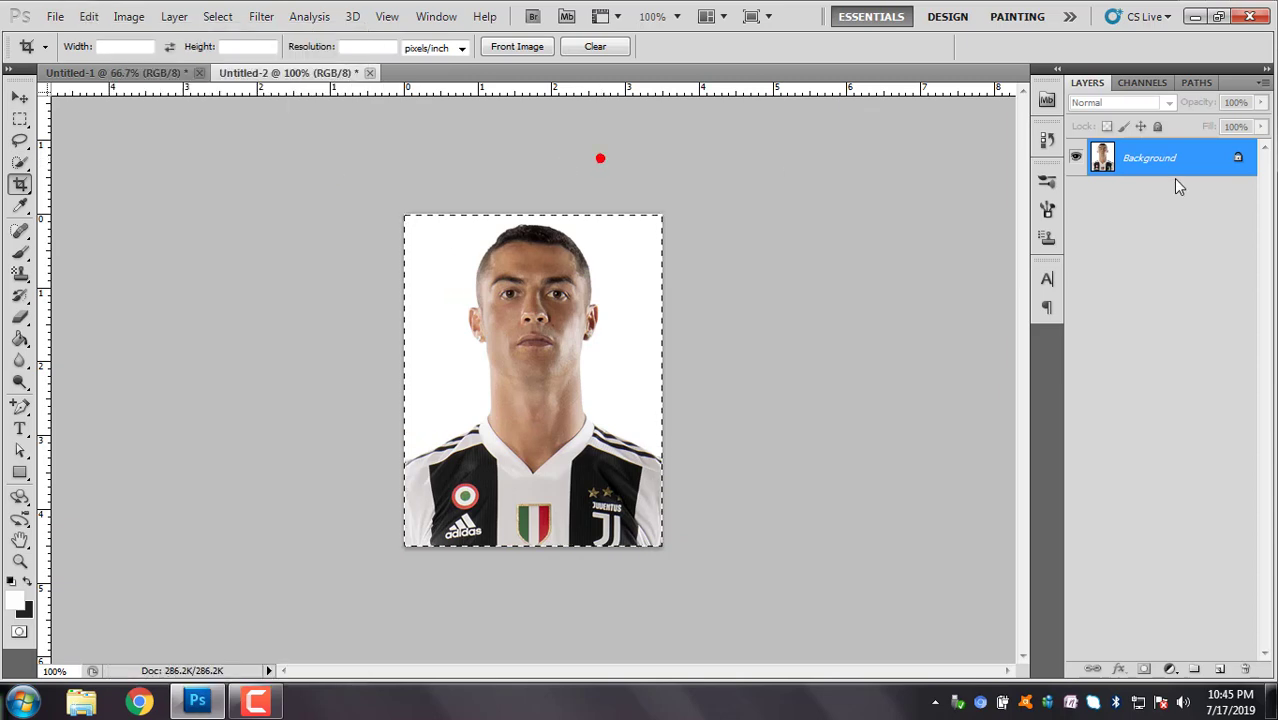
# Convert the Background into an unlocked Layer 0 and copy the merged passport photo.
pyautogui.doubleClick(1215, 162)
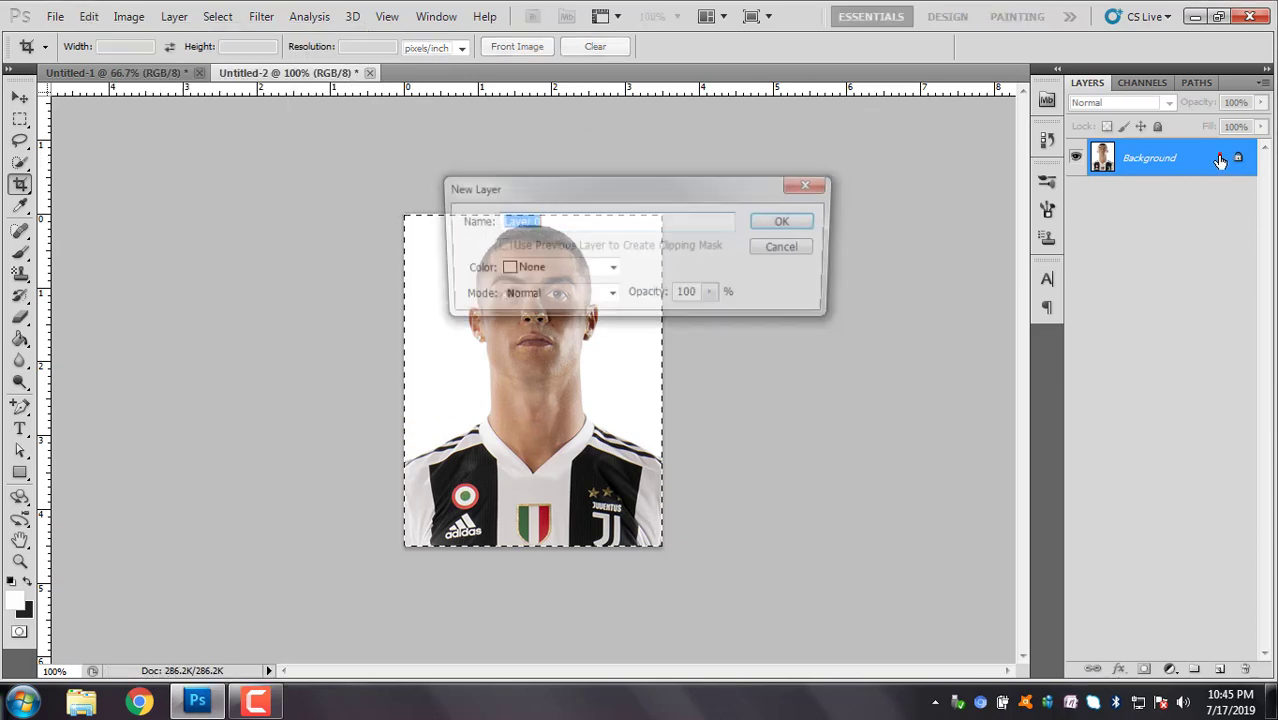
pyautogui.click(788, 222)
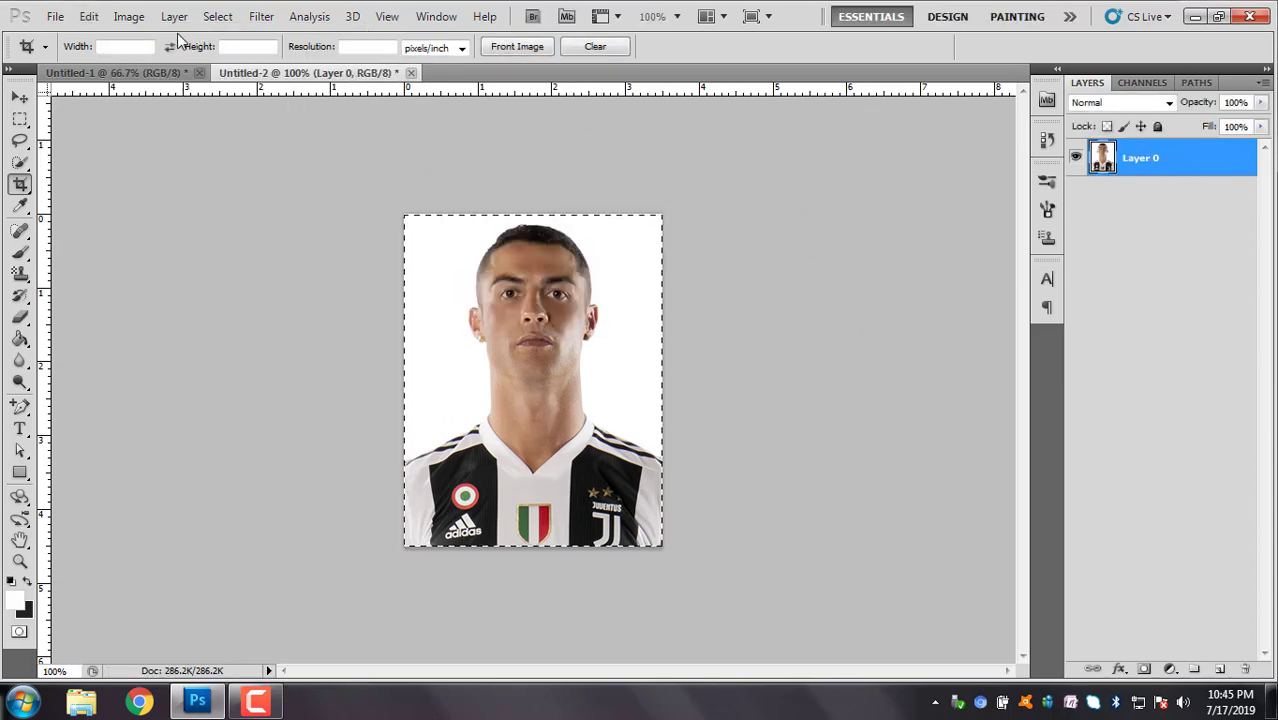
pyautogui.click(88, 16)
pyautogui.click(159, 158)
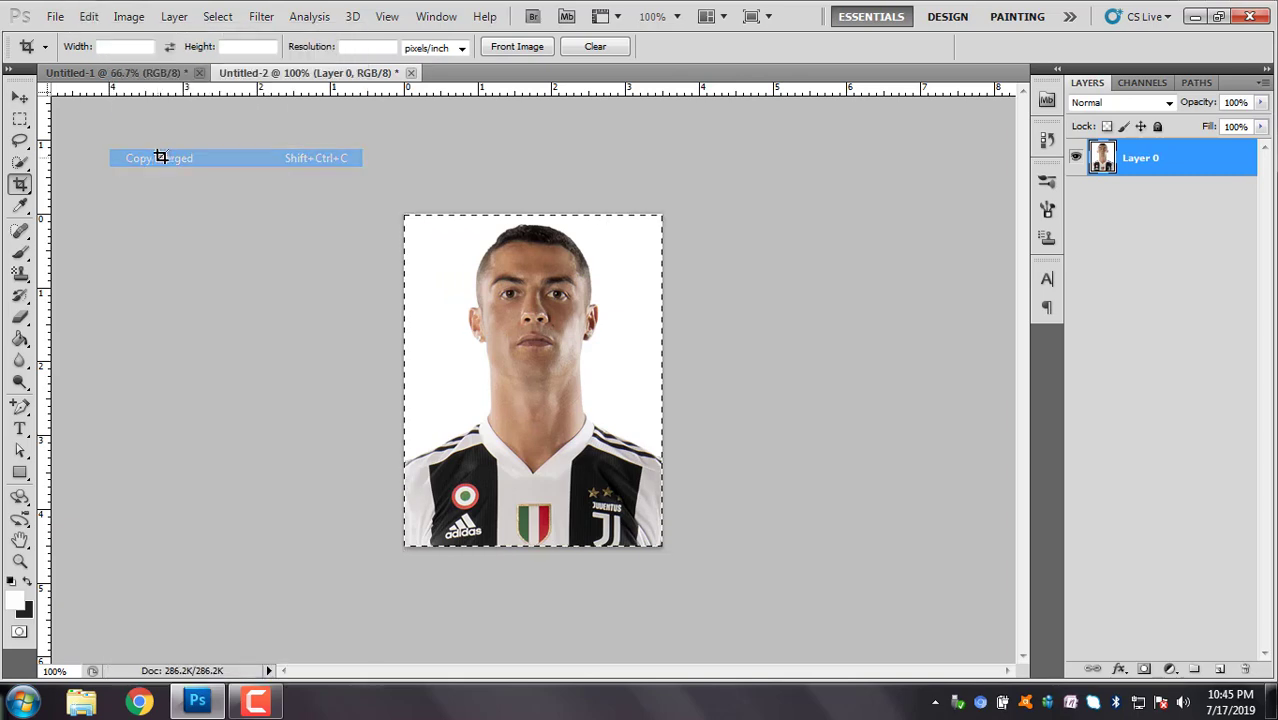
# Paste the passport photo into Untitled-1 as Layer 1.
pyautogui.click(157, 76)
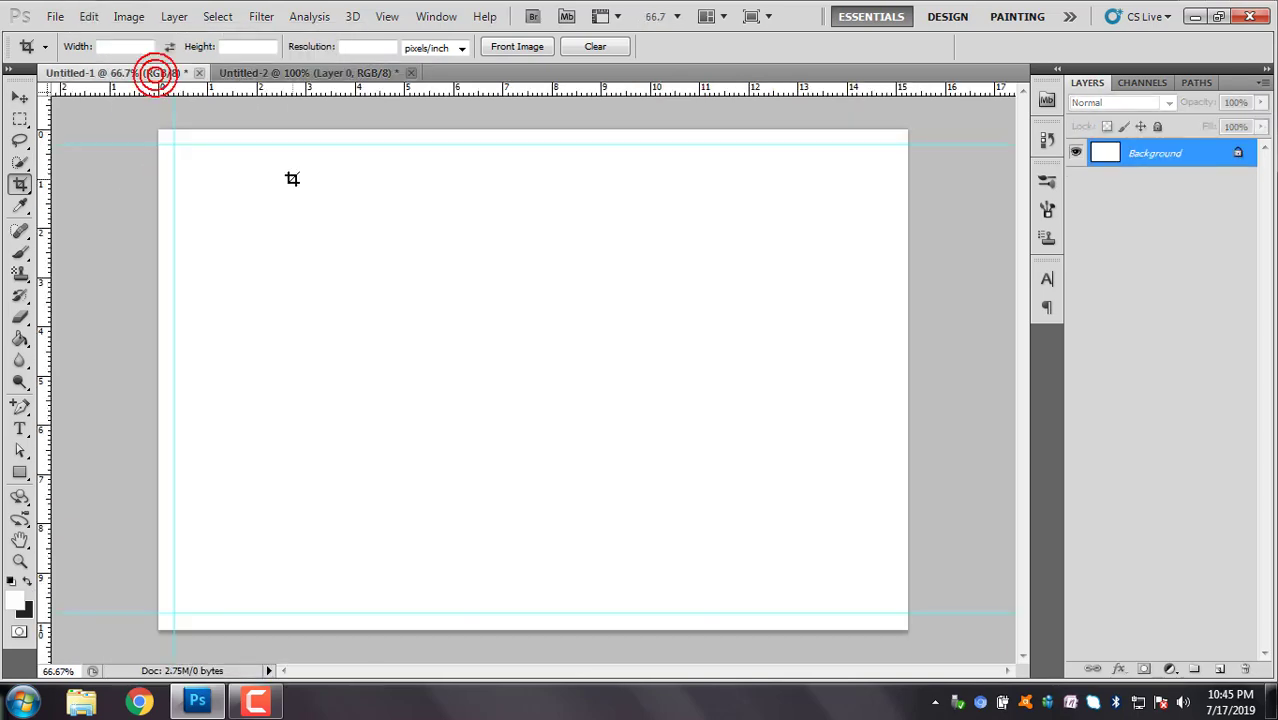
pyautogui.hotkey('ctrl', 'v')
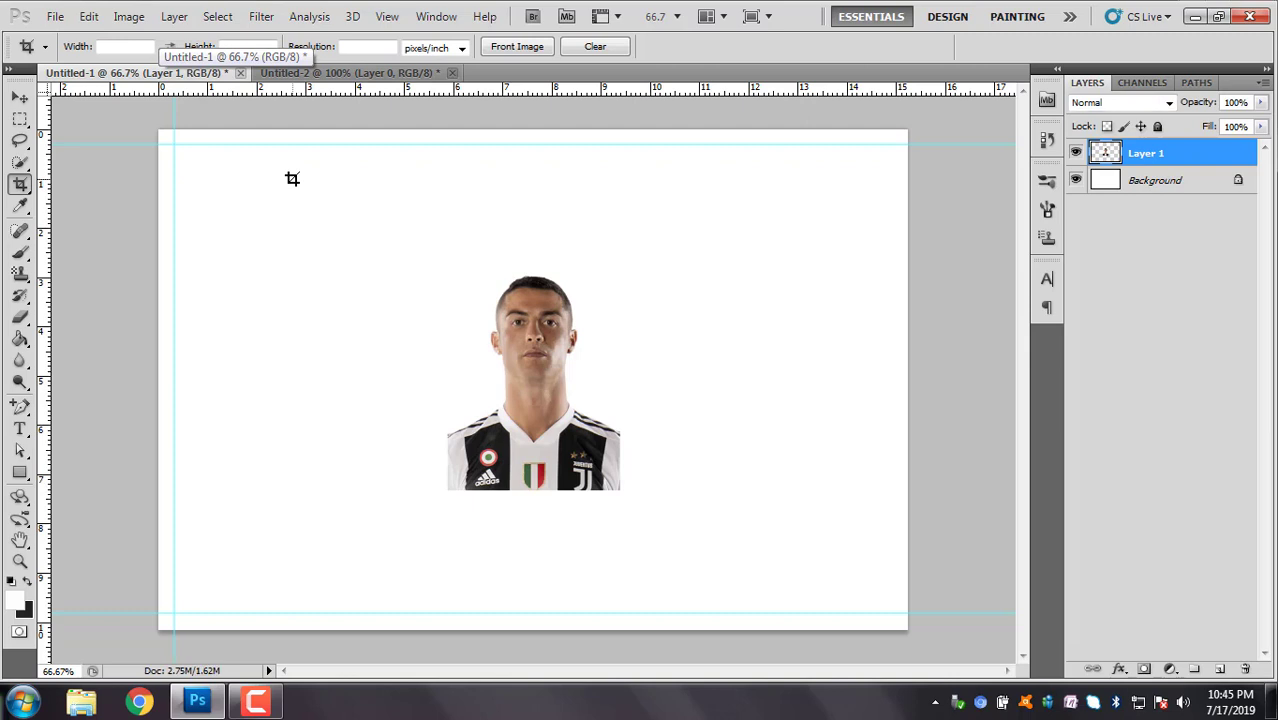
pyautogui.press('v')
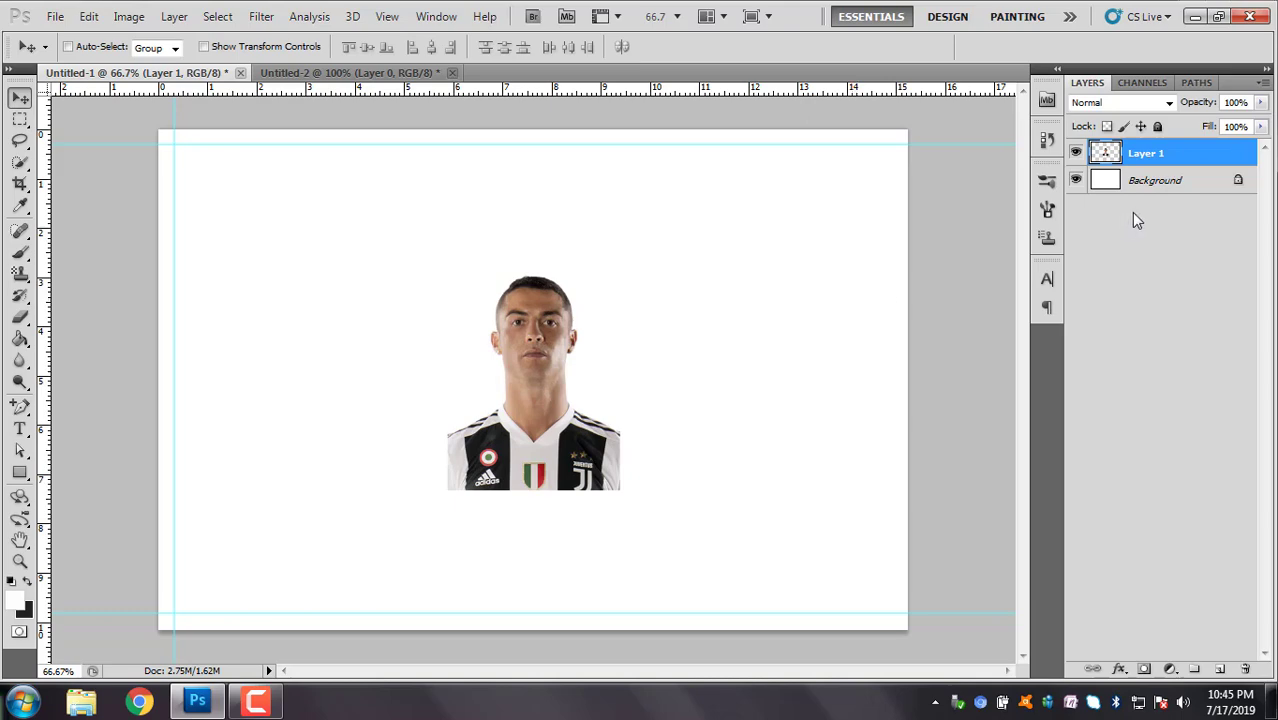
# Give Layer 1 a 2 px Stroke in dark colour 212121.
pyautogui.doubleClick(1244, 154)
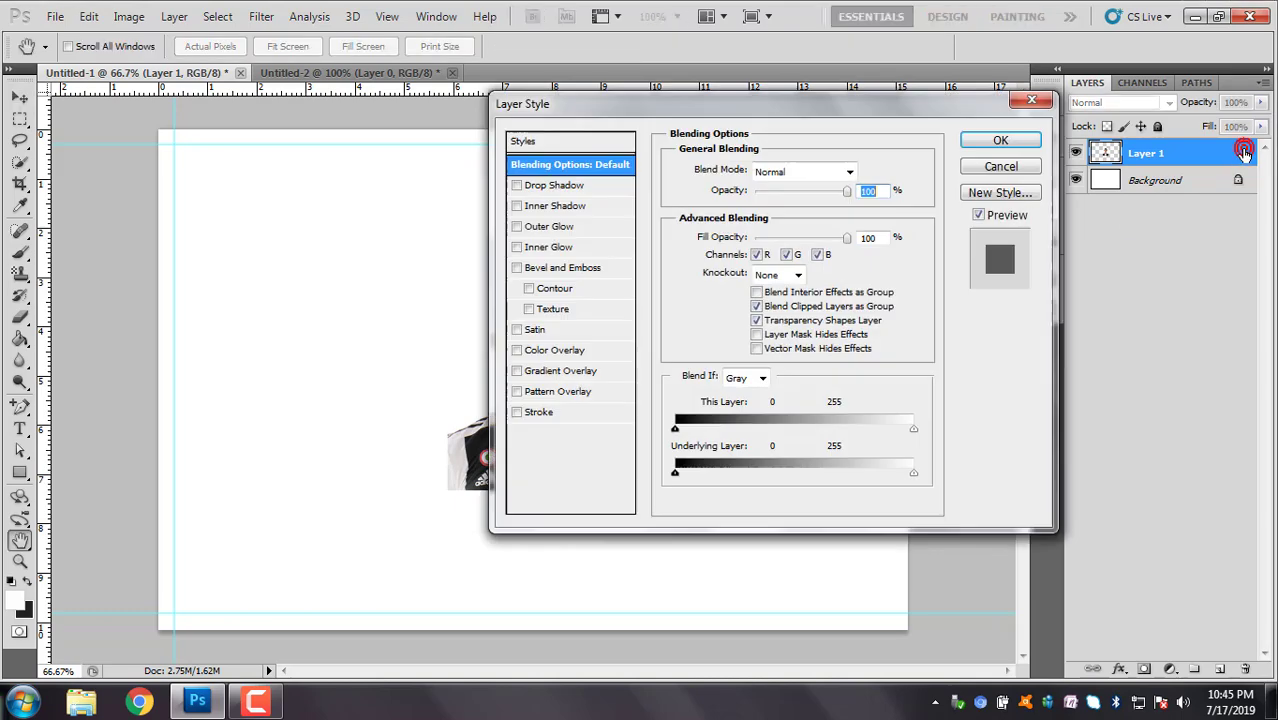
pyautogui.click(517, 412)
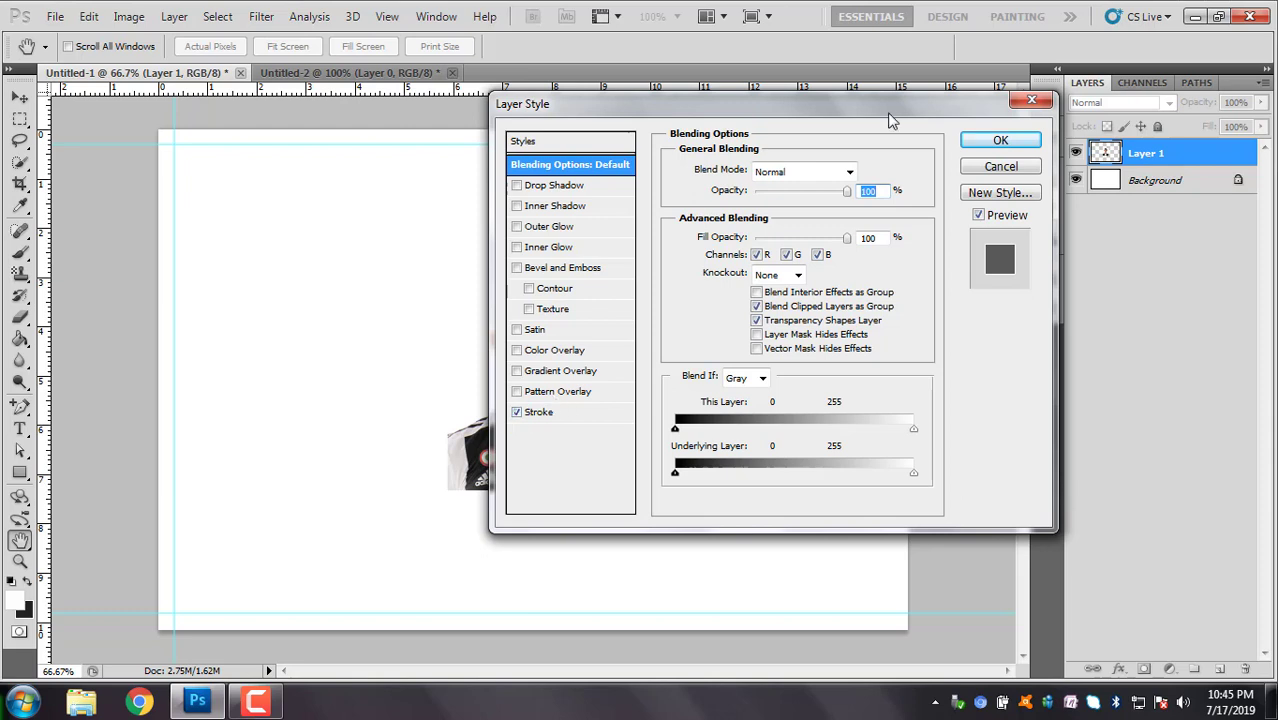
pyautogui.moveTo(888, 108); pyautogui.dragTo(981, 105)
pyautogui.click(686, 411)
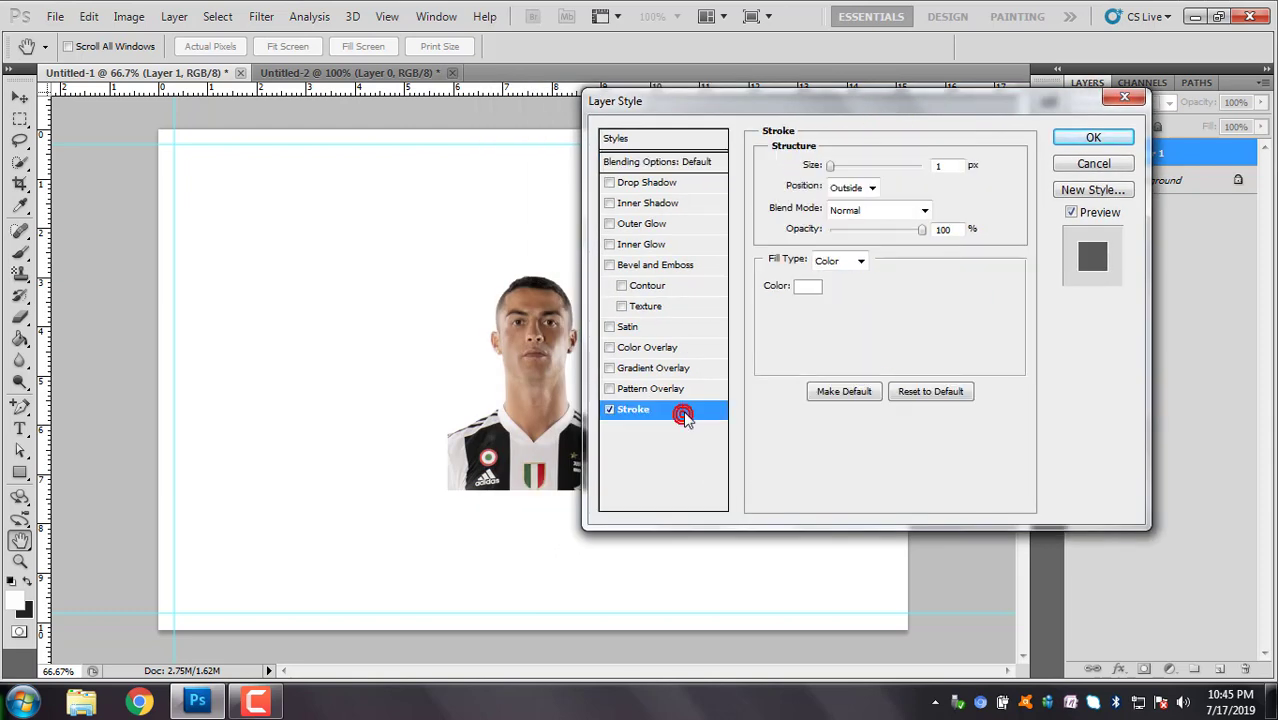
pyautogui.click(807, 289)
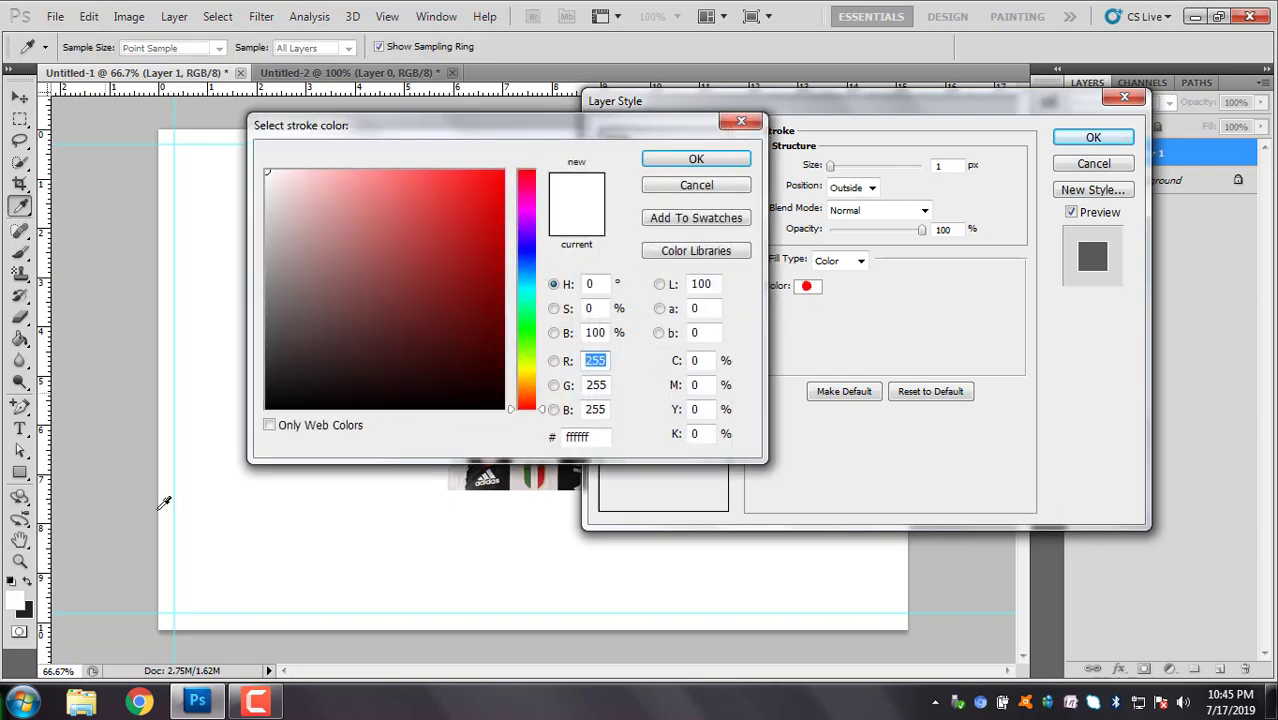
pyautogui.click(506, 464)
pyautogui.click(696, 159)
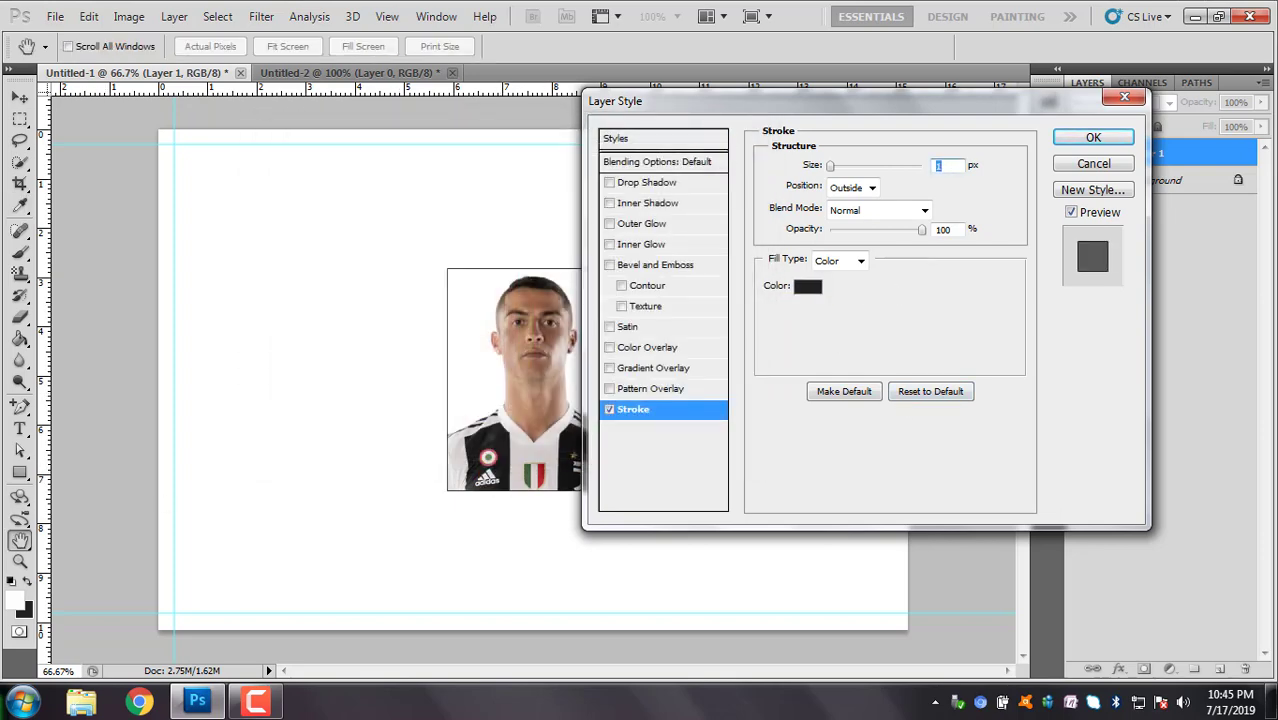
pyautogui.write('2')
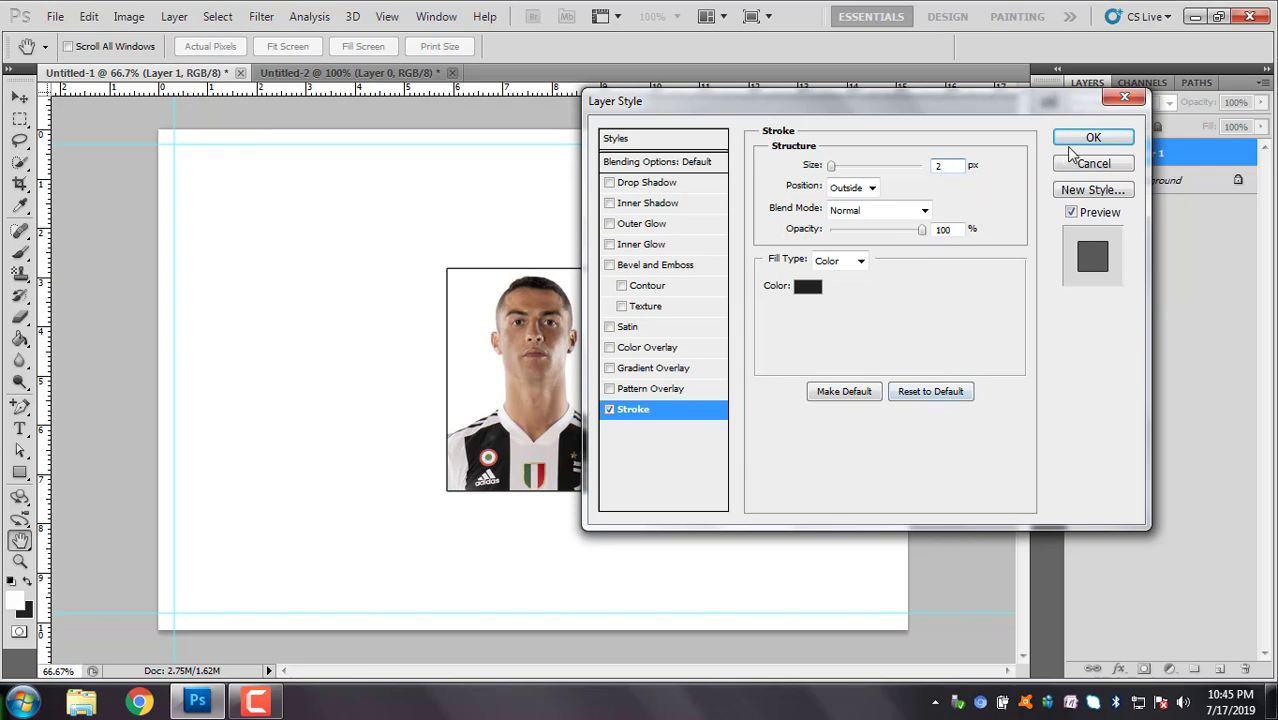
pyautogui.click(1068, 140)
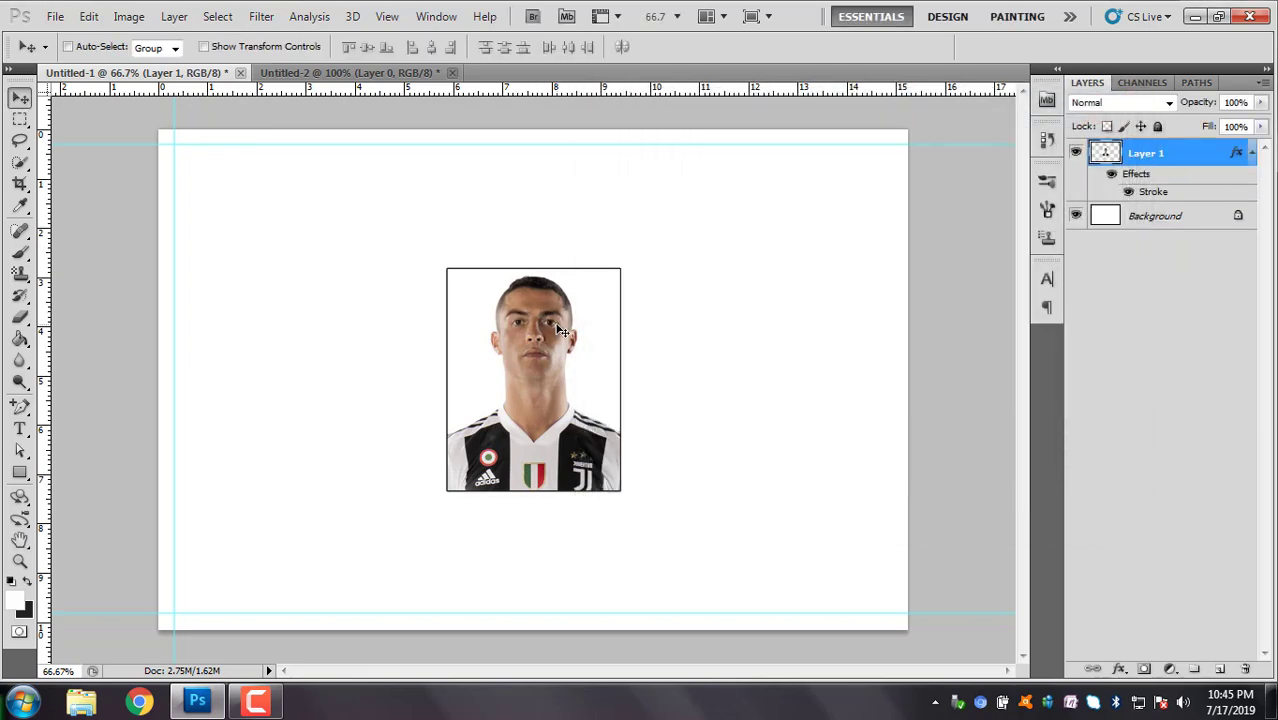
# Move the bordered photo to the top-left guides, nudge it two steps right, and zoom out to the full page.
pyautogui.moveTo(561, 331); pyautogui.dragTo(289, 205)
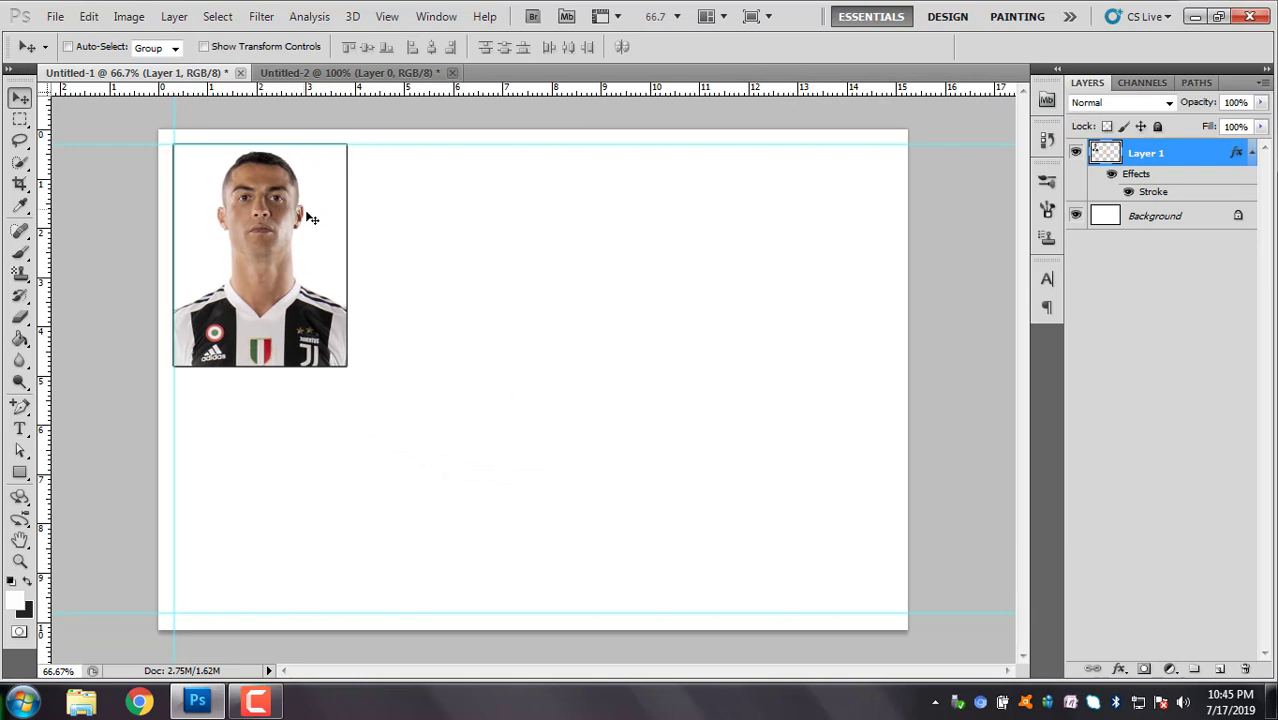
pyautogui.hotkey('ctrl', '+')
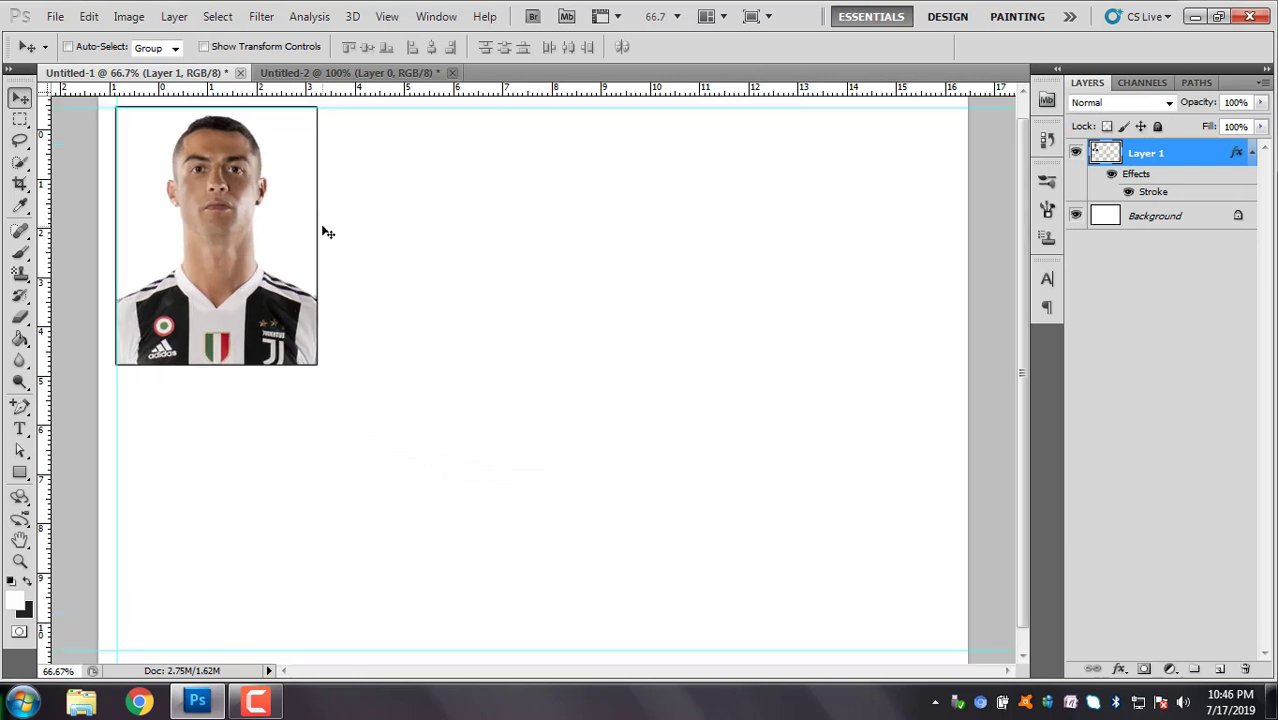
pyautogui.hotkey('ctrl', '+')
pyautogui.moveTo(422, 340); pyautogui.dragTo(414, 396)
pyautogui.moveTo(745, 241); pyautogui.dragTo(475, 414)
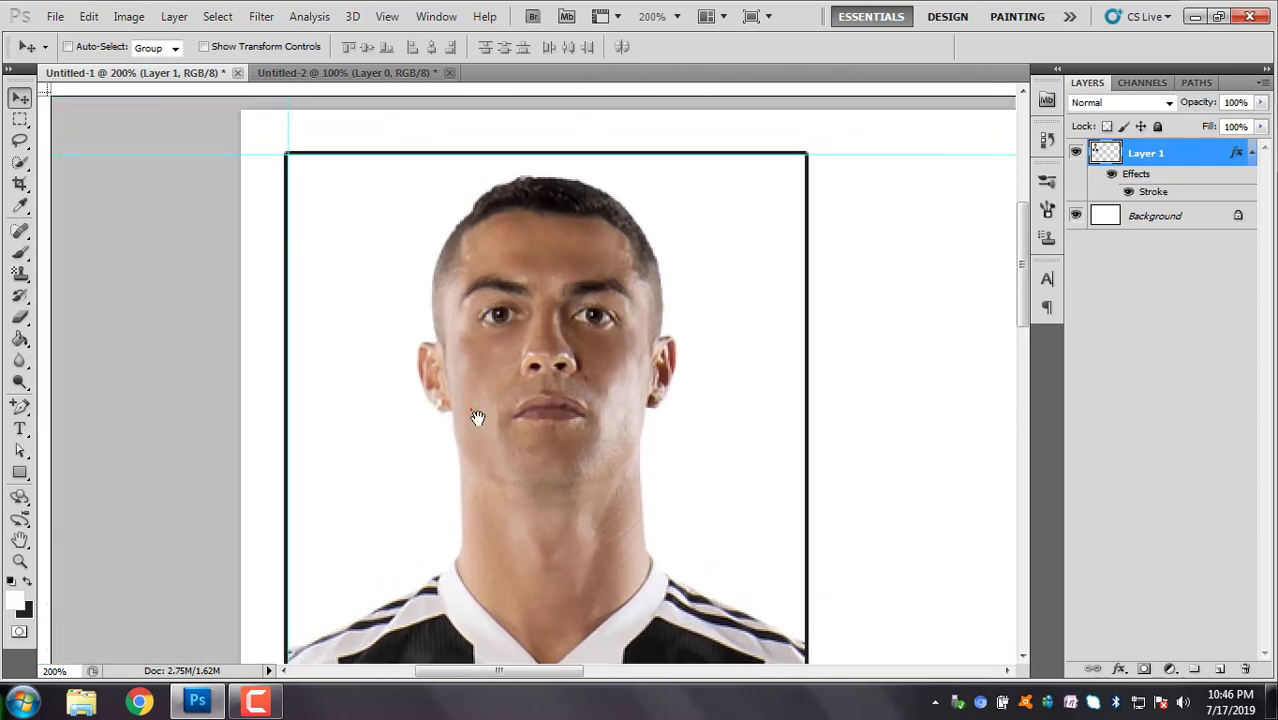
pyautogui.press('Right')
pyautogui.press('Right')
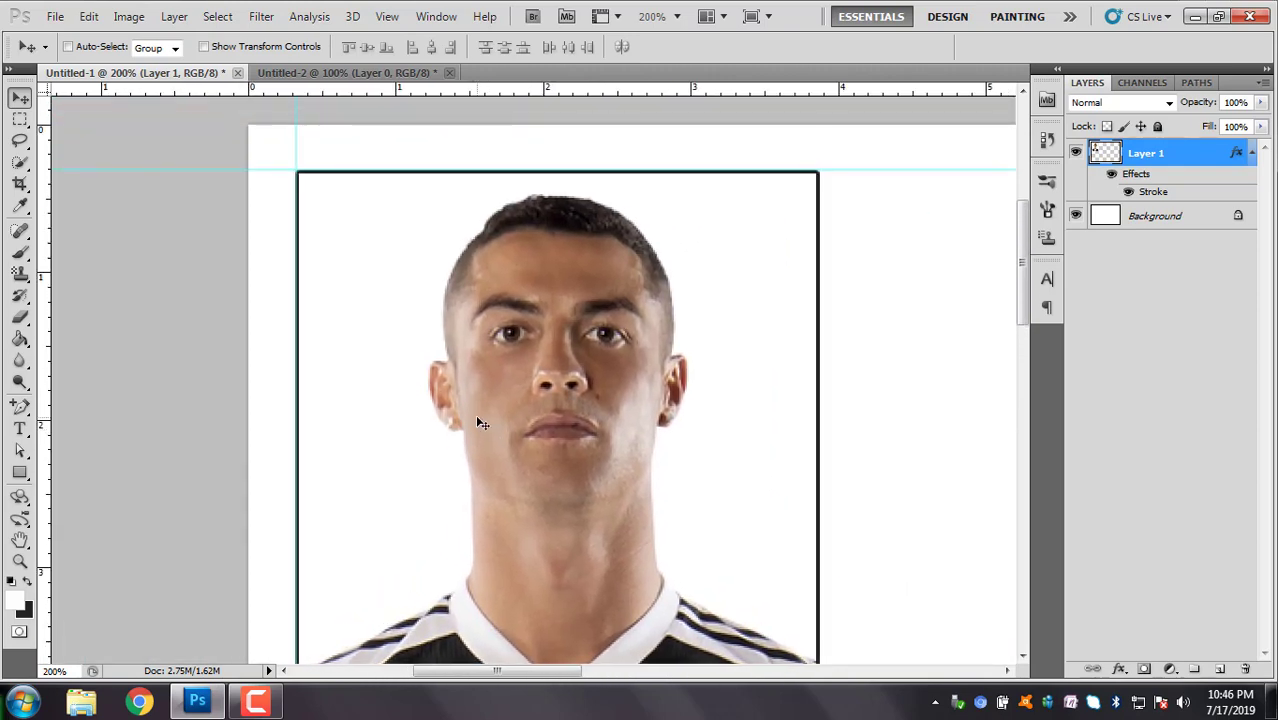
pyautogui.press('Right')
pyautogui.hotkey('ctrl', '-')
pyautogui.hotkey('ctrl', '-')
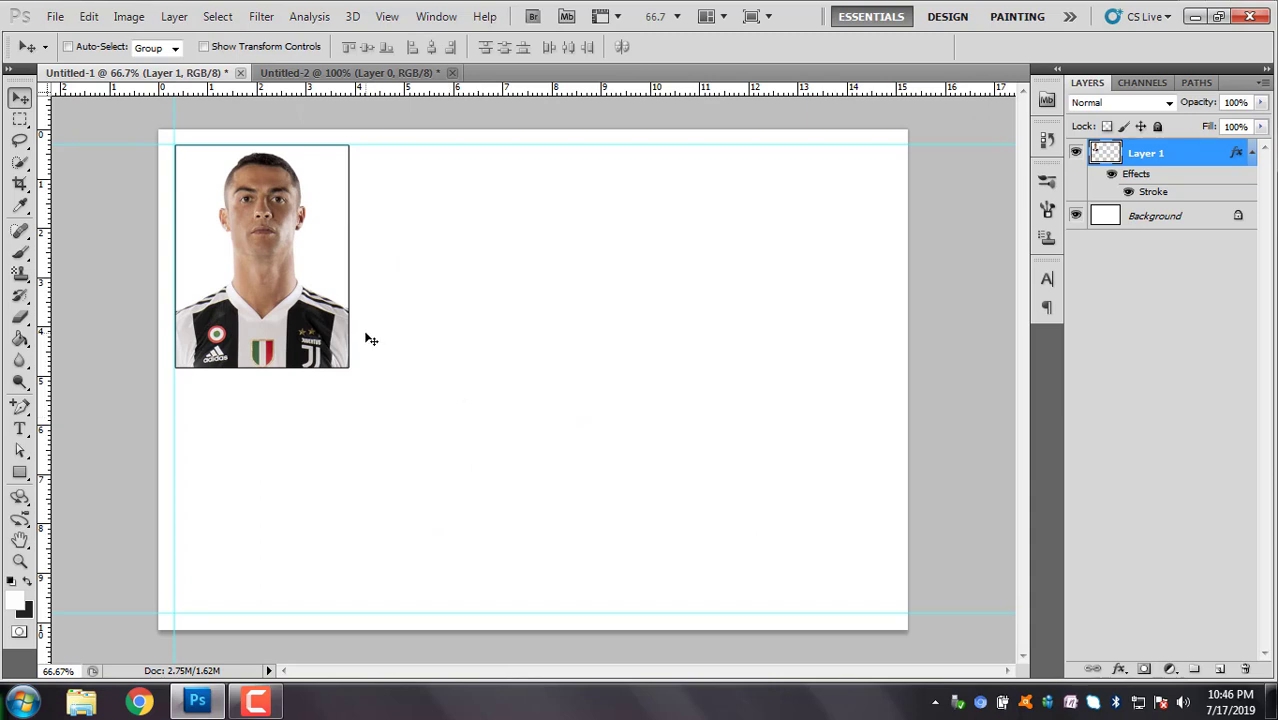
# Duplicate the bordered photo layer as Layer 1 copy, undoing a trial move of the copy.
pyautogui.hotkey('ctrl', 'j')
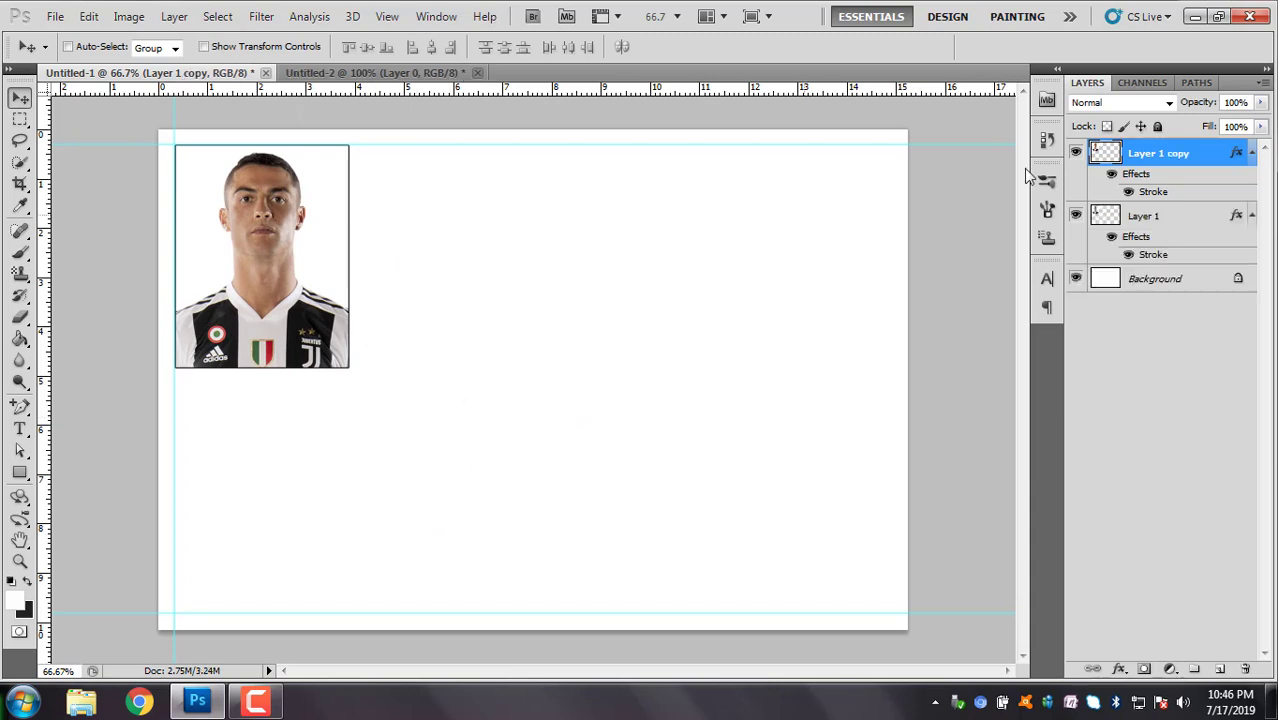
pyautogui.hotkey('ctrl', 'z')
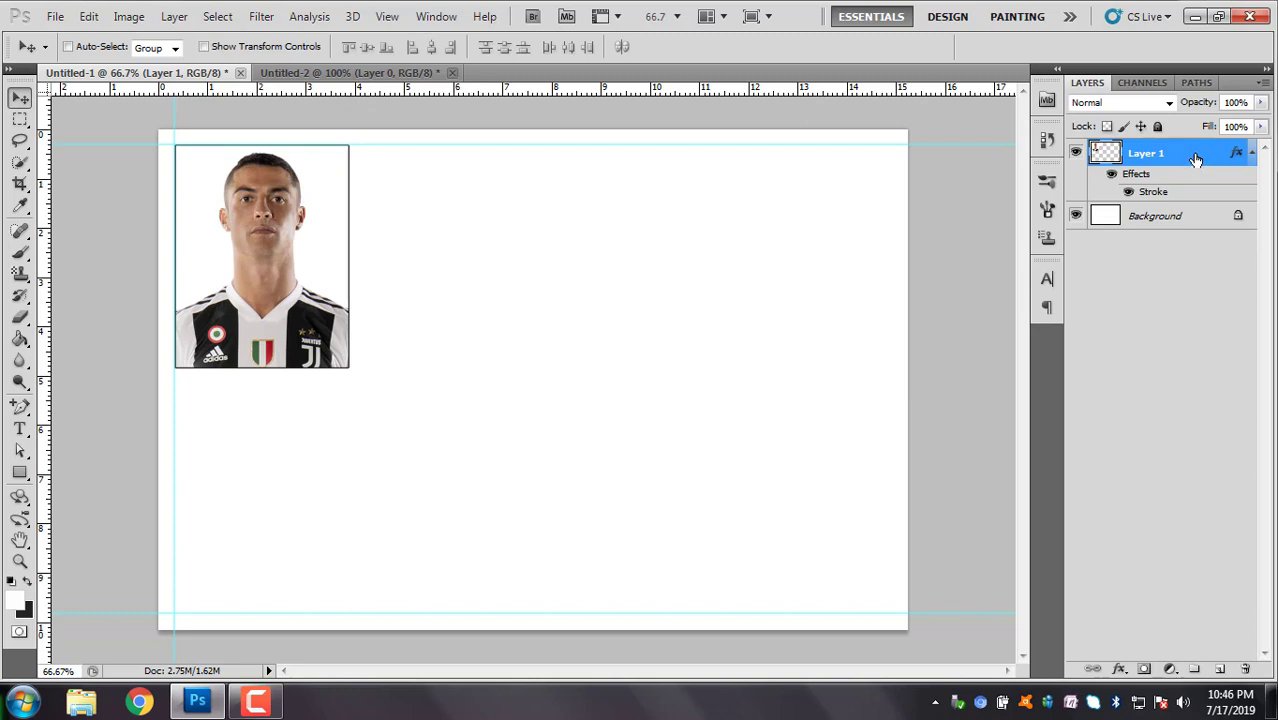
pyautogui.hotkey('ctrl', 'j')
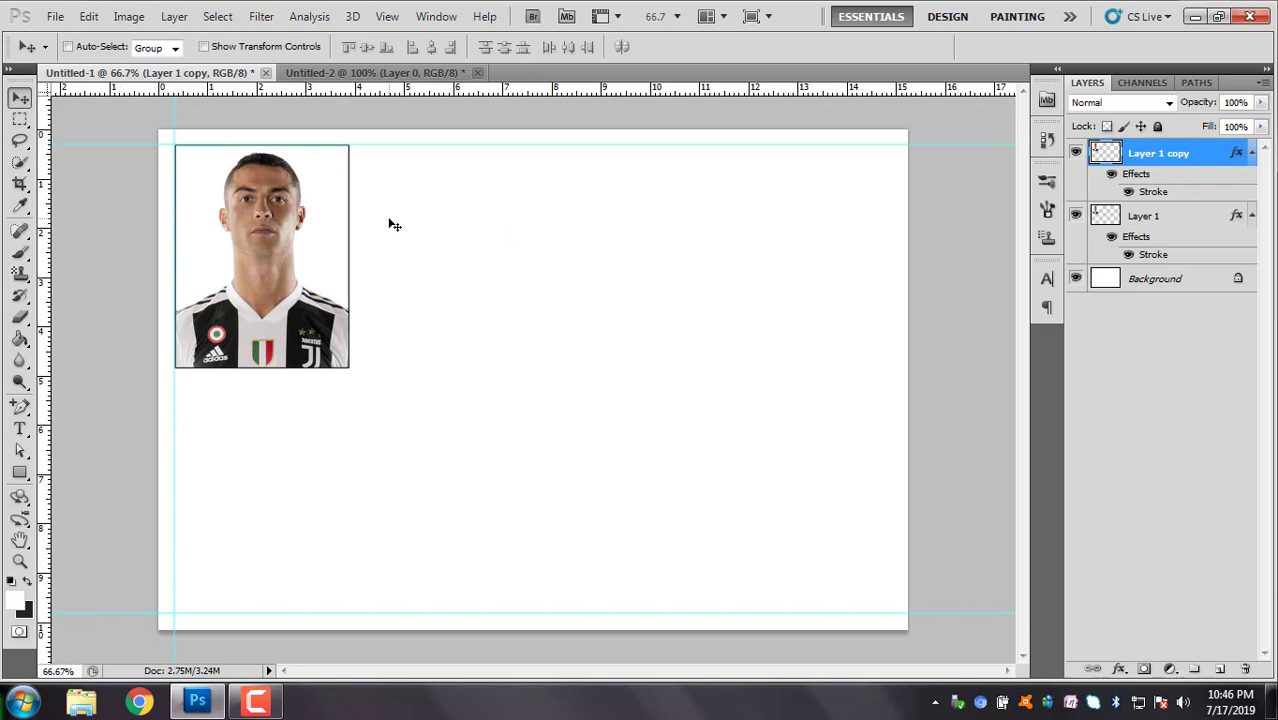
pyautogui.moveTo(331, 234); pyautogui.dragTo(507, 241)
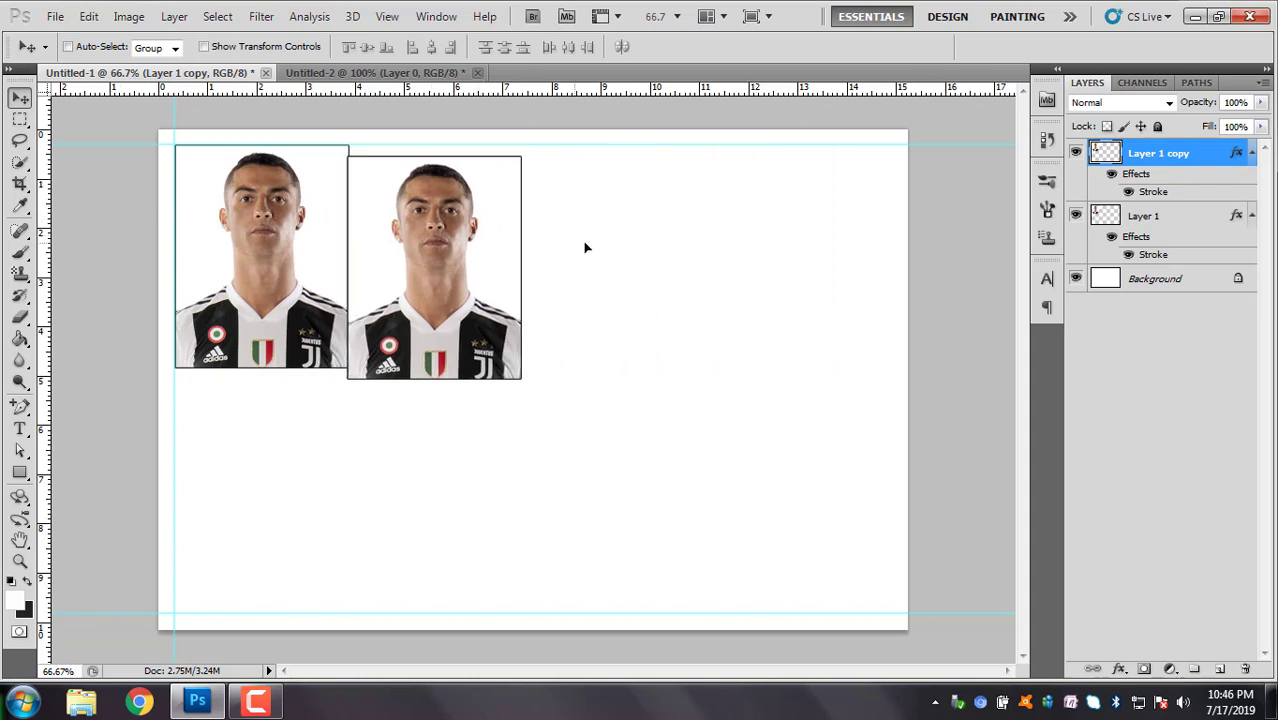
pyautogui.hotkey('shift', 'Up')
pyautogui.hotkey('shift', 'Left')
pyautogui.hotkey('shift', 'Left')
pyautogui.hotkey('shift', 'Left')
pyautogui.hotkey('shift', 'Left')
pyautogui.hotkey('shift', 'Left')
pyautogui.hotkey('shift', 'Left')
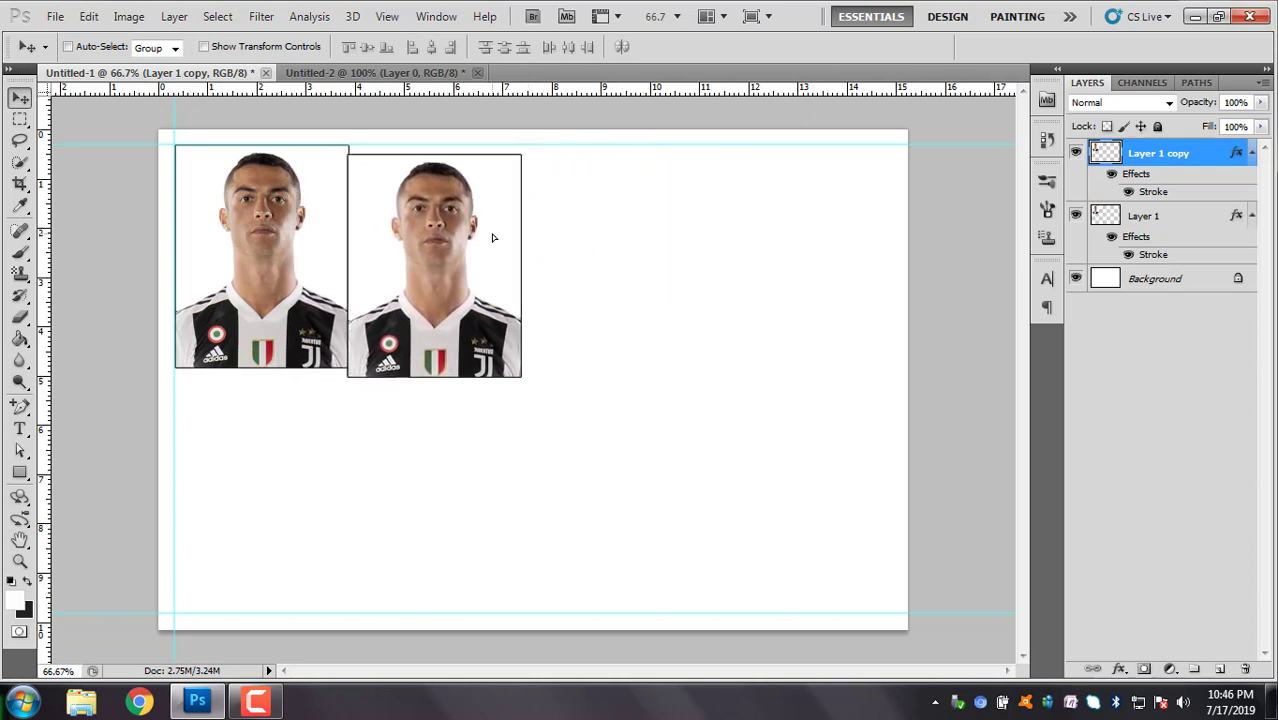
pyautogui.hotkey('shift', 'Right')
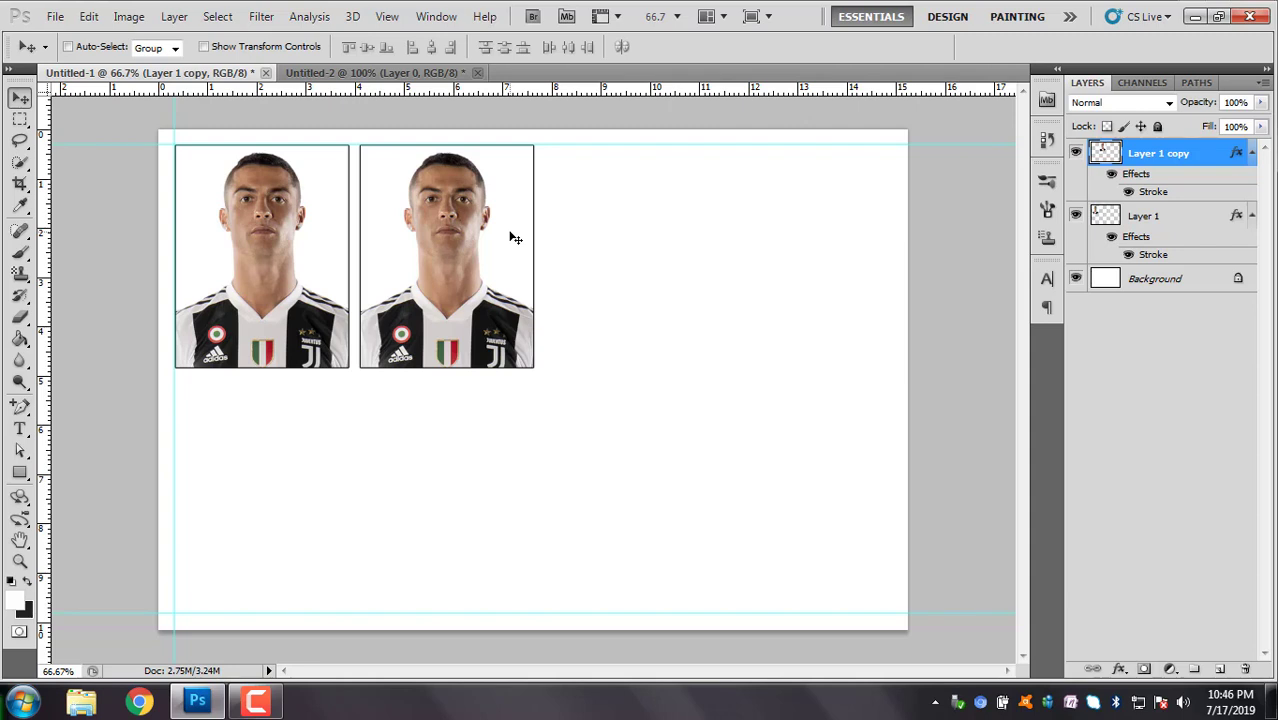
pyautogui.hotkey('ctrl', 'z')
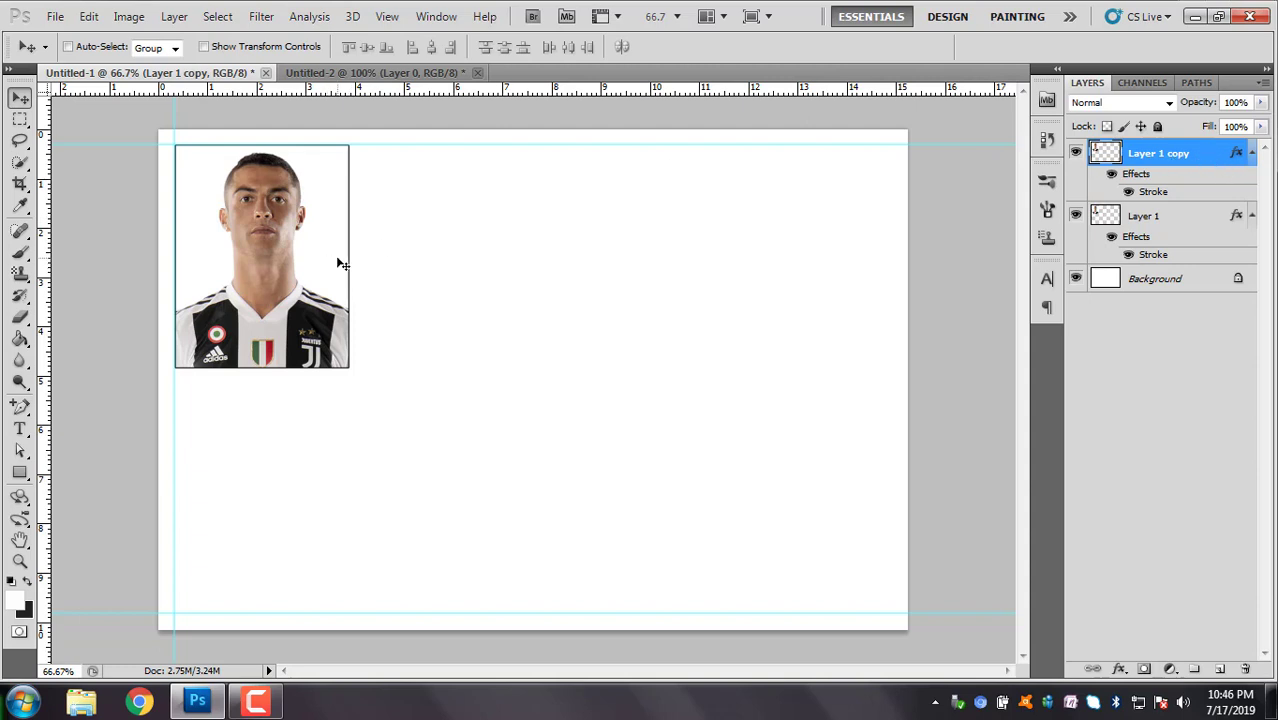
# Nudge Layer 1 copy right until it sits beside the original with a small gap.
pyautogui.hotkey('shift', 'Right')
pyautogui.hotkey('shift', 'Right')
pyautogui.hotkey('shift', 'Right')
pyautogui.hotkey('shift', 'Right')
pyautogui.hotkey('shift', 'Right')
pyautogui.hotkey('shift', 'Right')
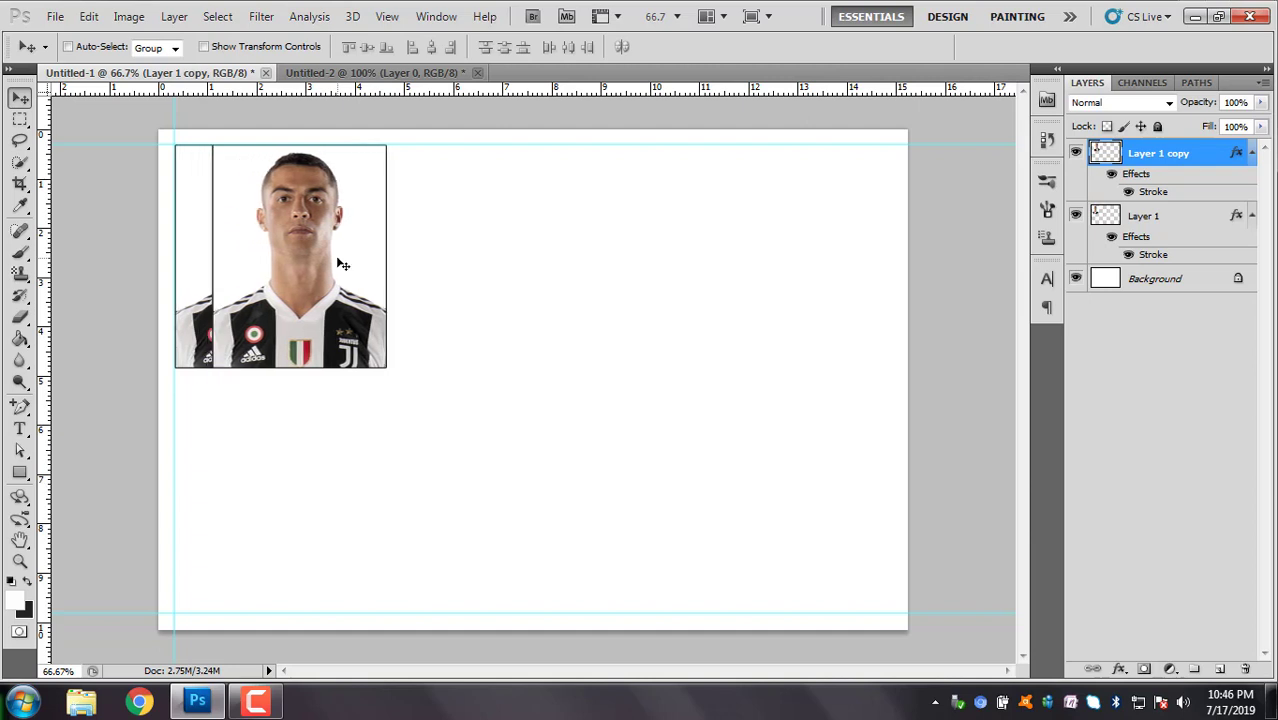
pyautogui.hotkey('shift', 'Right')
pyautogui.hotkey('shift', 'Right')
pyautogui.hotkey('shift', 'Right')
pyautogui.hotkey('shift', 'Right')
pyautogui.hotkey('shift', 'Right')
pyautogui.hotkey('shift', 'Right')
pyautogui.hotkey('shift', 'Right')
pyautogui.hotkey('shift', 'Right')
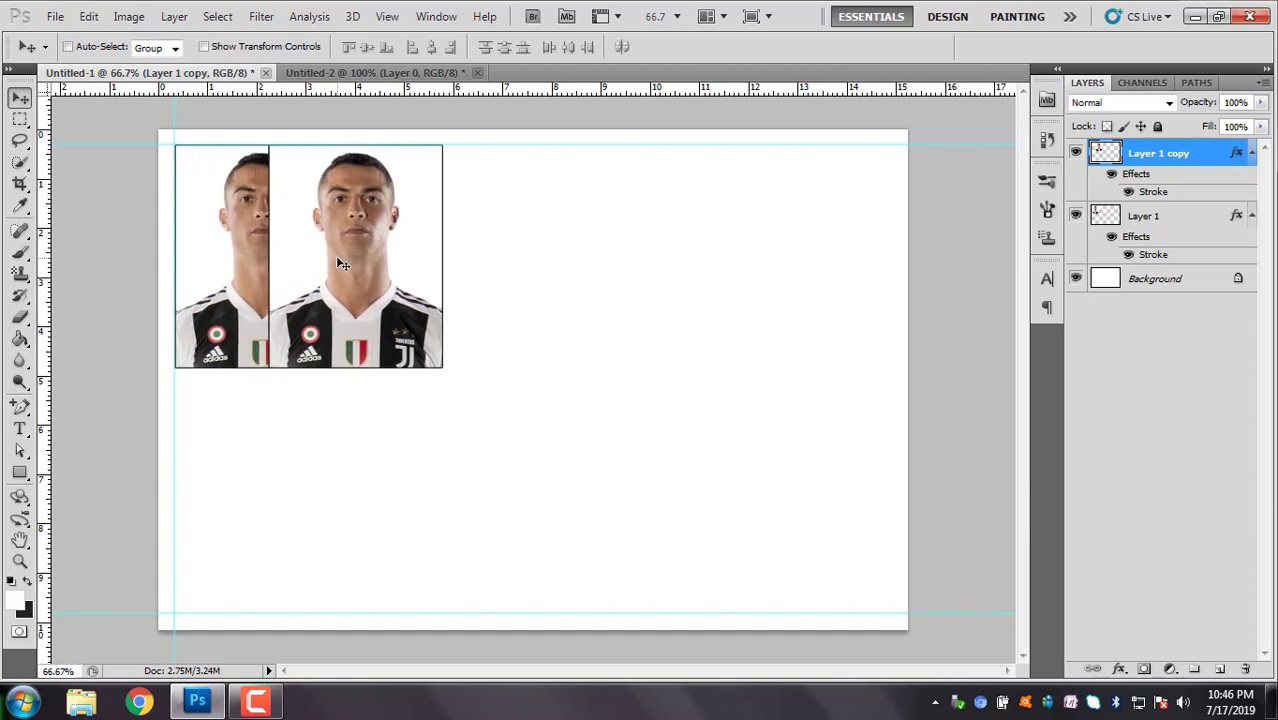
pyautogui.hotkey('shift', 'Right')
pyautogui.hotkey('shift', 'Right')
pyautogui.hotkey('shift', 'Right')
pyautogui.hotkey('shift', 'Right')
pyautogui.hotkey('shift', 'Right')
pyautogui.hotkey('shift', 'Right')
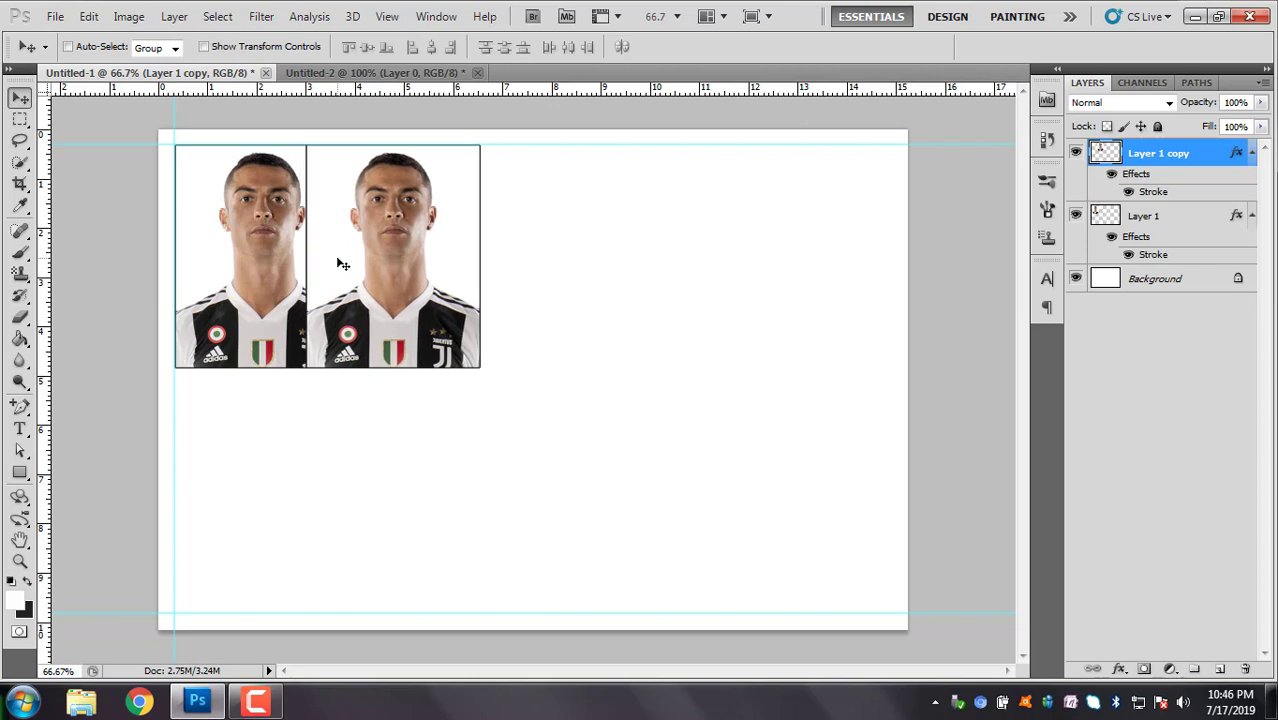
pyautogui.hotkey('shift', 'Right')
pyautogui.hotkey('shift', 'Right')
pyautogui.hotkey('shift', 'Right')
pyautogui.hotkey('shift', 'Right')
pyautogui.hotkey('shift', 'Right')
pyautogui.hotkey('shift', 'Right')
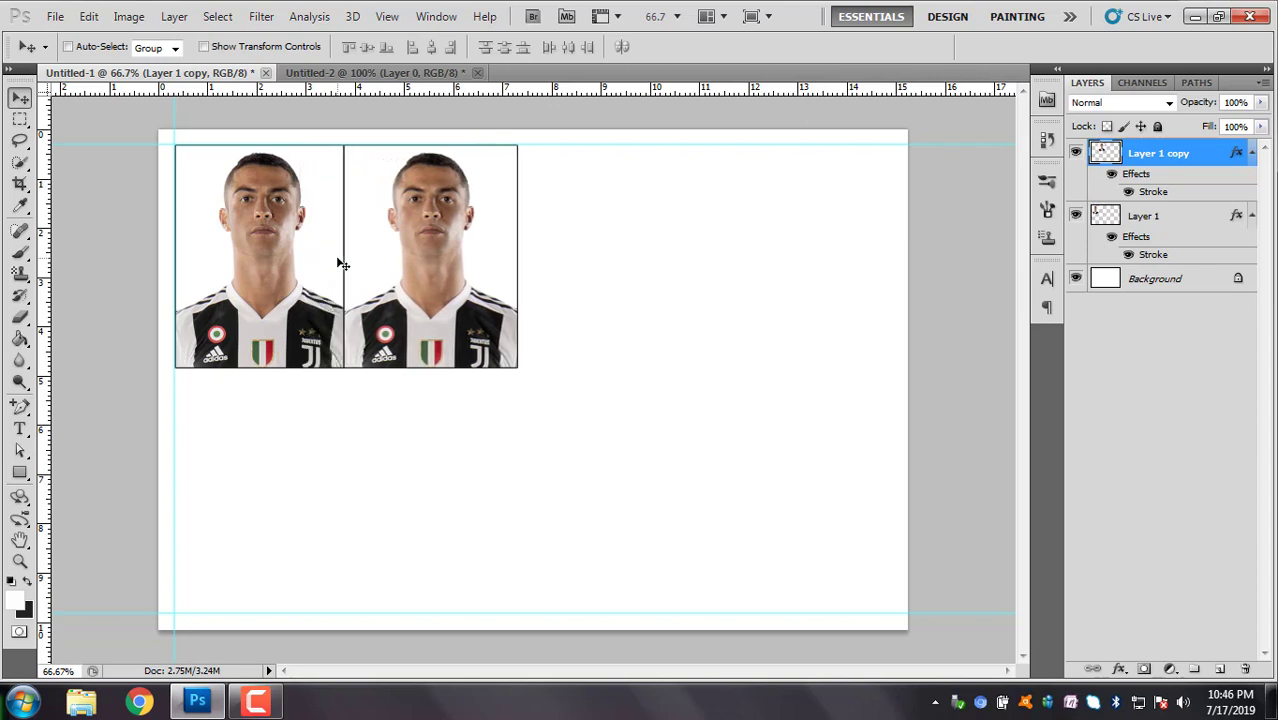
pyautogui.hotkey('shift', 'Right')
pyautogui.hotkey('shift', 'Right')
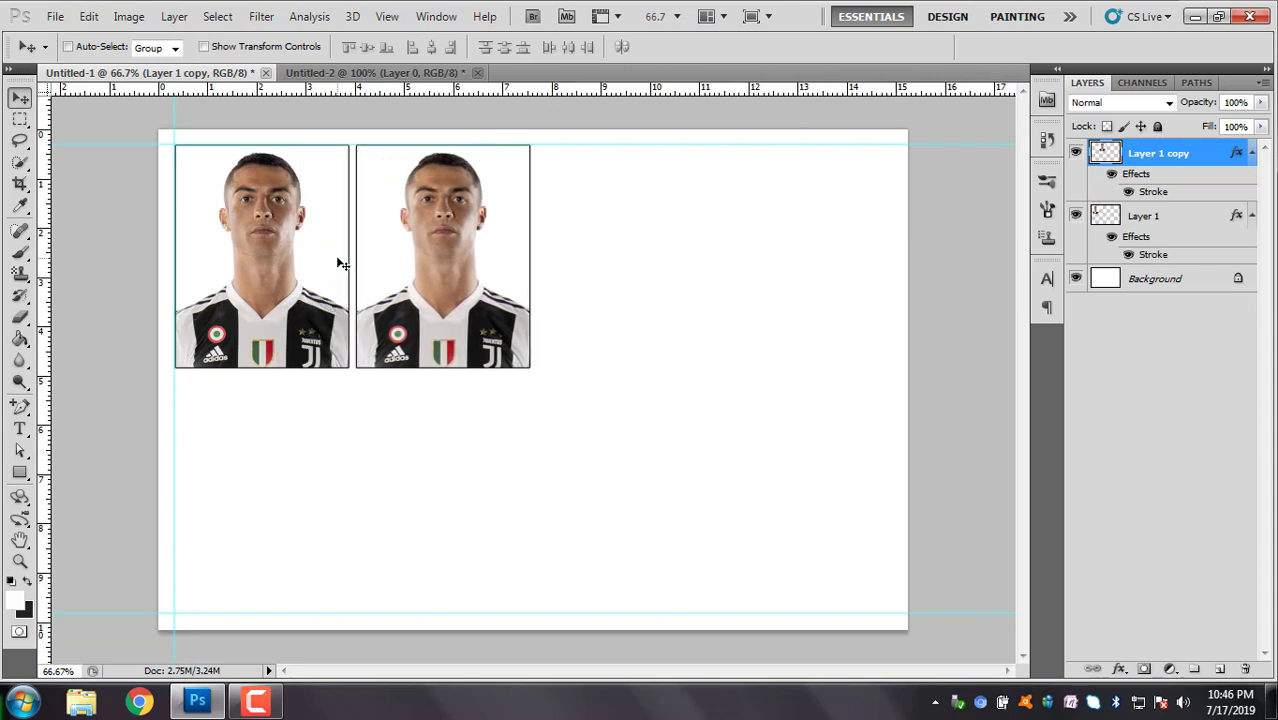
pyautogui.hotkey('shift', 'Right')
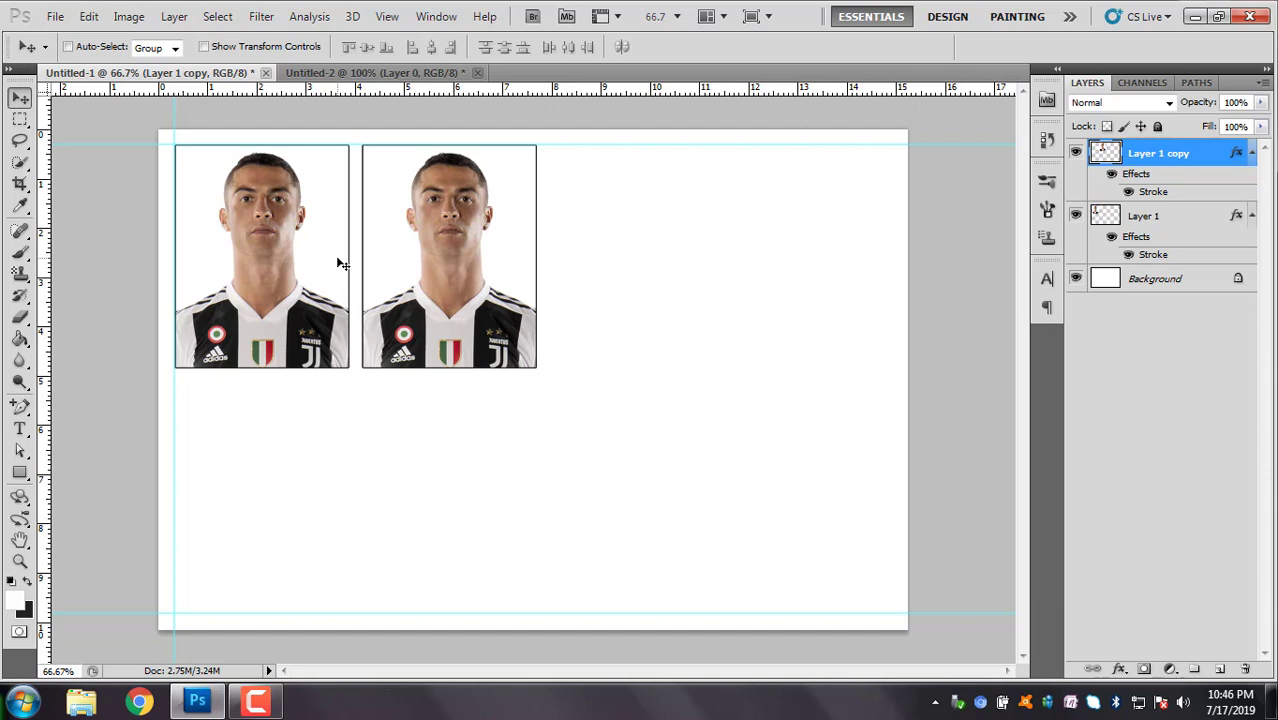
pyautogui.press('Left')
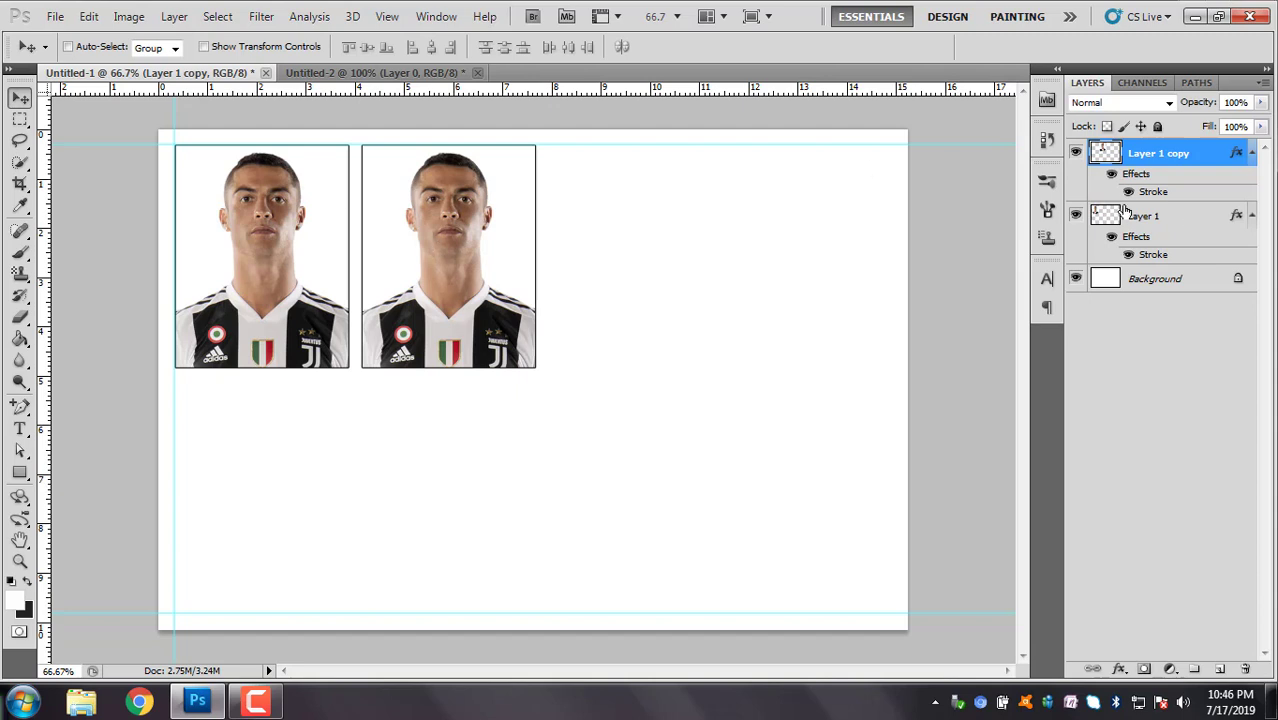
# Trial-duplicate both photo layers, delete the copies, and nudge the second photo slightly left.
pyautogui.keyDown('shift'); pyautogui.click(1183, 216); pyautogui.keyUp('shift')
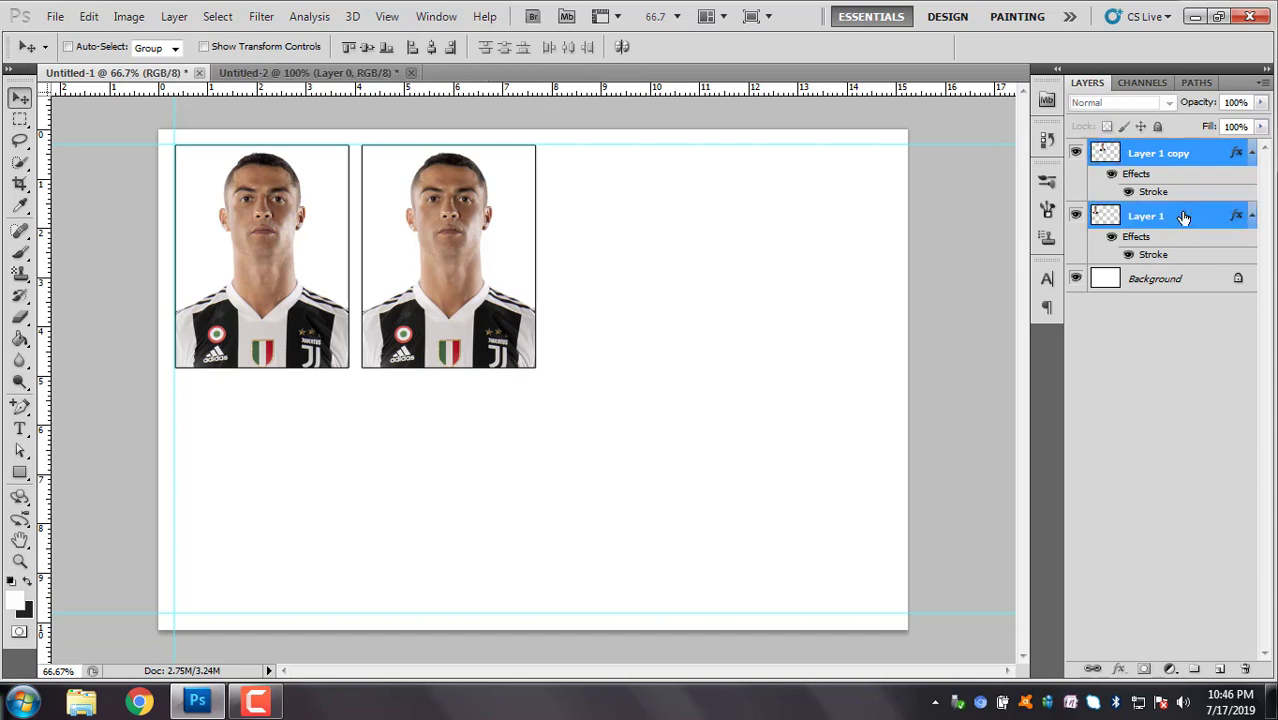
pyautogui.click(1200, 166)
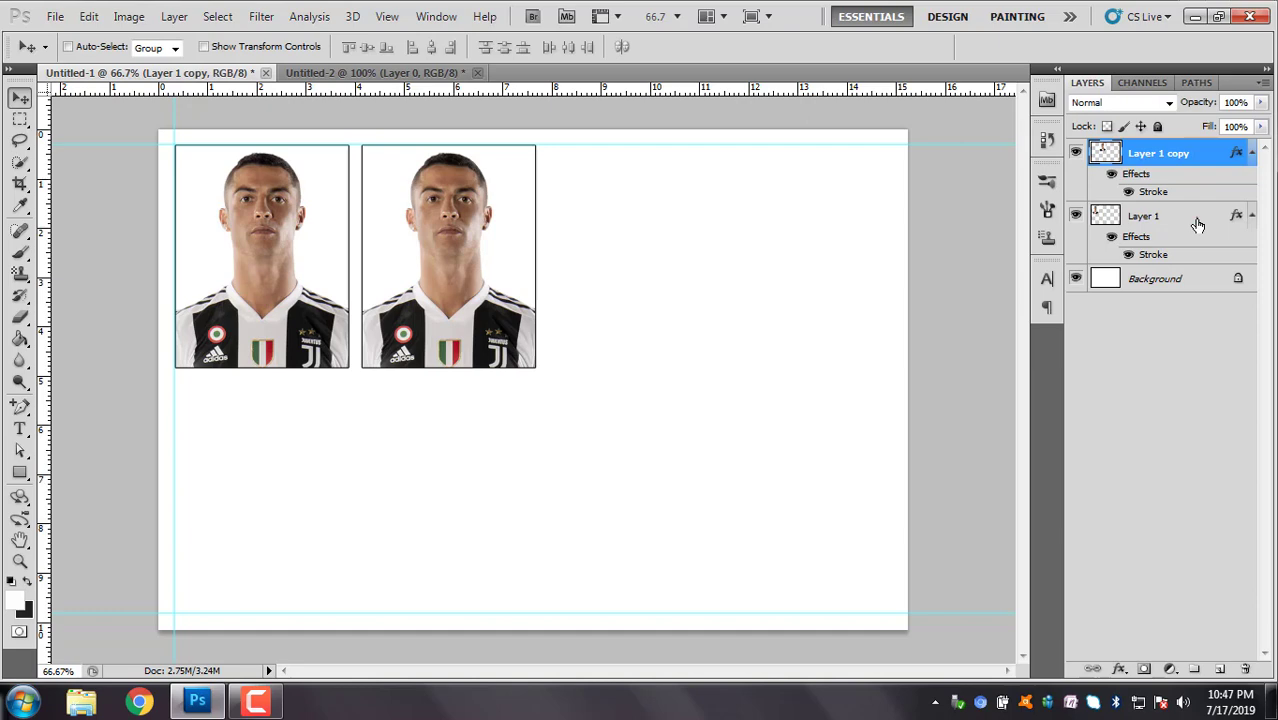
pyautogui.keyDown('shift'); pyautogui.click(1198, 222); pyautogui.keyUp('shift')
pyautogui.rightClick(1198, 224)
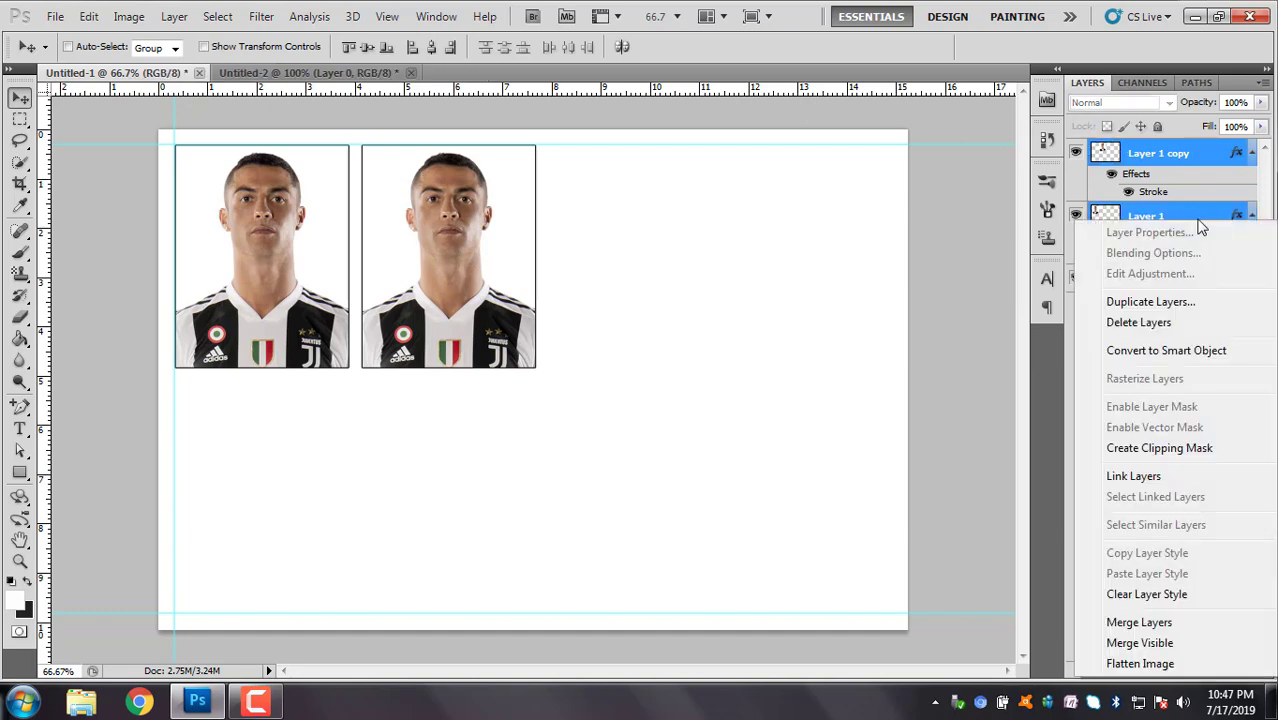
pyautogui.click(1177, 305)
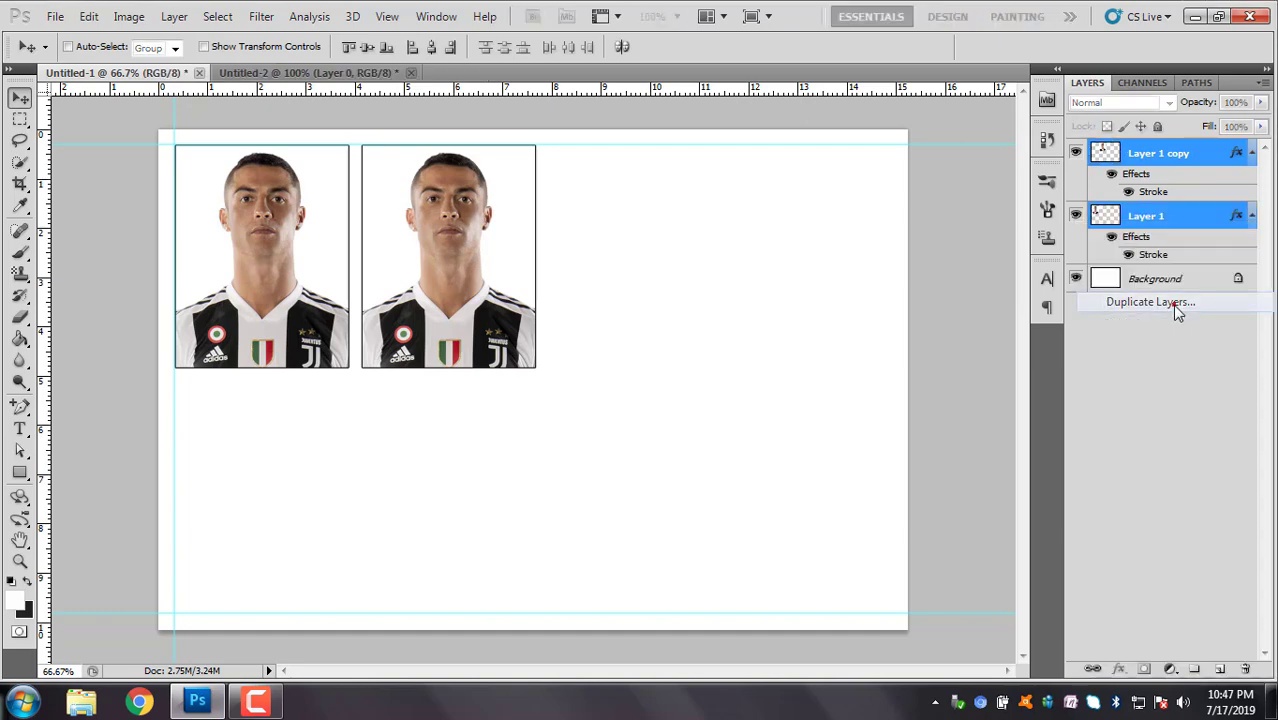
pyautogui.click(808, 205)
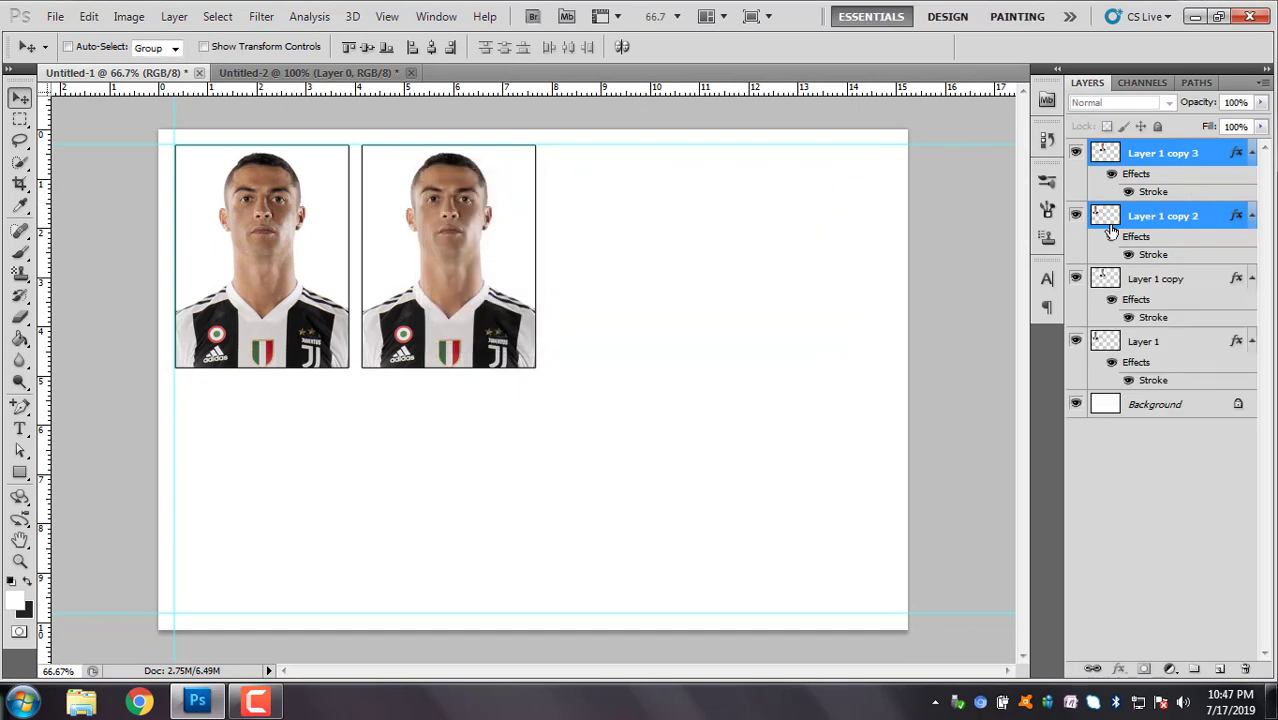
pyautogui.hotkey('shift', 'Right')
pyautogui.hotkey('shift', 'Right')
pyautogui.hotkey('shift', 'Right')
pyautogui.hotkey('shift', 'Right')
pyautogui.hotkey('shift', 'Right')
pyautogui.hotkey('shift', 'Right')
pyautogui.hotkey('shift', 'Right')
pyautogui.hotkey('shift', 'Right')
pyautogui.hotkey('shift', 'Right')
pyautogui.hotkey('shift', 'Right')
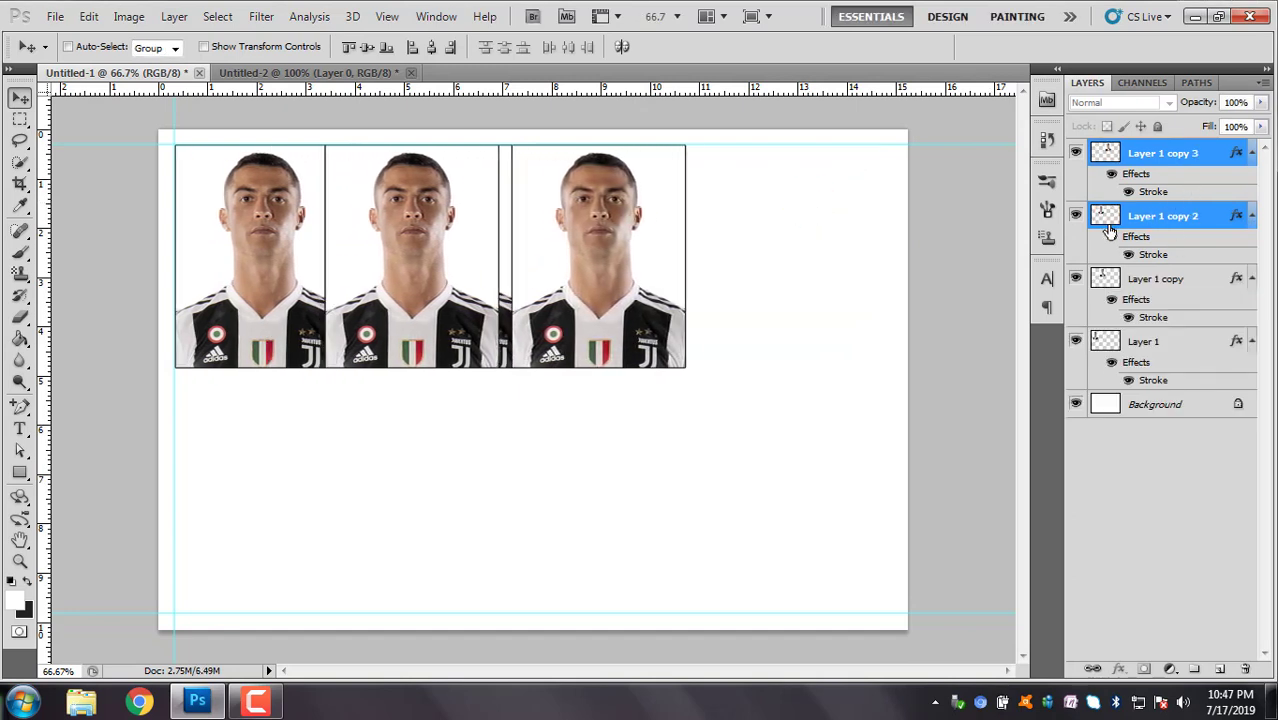
pyautogui.hotkey('shift', 'Right')
pyautogui.hotkey('shift', 'Right')
pyautogui.hotkey('shift', 'Right')
pyautogui.hotkey('shift', 'Right')
pyautogui.hotkey('shift', 'Right')
pyautogui.hotkey('shift', 'Right')
pyautogui.hotkey('shift', 'Right')
pyautogui.hotkey('shift', 'Right')
pyautogui.hotkey('shift', 'Right')
pyautogui.hotkey('shift', 'Right')
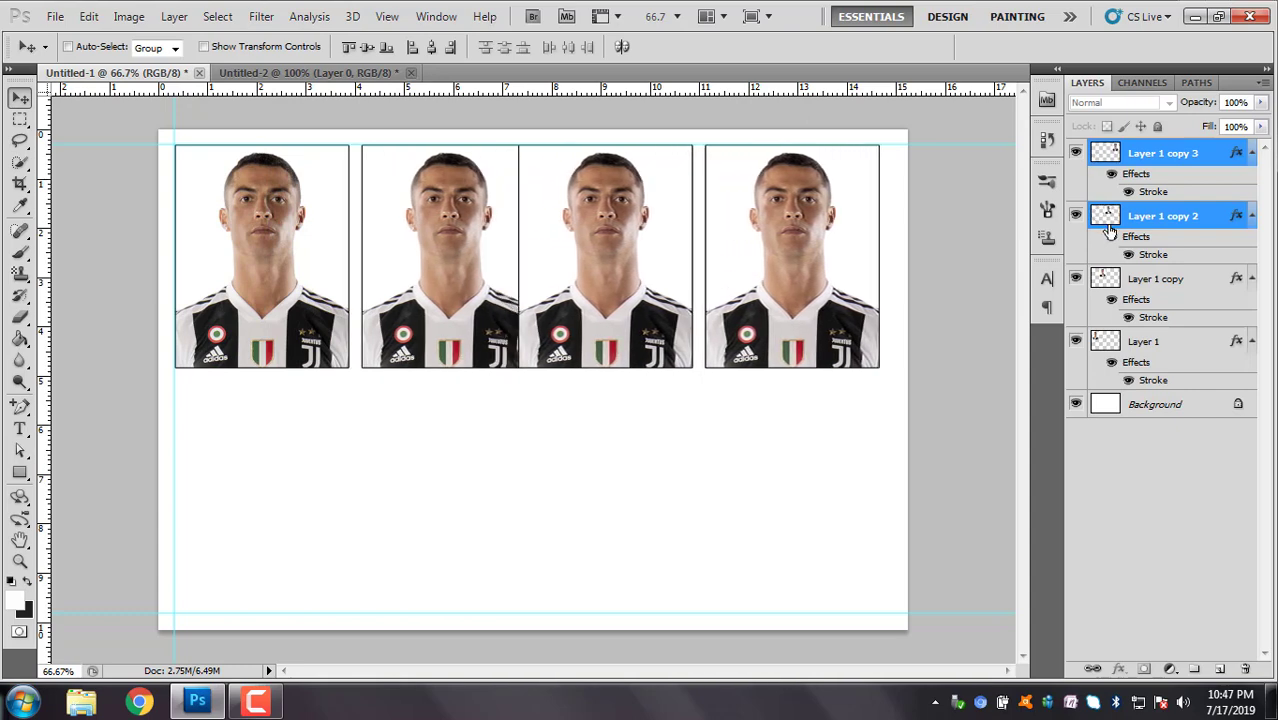
pyautogui.hotkey('shift', 'Right')
pyautogui.hotkey('shift', 'Right')
pyautogui.hotkey('shift', 'Right')
pyautogui.hotkey('shift', 'Right')
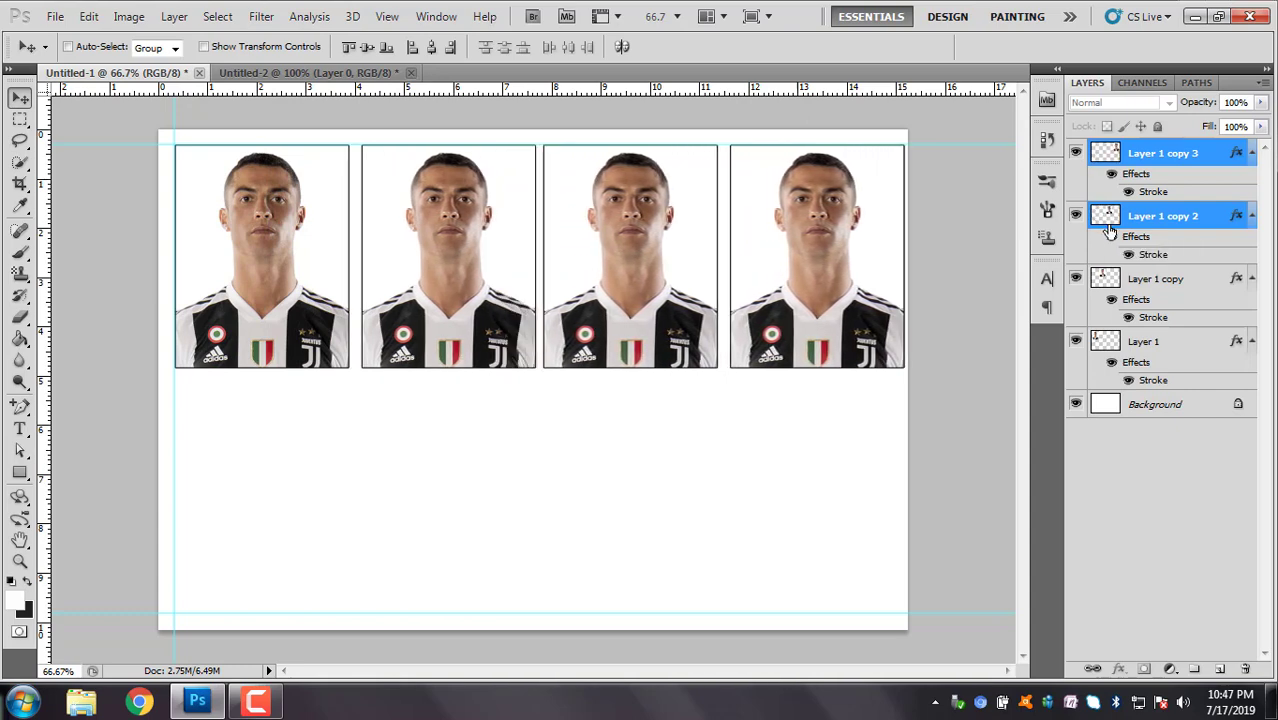
pyautogui.hotkey('shift', 'Right')
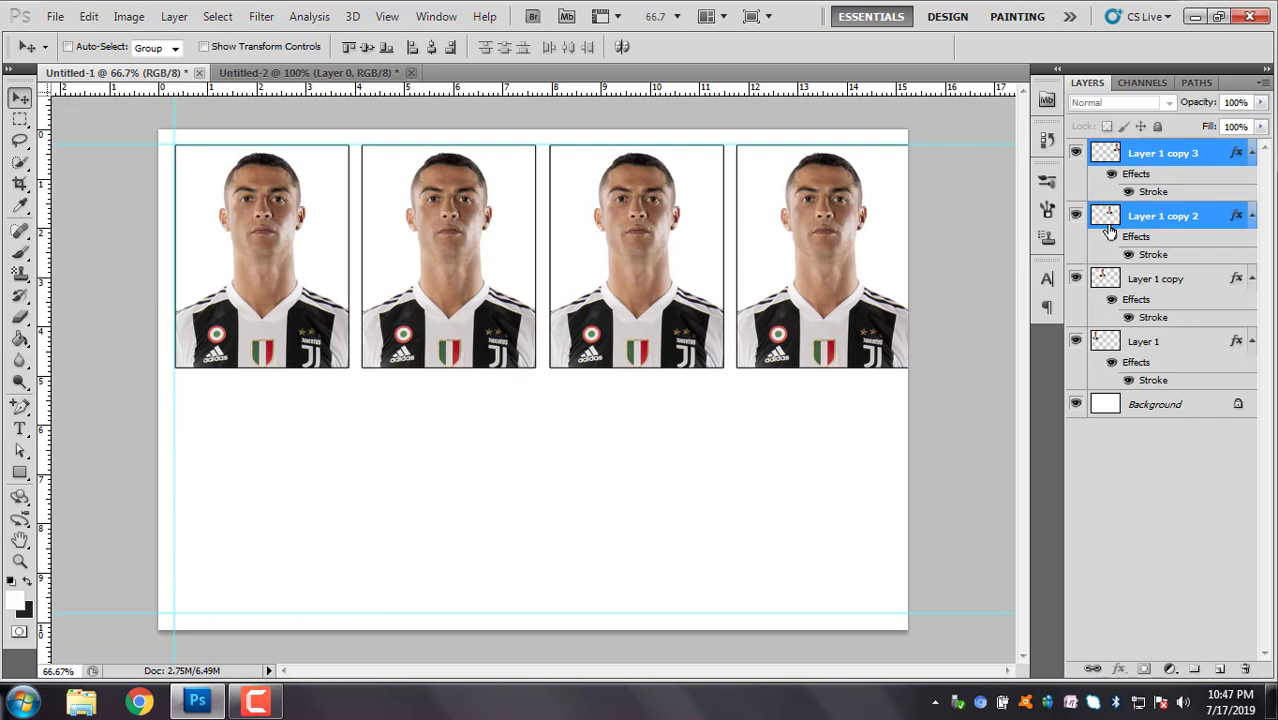
pyautogui.press('Delete')
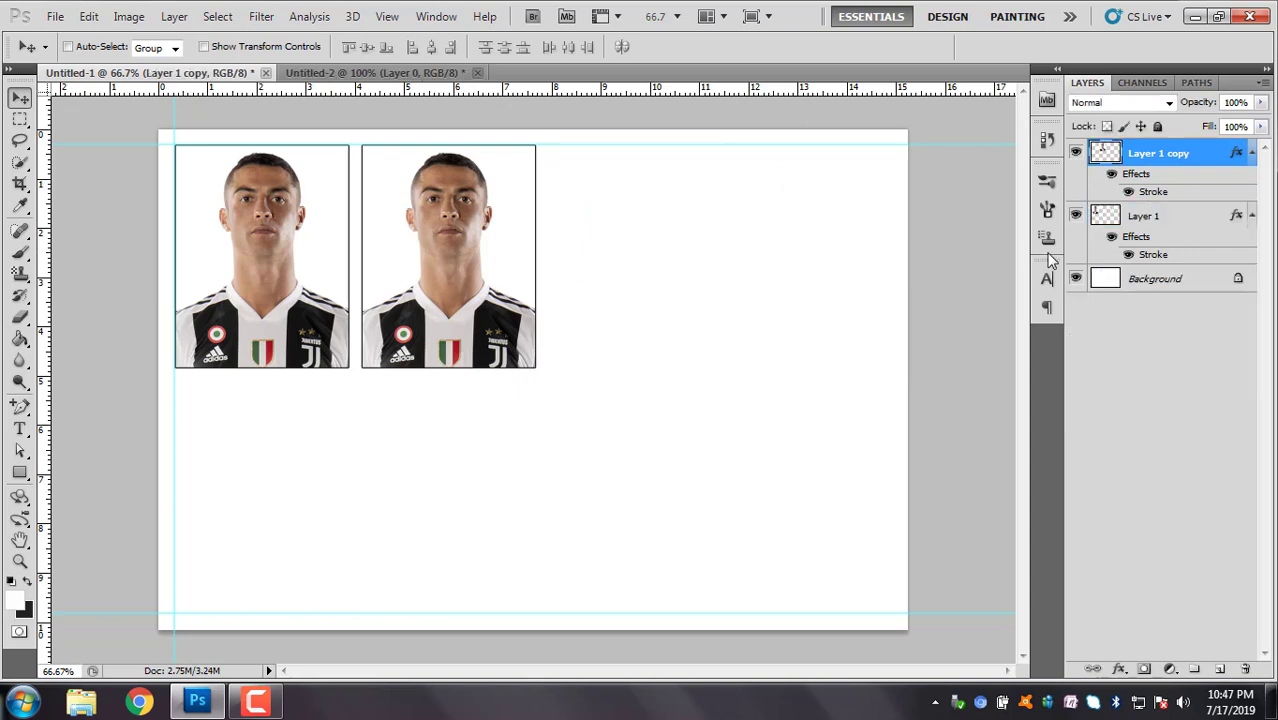
pyautogui.hotkey('shift', 'Left')
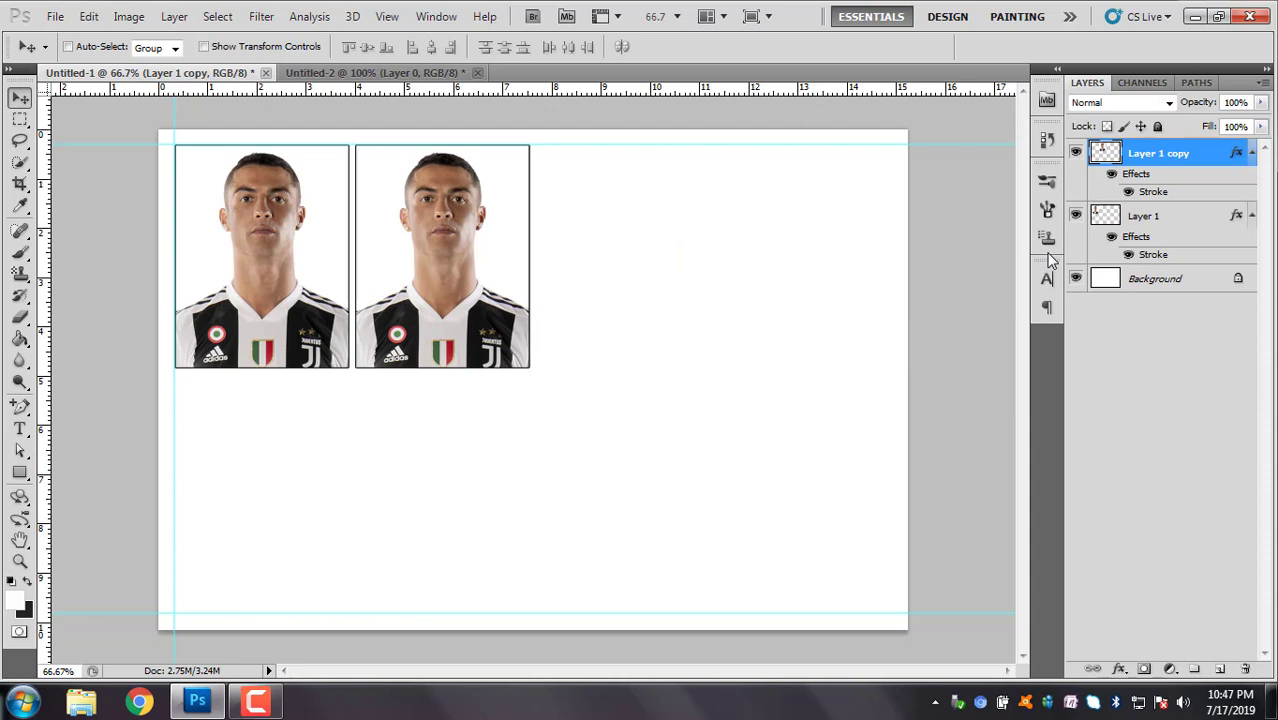
# Duplicate both photo layers again and slide the copies right as the third and fourth photos.
pyautogui.keyDown('shift'); pyautogui.click(1205, 220); pyautogui.keyUp('shift')
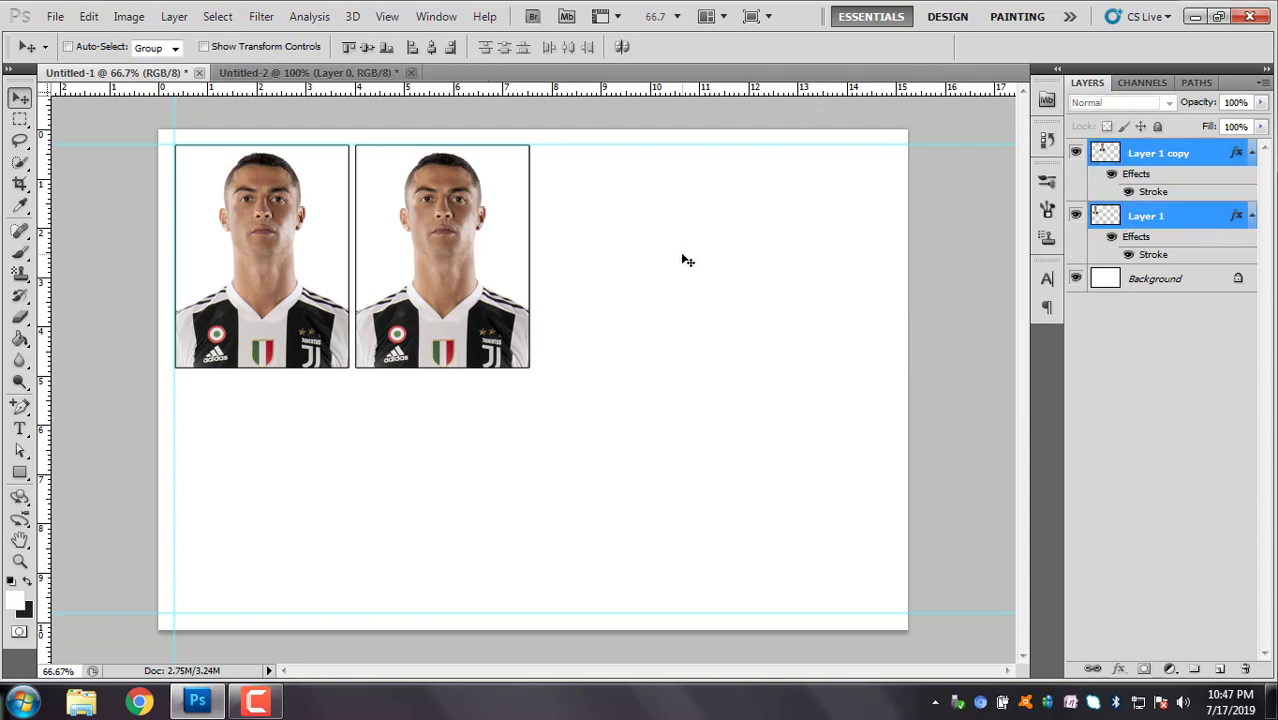
pyautogui.rightClick(1205, 222)
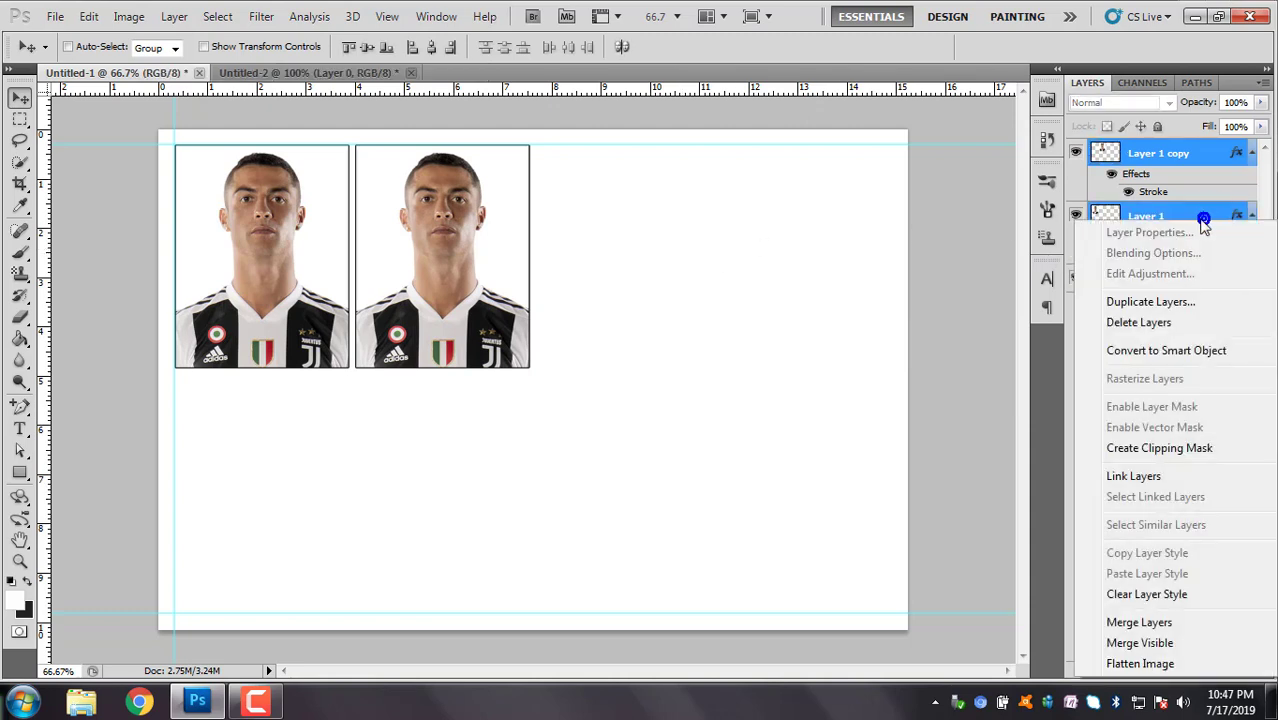
pyautogui.click(1170, 300)
pyautogui.click(808, 210)
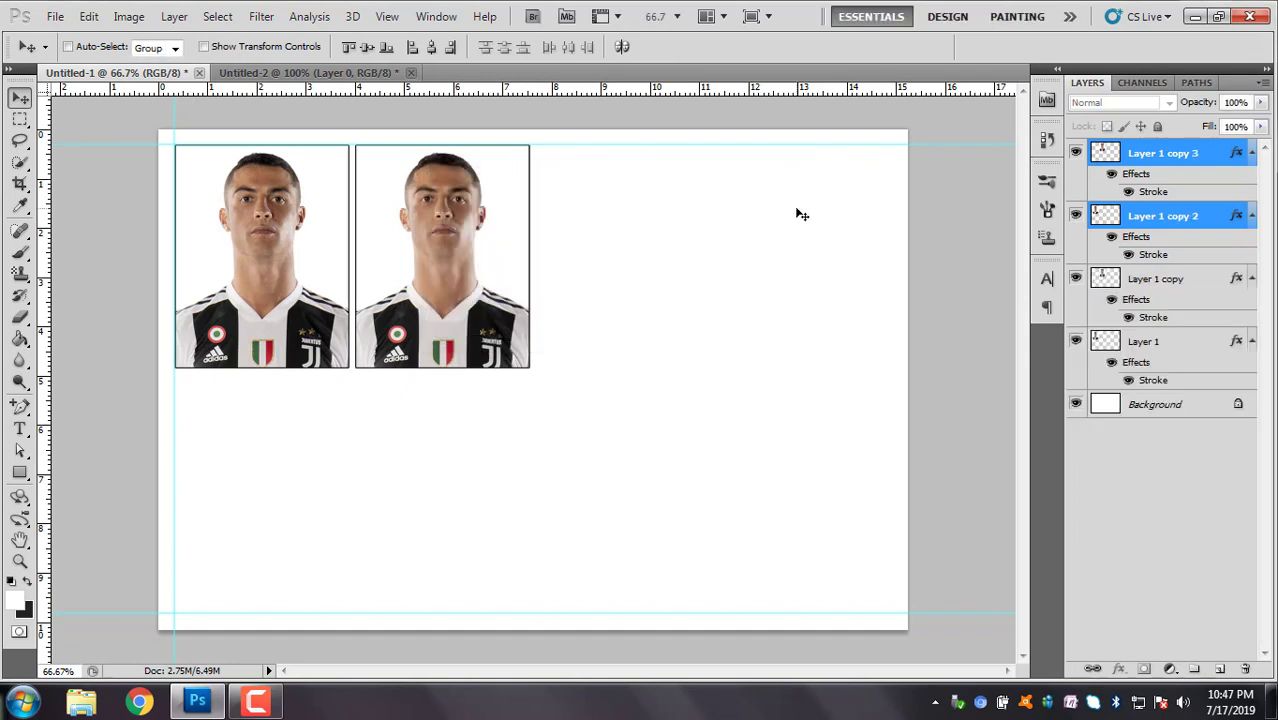
pyautogui.hotkey('shift', 'Right')
pyautogui.hotkey('shift', 'Right')
pyautogui.hotkey('shift', 'Right')
pyautogui.hotkey('shift', 'Right')
pyautogui.hotkey('shift', 'Right')
pyautogui.hotkey('shift', 'Right')
pyautogui.hotkey('shift', 'Right')
pyautogui.hotkey('shift', 'Right')
pyautogui.hotkey('shift', 'Right')
pyautogui.hotkey('shift', 'Right')
pyautogui.hotkey('shift', 'Right')
pyautogui.hotkey('shift', 'Right')
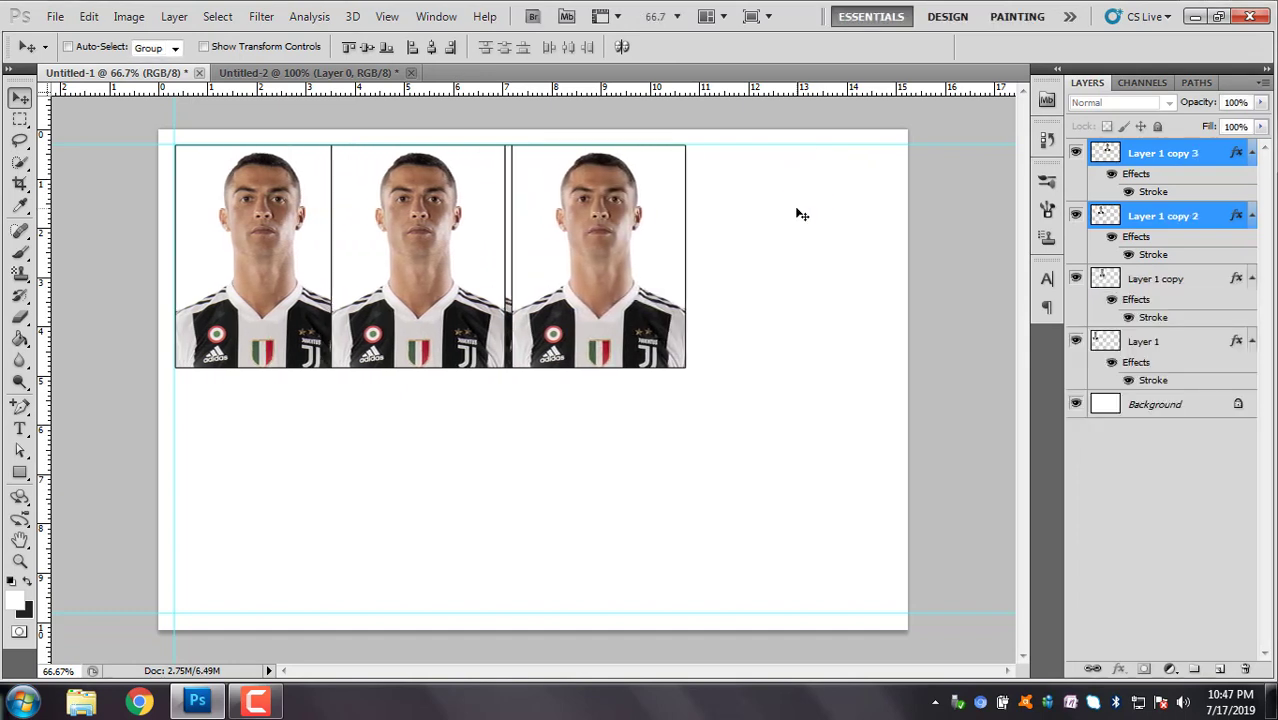
pyautogui.hotkey('shift', 'Right')
pyautogui.hotkey('shift', 'Right')
pyautogui.hotkey('shift', 'Right')
pyautogui.hotkey('shift', 'Right')
pyautogui.hotkey('shift', 'Right')
pyautogui.hotkey('shift', 'Right')
pyautogui.hotkey('shift', 'Right')
pyautogui.hotkey('shift', 'Right')
pyautogui.hotkey('shift', 'Right')
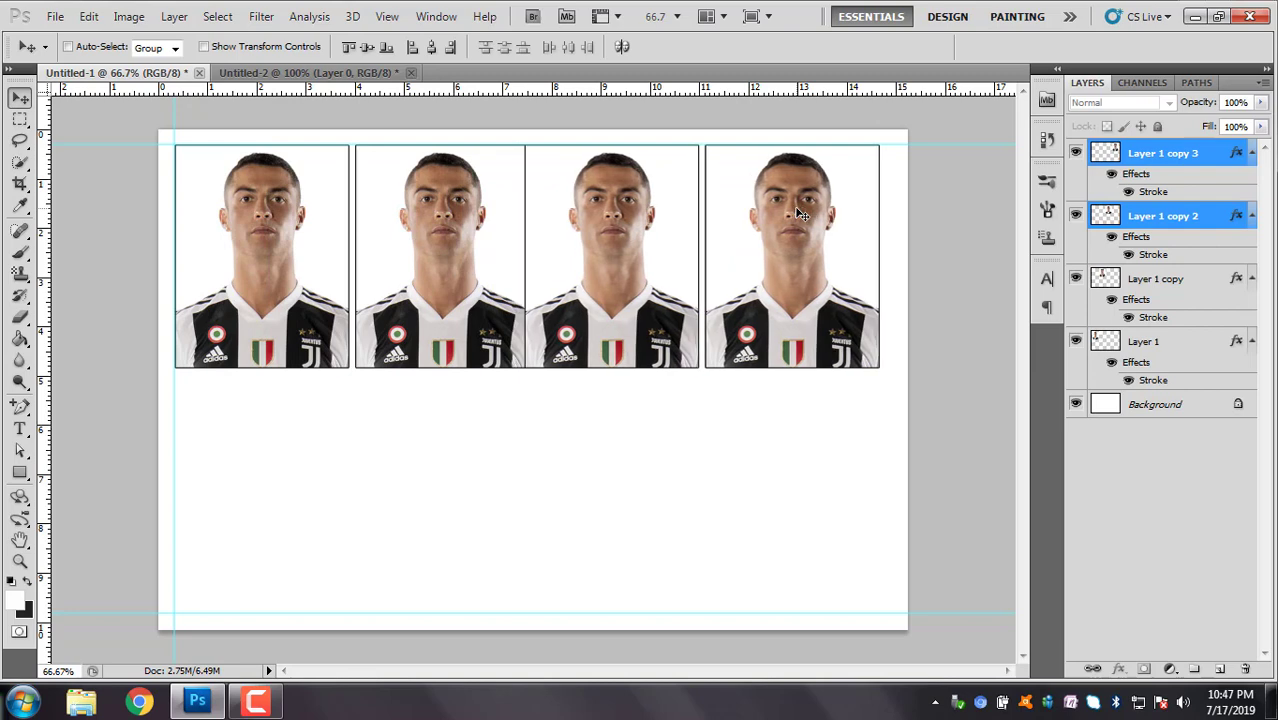
pyautogui.hotkey('shift', 'Right')
pyautogui.hotkey('shift', 'Right')
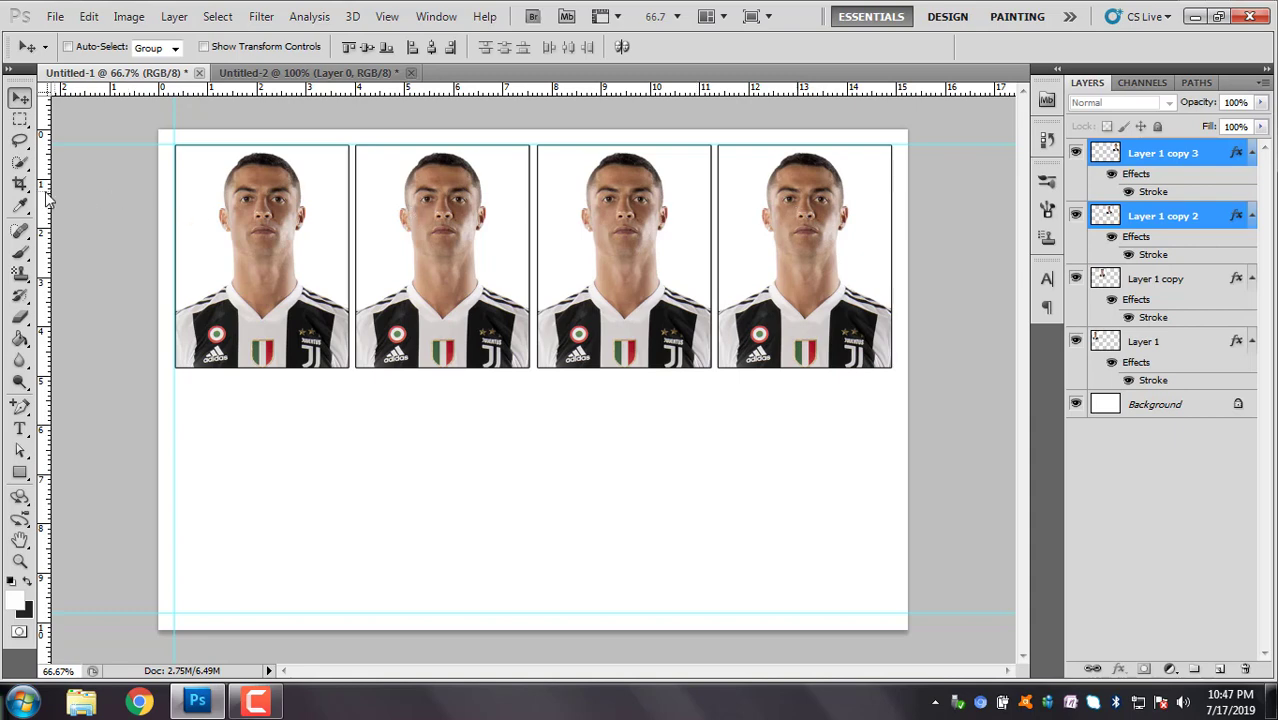
# Place a vertical guide along the right edge of the fourth photo, zooming in to align it.
pyautogui.moveTo(44, 195)
pyautogui.mouseDown()
pyautogui.moveTo(887, 163)
pyautogui.moveTo(889, 189)
pyautogui.mouseUp()
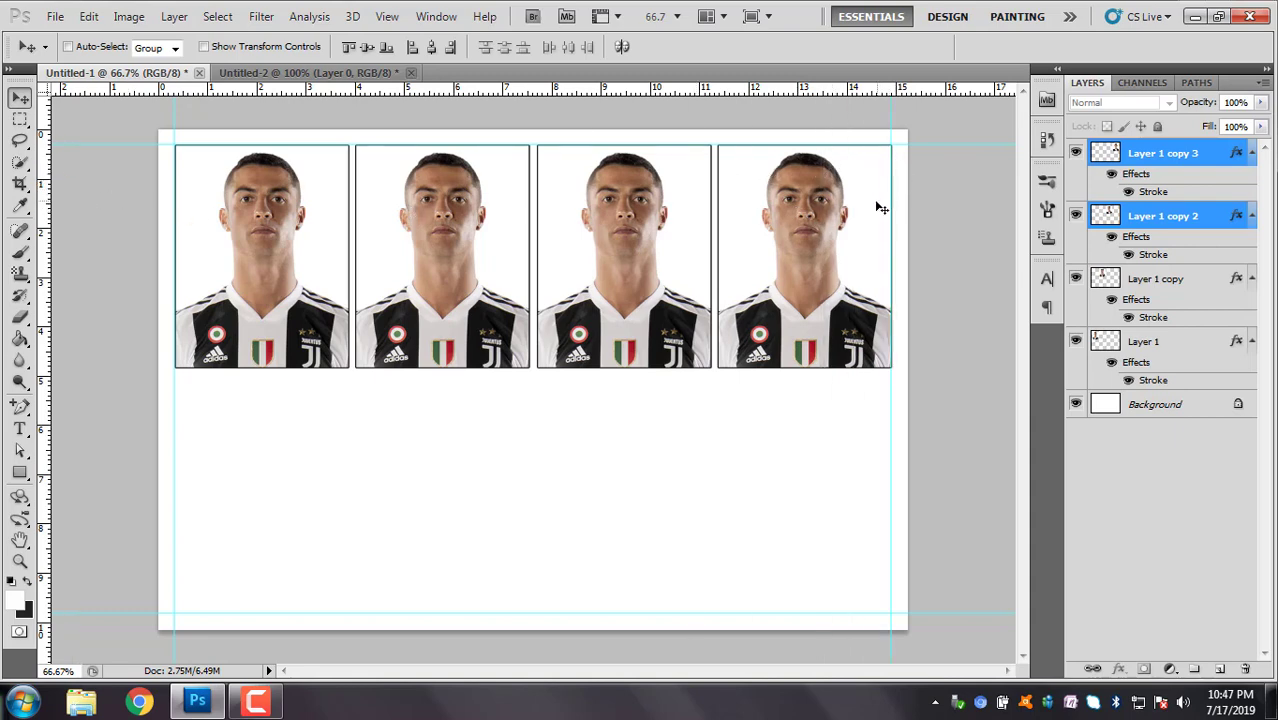
pyautogui.hotkey('ctrl', '+')
pyautogui.hotkey('ctrl', '+')
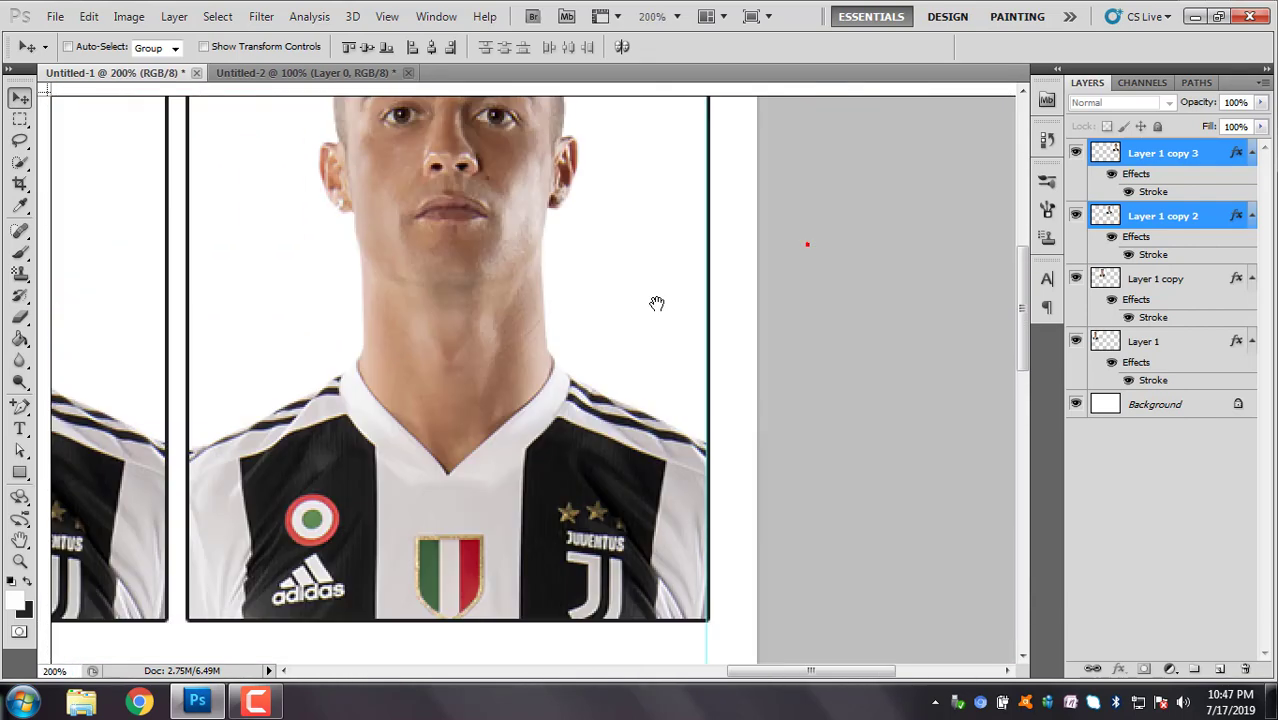
pyautogui.hscroll(5, 680, 300)
pyautogui.moveTo(698, 301); pyautogui.dragTo(708, 301)
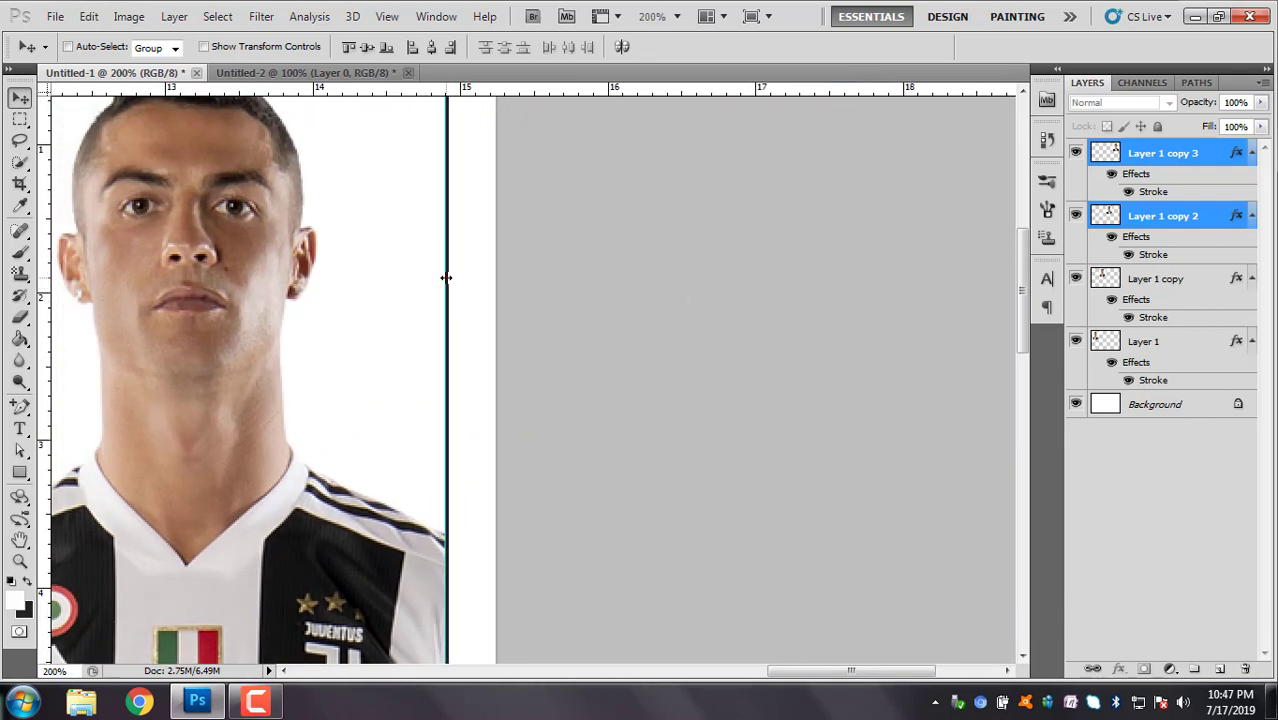
pyautogui.moveTo(446, 278); pyautogui.dragTo(453, 252)
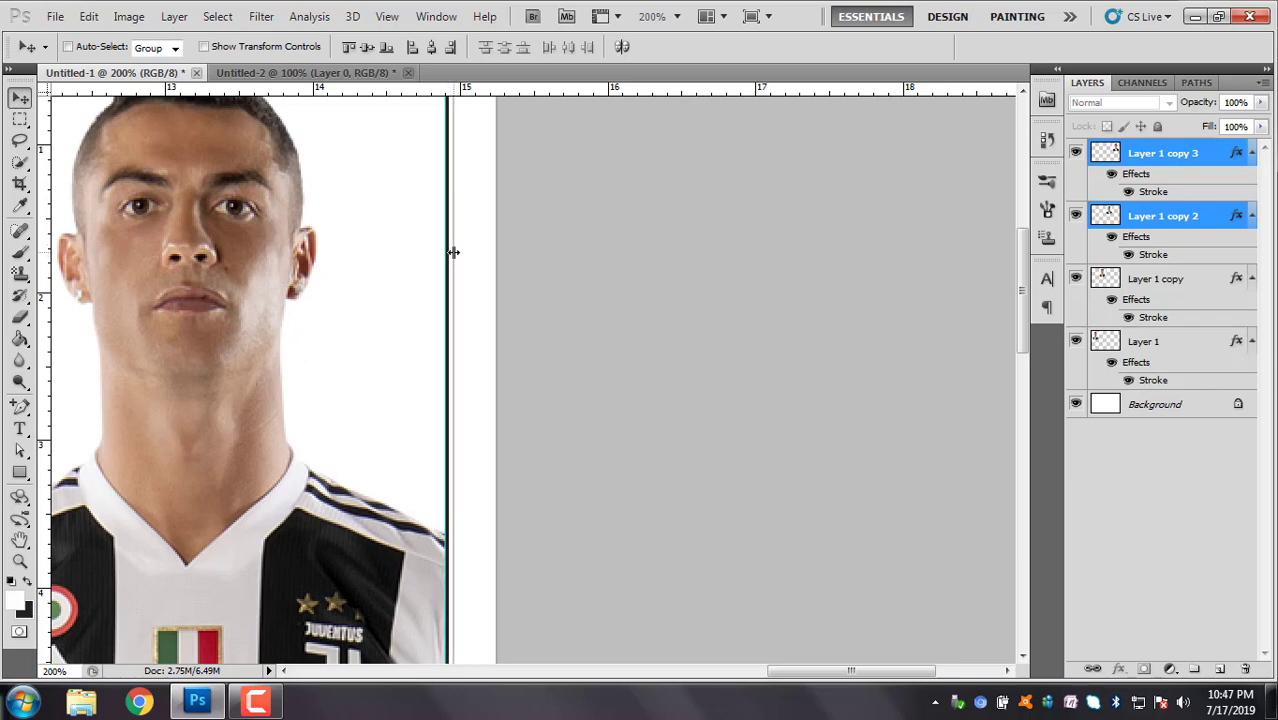
pyautogui.hotkey('ctrl', '+')
pyautogui.hotkey('ctrl', '+')
pyautogui.moveTo(436, 348)
pyautogui.mouseDown()
pyautogui.moveTo(665, 318)
pyautogui.moveTo(593, 334)
pyautogui.mouseUp()
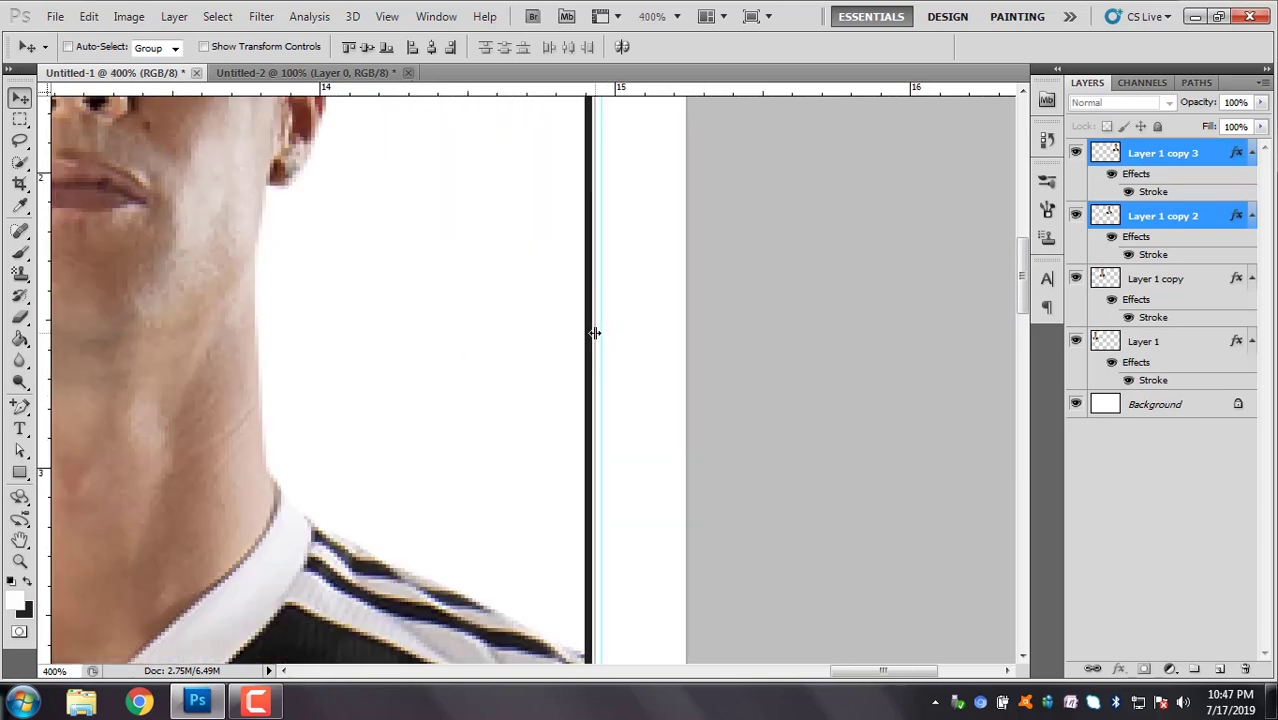
pyautogui.moveTo(283, 263); pyautogui.dragTo(593, 343)
pyautogui.moveTo(321, 275); pyautogui.dragTo(553, 462)
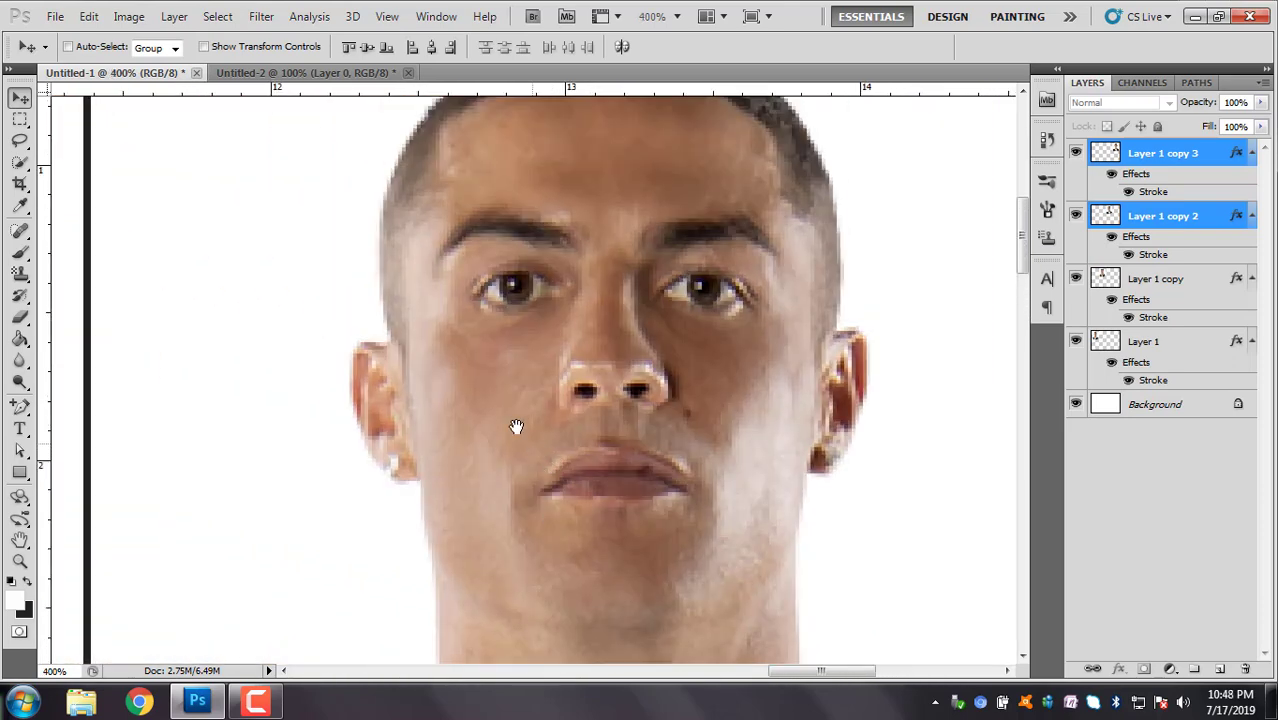
pyautogui.moveTo(479, 414); pyautogui.dragTo(503, 520)
pyautogui.moveTo(400, 456)
pyautogui.mouseDown()
pyautogui.moveTo(839, 400)
pyautogui.moveTo(585, 400)
pyautogui.moveTo(648, 381)
pyautogui.moveTo(830, 374)
pyautogui.moveTo(679, 374)
pyautogui.moveTo(739, 394)
pyautogui.moveTo(873, 366)
pyautogui.moveTo(770, 328)
pyautogui.moveTo(785, 148)
pyautogui.mouseUp()
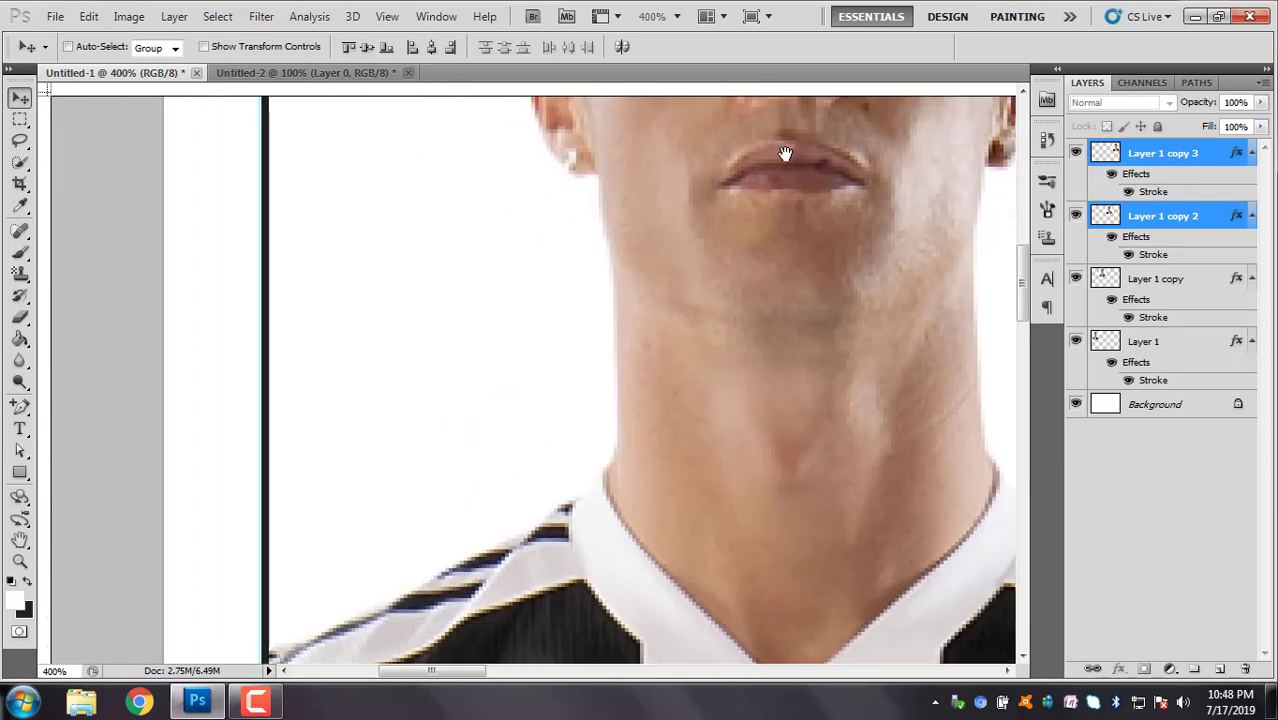
pyautogui.moveTo(740, 500); pyautogui.dragTo(693, 214)
pyautogui.moveTo(1000, 600); pyautogui.dragTo(749, 293)
# Place a horizontal guide along the bottom edge of the photo row, then zoom back out.
pyautogui.hotkey('ctrl', '-')
pyautogui.hotkey('ctrl', '-')
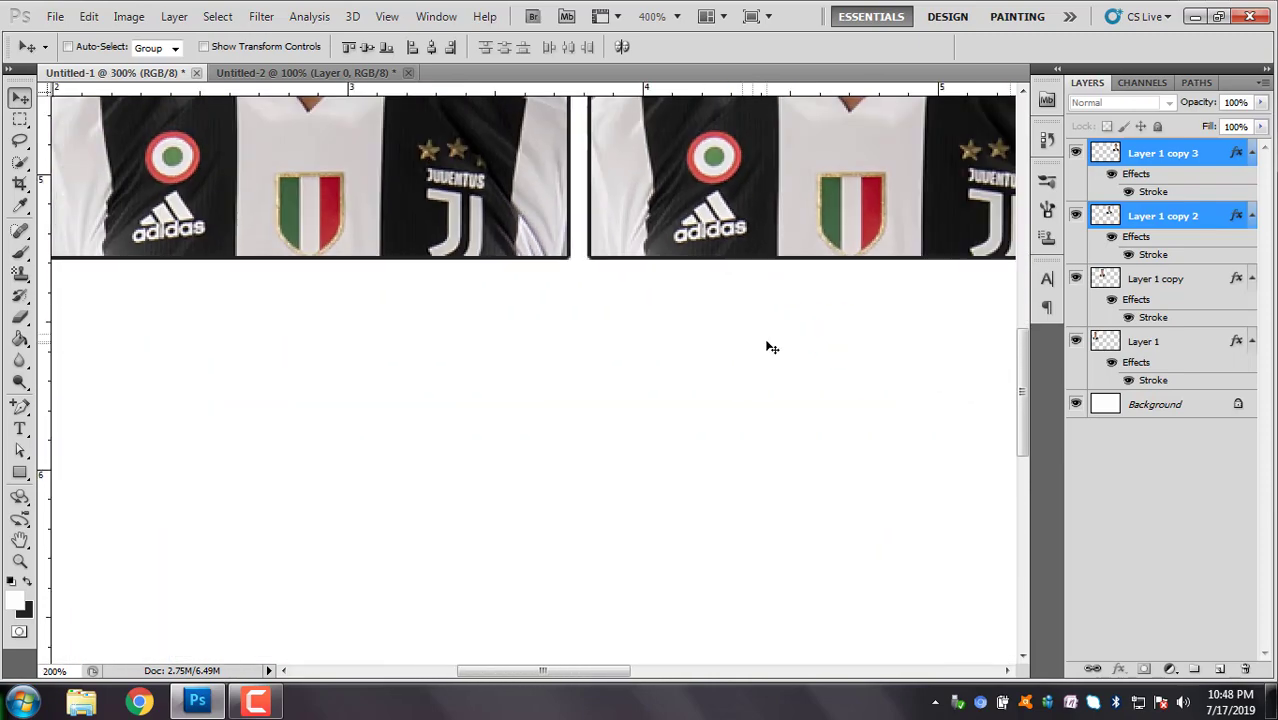
pyautogui.hotkey('ctrl', '-')
pyautogui.hotkey('ctrl', '-')
pyautogui.hotkey('ctrl', '+')
pyautogui.hotkey('ctrl', '+')
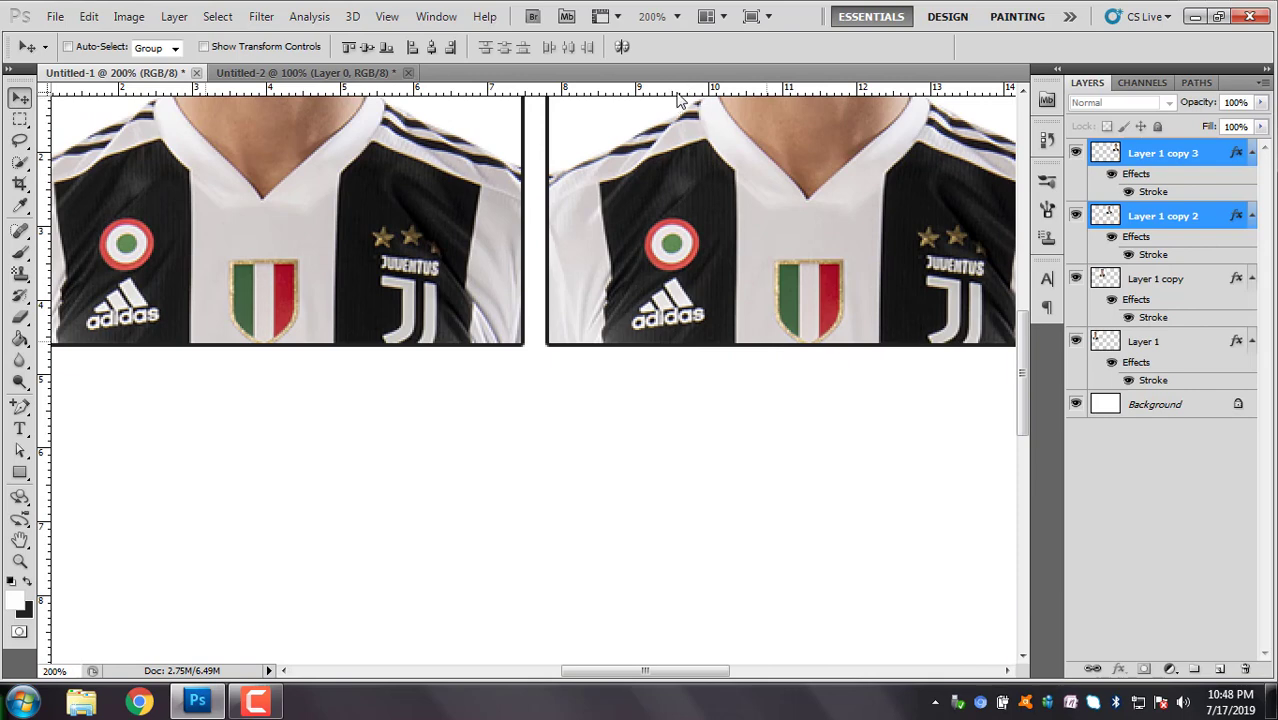
pyautogui.moveTo(677, 93); pyautogui.dragTo(603, 350)
pyautogui.hotkey('ctrl', '-')
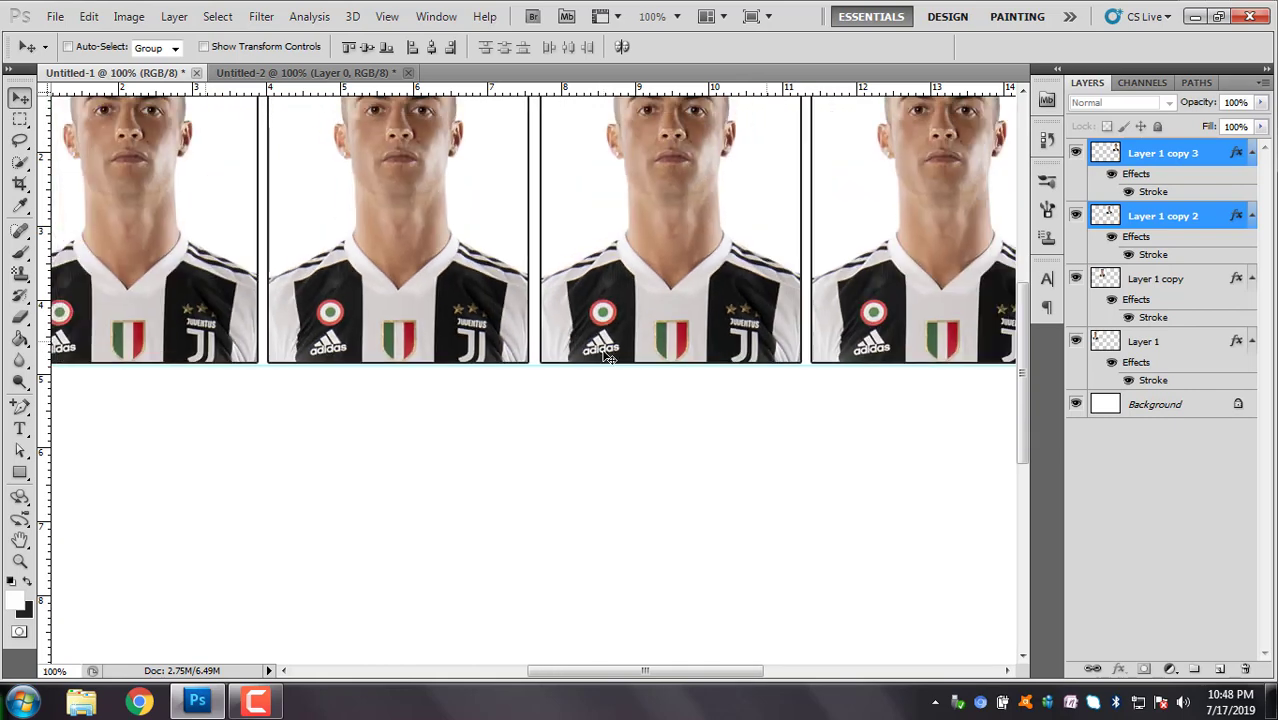
pyautogui.hotkey('ctrl', '-')
pyautogui.hotkey('ctrl', '-')
pyautogui.hotkey('ctrl', '+')
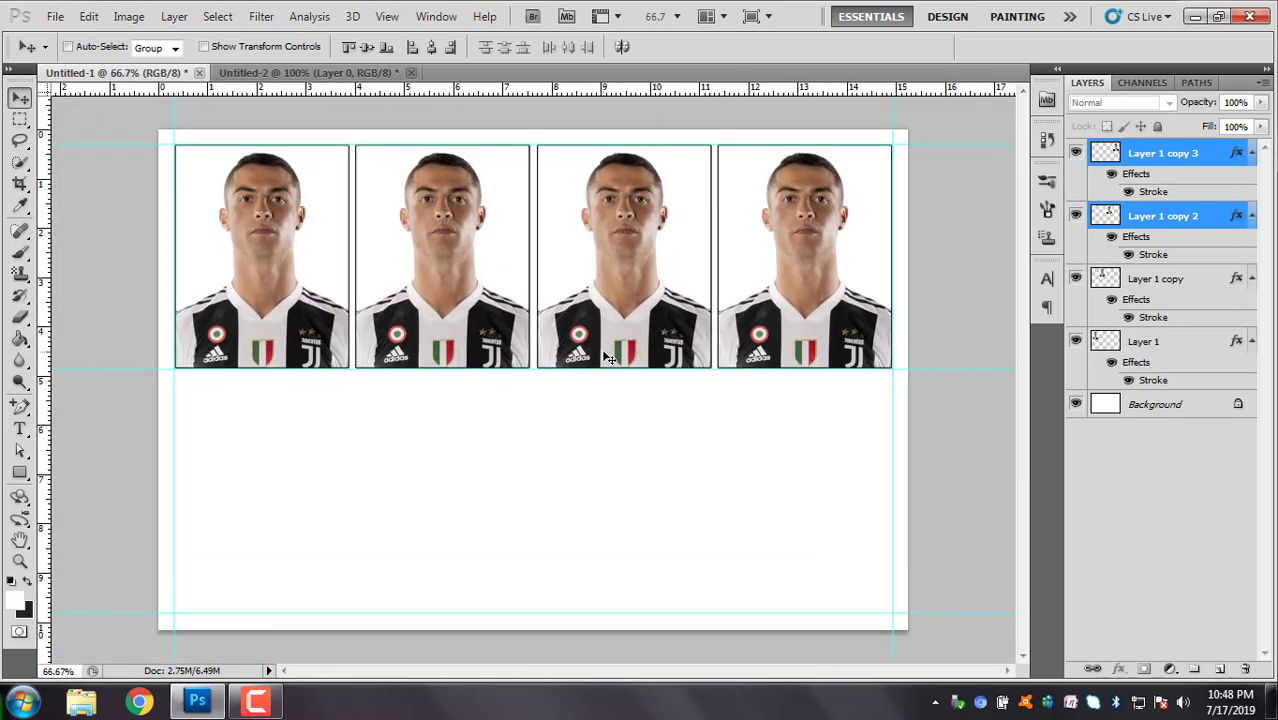
# Create a layer group named 'top' and move Layer 1 through Layer 1 copy 3 into it.
pyautogui.click(1203, 666)
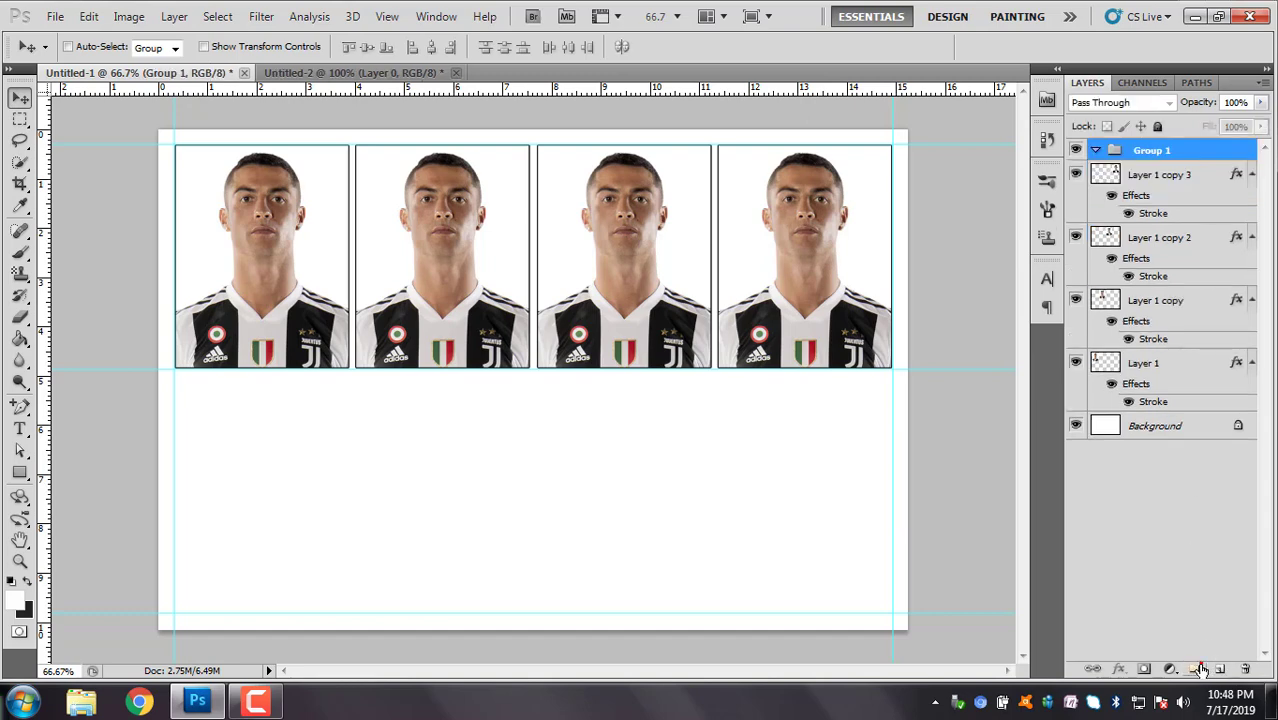
pyautogui.doubleClick(1155, 150)
pyautogui.write('top')
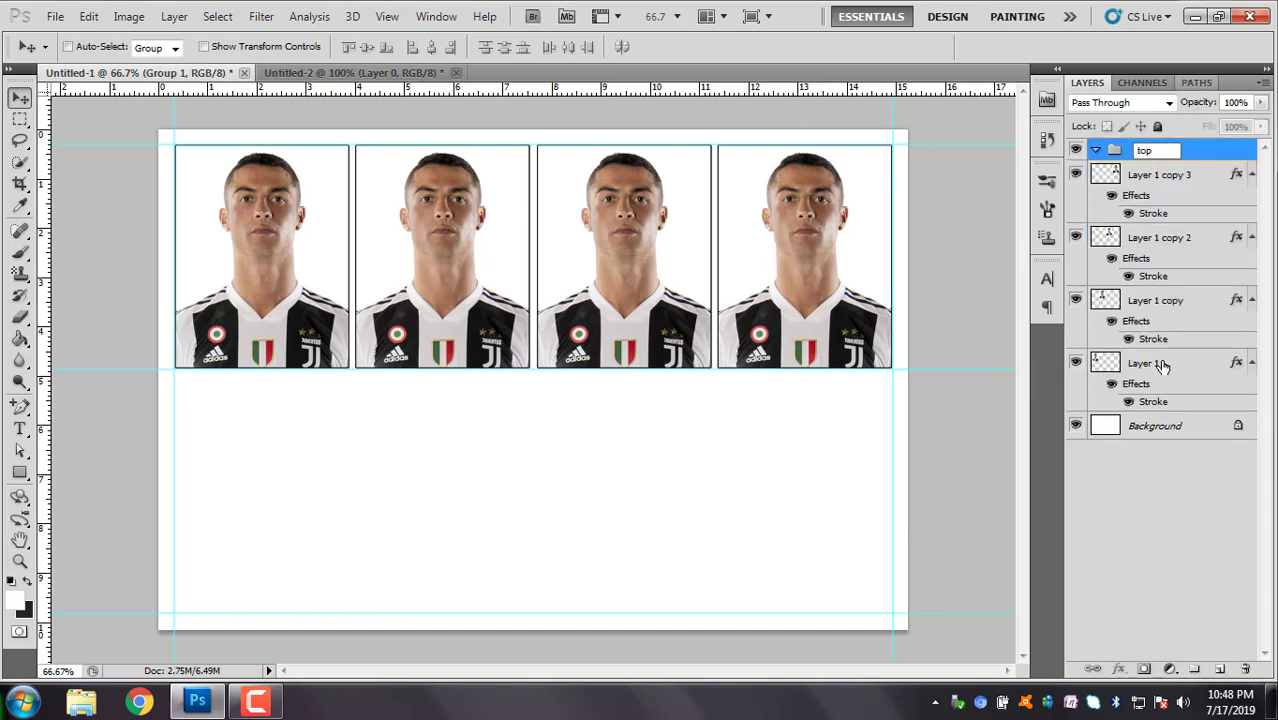
pyautogui.press('Return')
pyautogui.click(1185, 175)
pyautogui.keyDown('shift'); pyautogui.click(1166, 366); pyautogui.keyUp('shift')
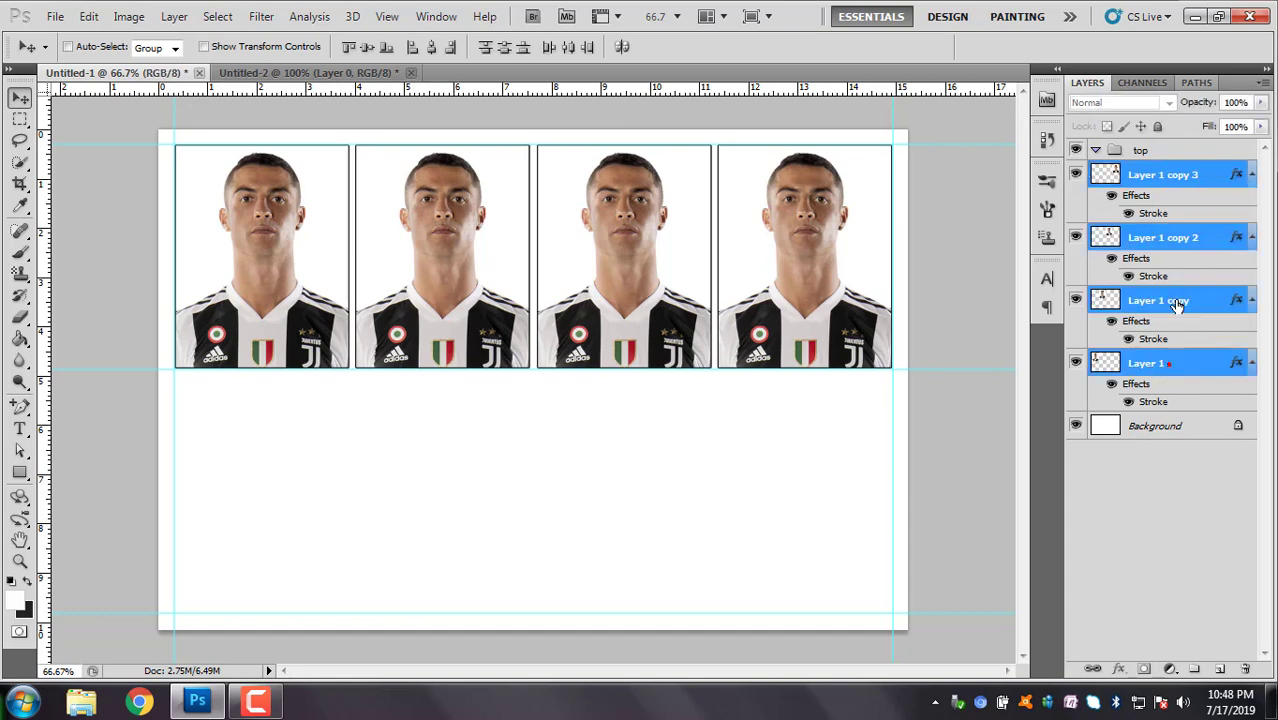
pyautogui.moveTo(1178, 305); pyautogui.dragTo(1140, 152)
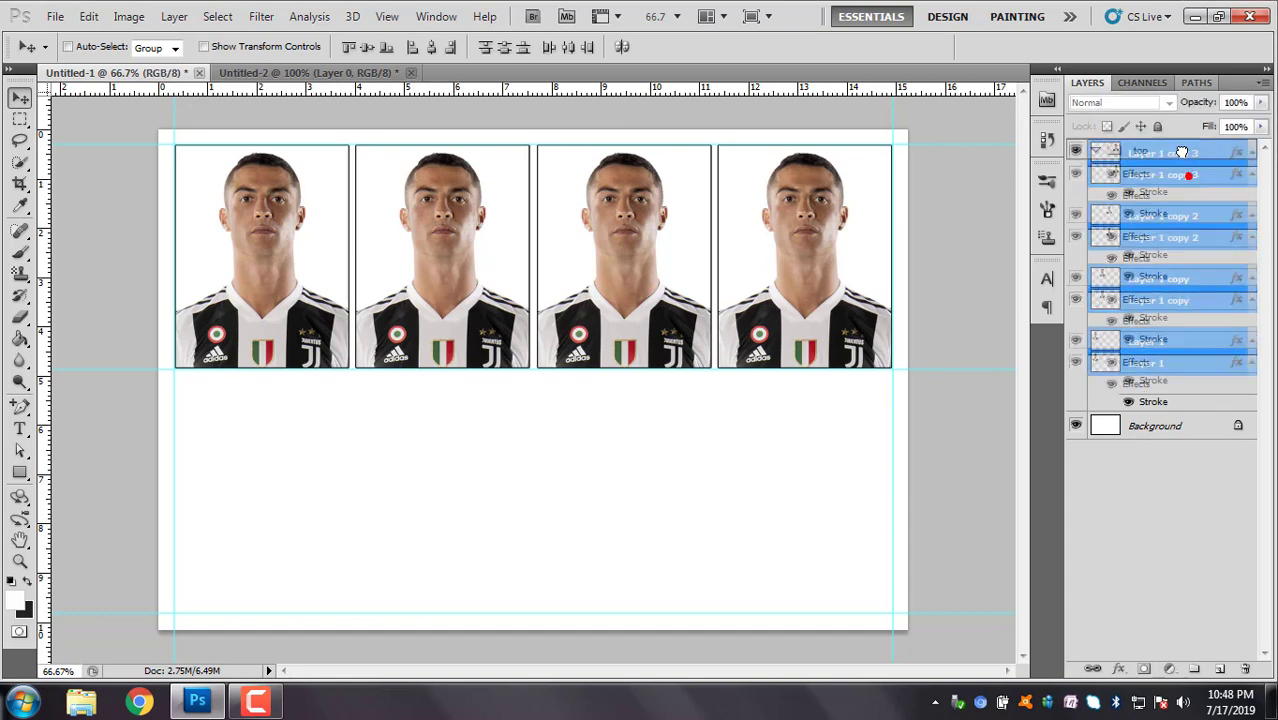
# Collapse the top group, toggle its visibility to check the row, and open its context menu.
pyautogui.click(1095, 150)
pyautogui.click(1076, 150)
pyautogui.click(1076, 150)
pyautogui.click(1077, 152)
pyautogui.click(1078, 155)
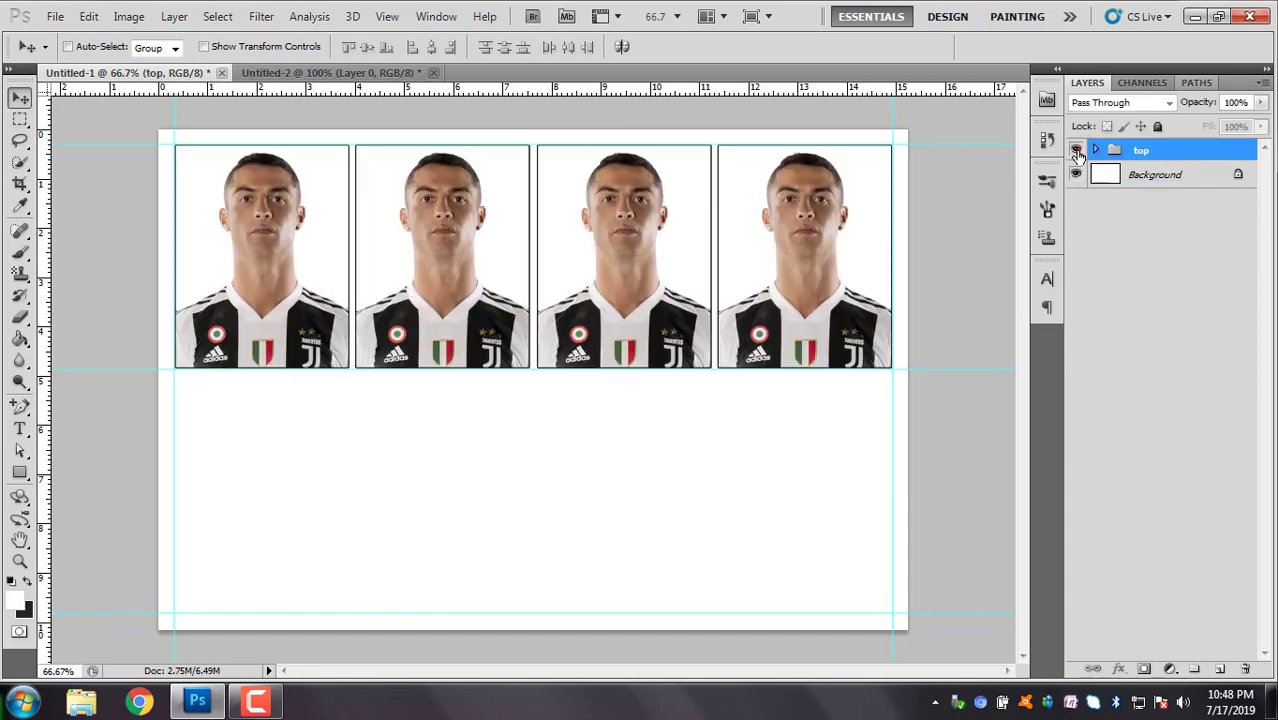
pyautogui.rightClick(1176, 152)
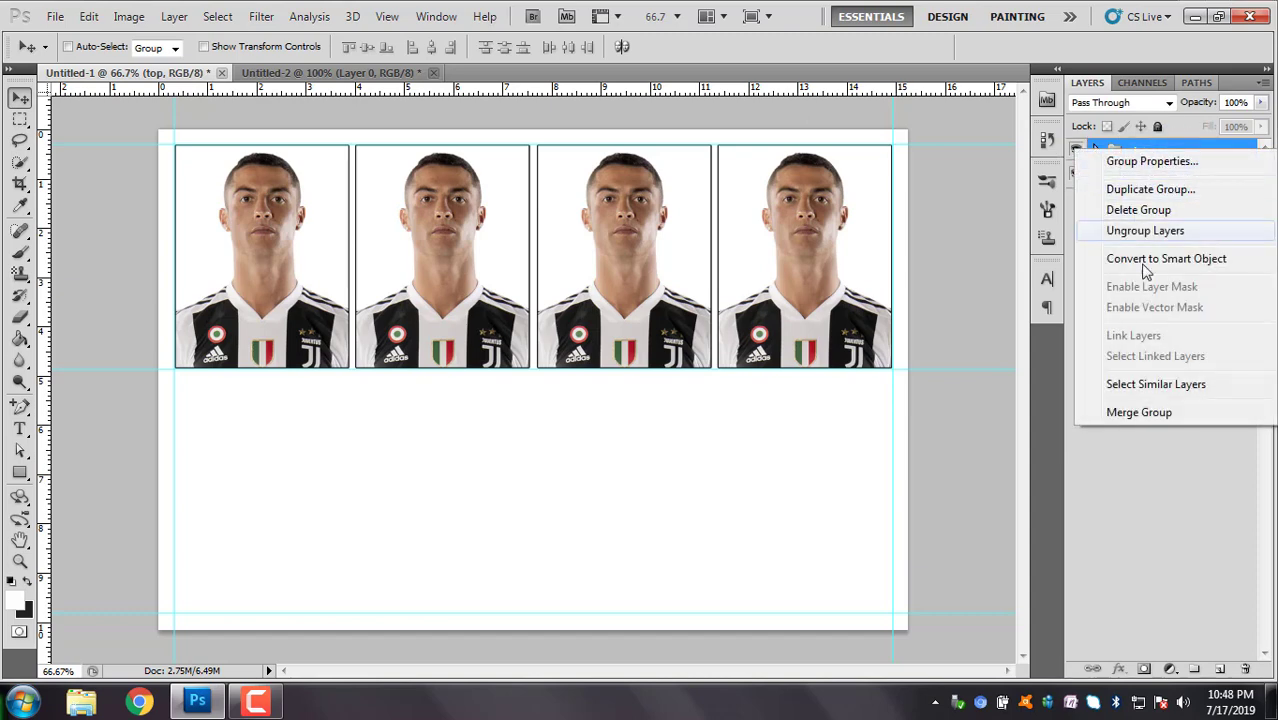
pyautogui.press('Escape')
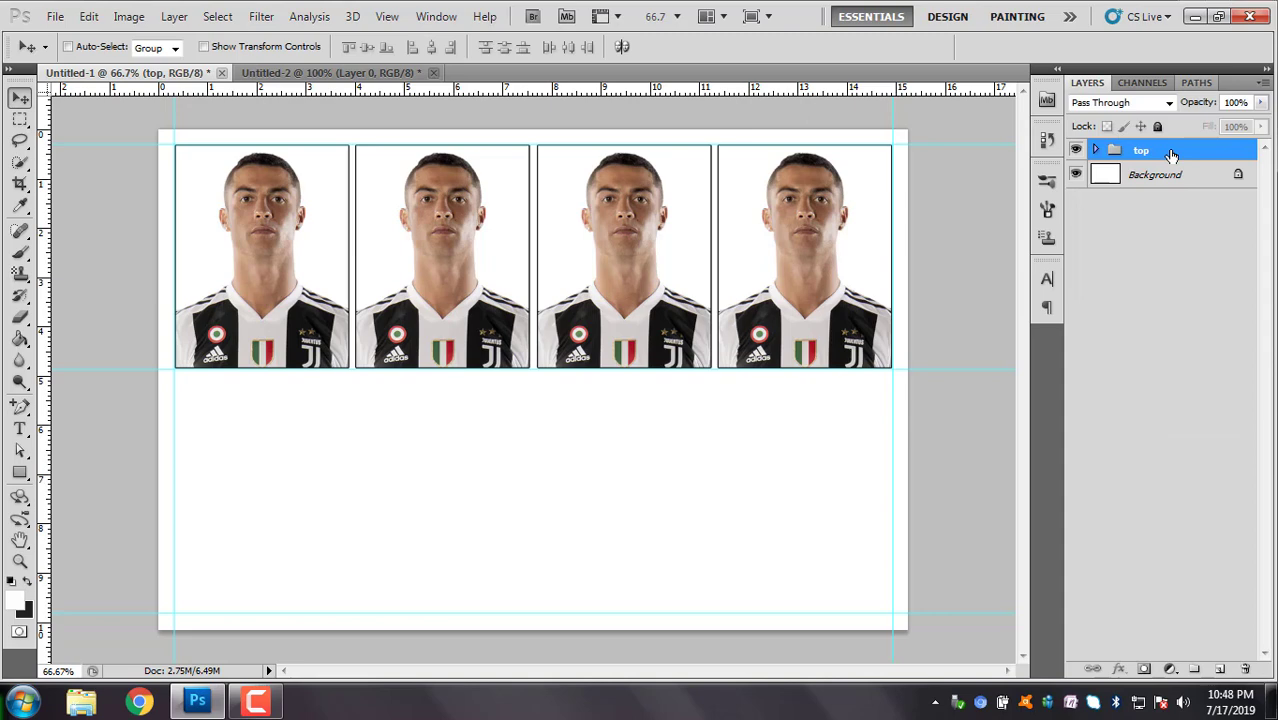
pyautogui.rightClick(1171, 155)
# Duplicate the top group and name the copy 'bottom'.
pyautogui.click(1171, 191)
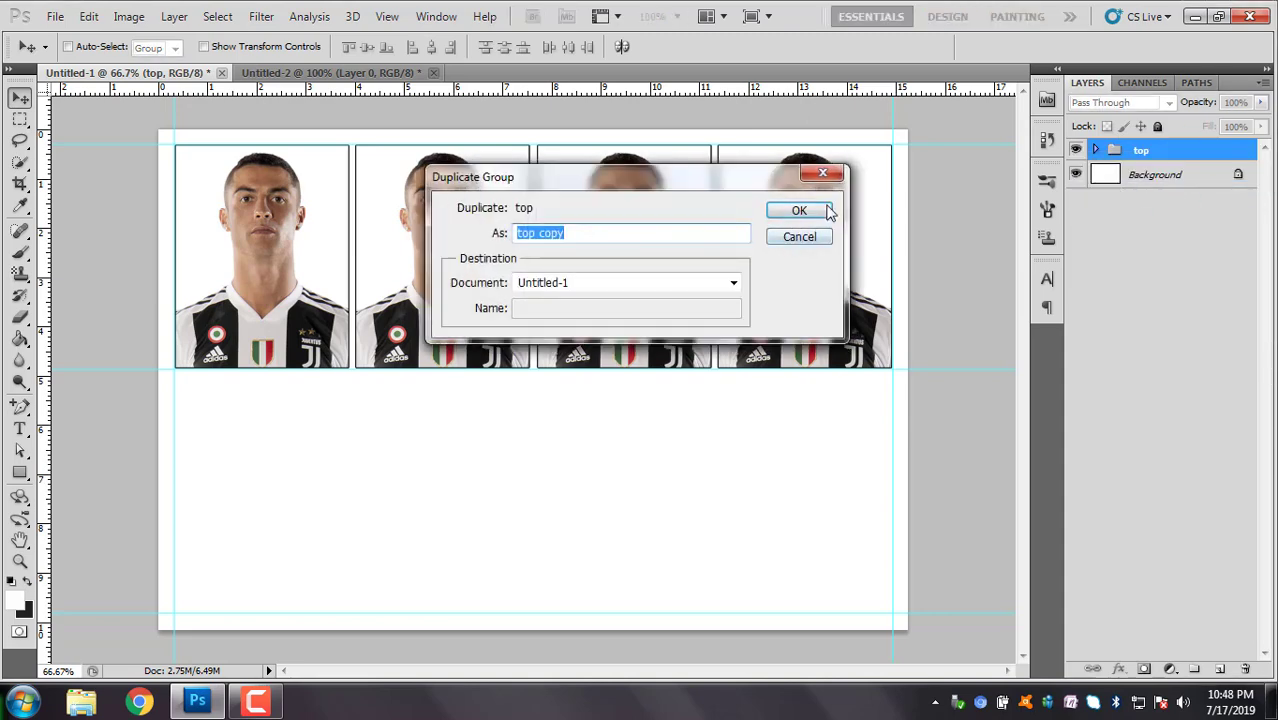
pyautogui.click(805, 211)
pyautogui.doubleClick(1157, 150)
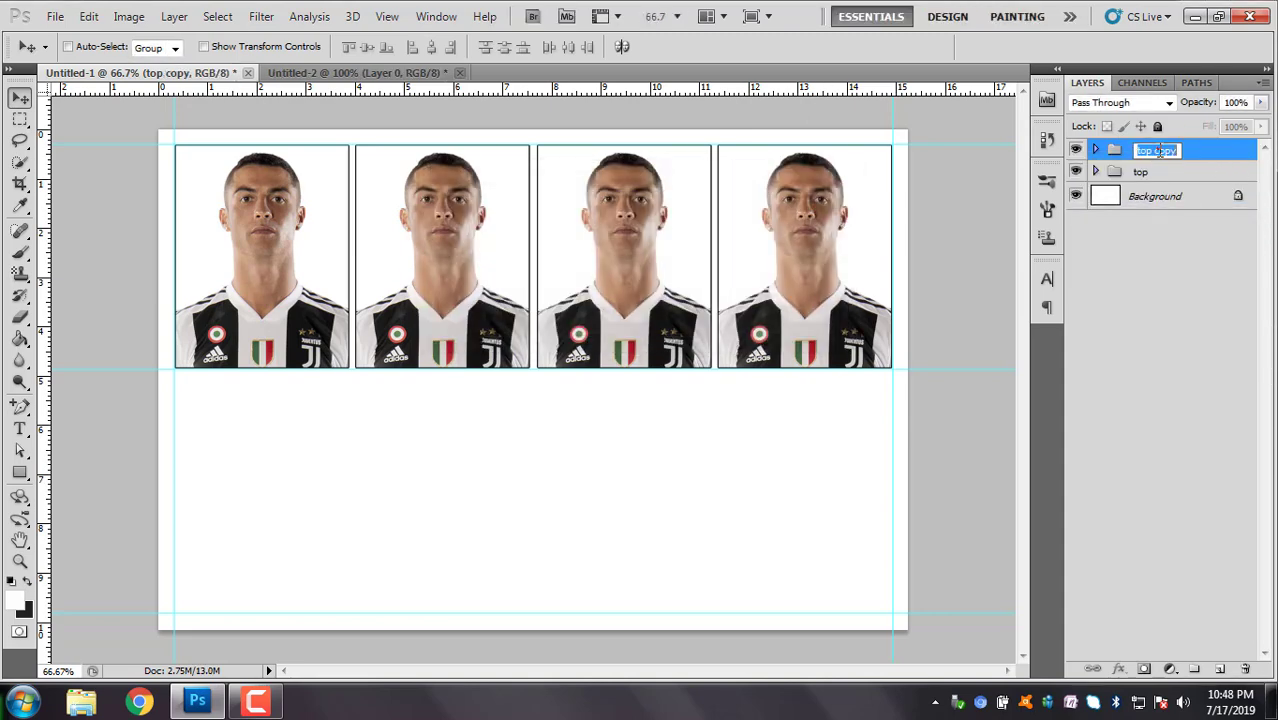
pyautogui.write('bottom')
pyautogui.press('Return')
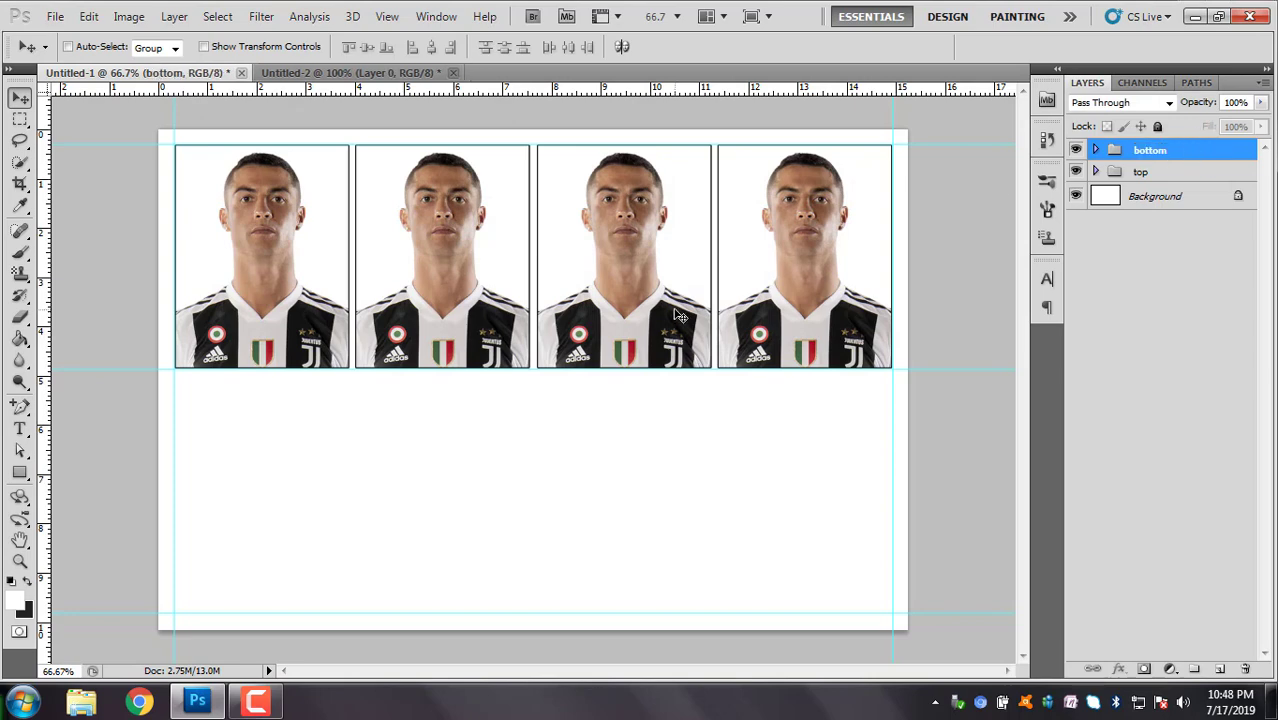
# Shift the bottom group down so its four photos sit below the top row.
pyautogui.hotkey('shift', 'Down')
pyautogui.hotkey('shift', 'Down')
pyautogui.hotkey('shift', 'Down')
pyautogui.hotkey('shift', 'Down')
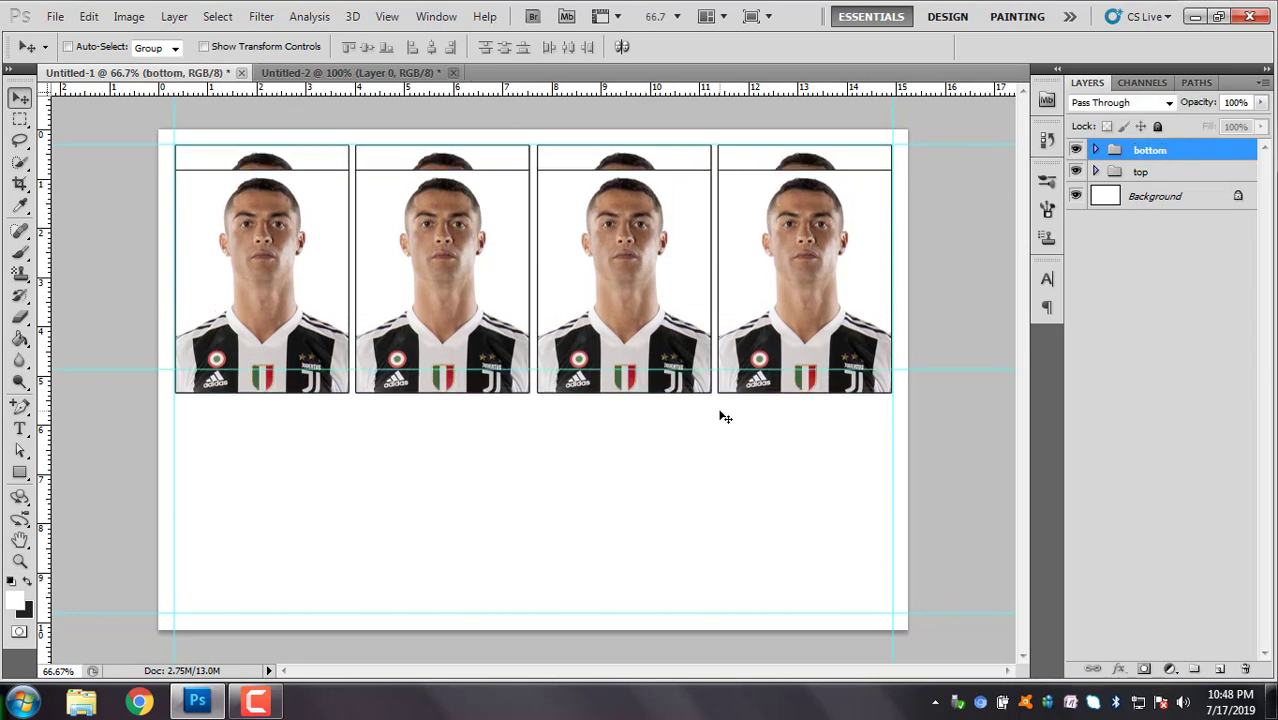
pyautogui.hotkey('shift', 'Down')
pyautogui.hotkey('shift', 'Down')
pyautogui.hotkey('shift', 'Down')
pyautogui.hotkey('shift', 'Down')
pyautogui.hotkey('shift', 'Down')
pyautogui.hotkey('shift', 'Down')
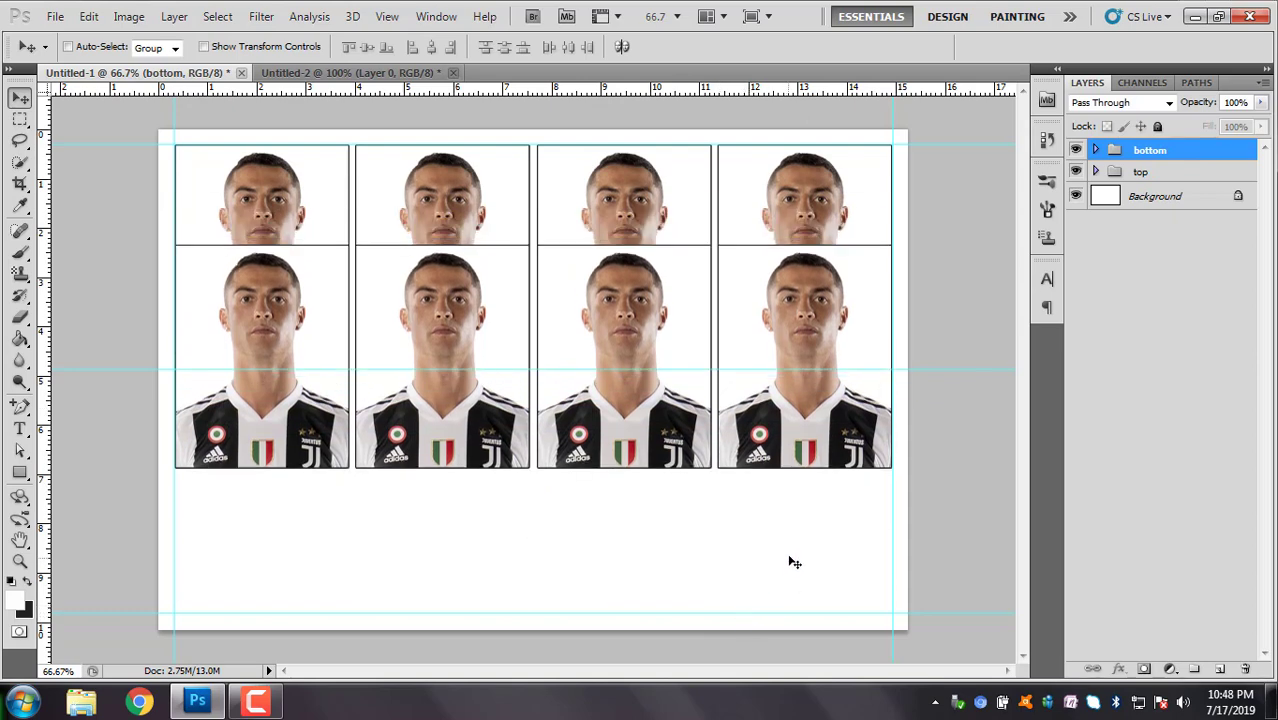
pyautogui.hotkey('shift', 'Down')
pyautogui.hotkey('shift', 'Down')
pyautogui.hotkey('shift', 'Down')
pyautogui.hotkey('shift', 'Down')
pyautogui.hotkey('shift', 'Down')
pyautogui.hotkey('shift', 'Down')
pyautogui.hotkey('shift', 'Down')
pyautogui.hotkey('shift', 'Down')
pyautogui.hotkey('shift', 'Down')
pyautogui.hotkey('shift', 'Down')
pyautogui.hotkey('shift', 'Down')
pyautogui.hotkey('shift', 'Down')
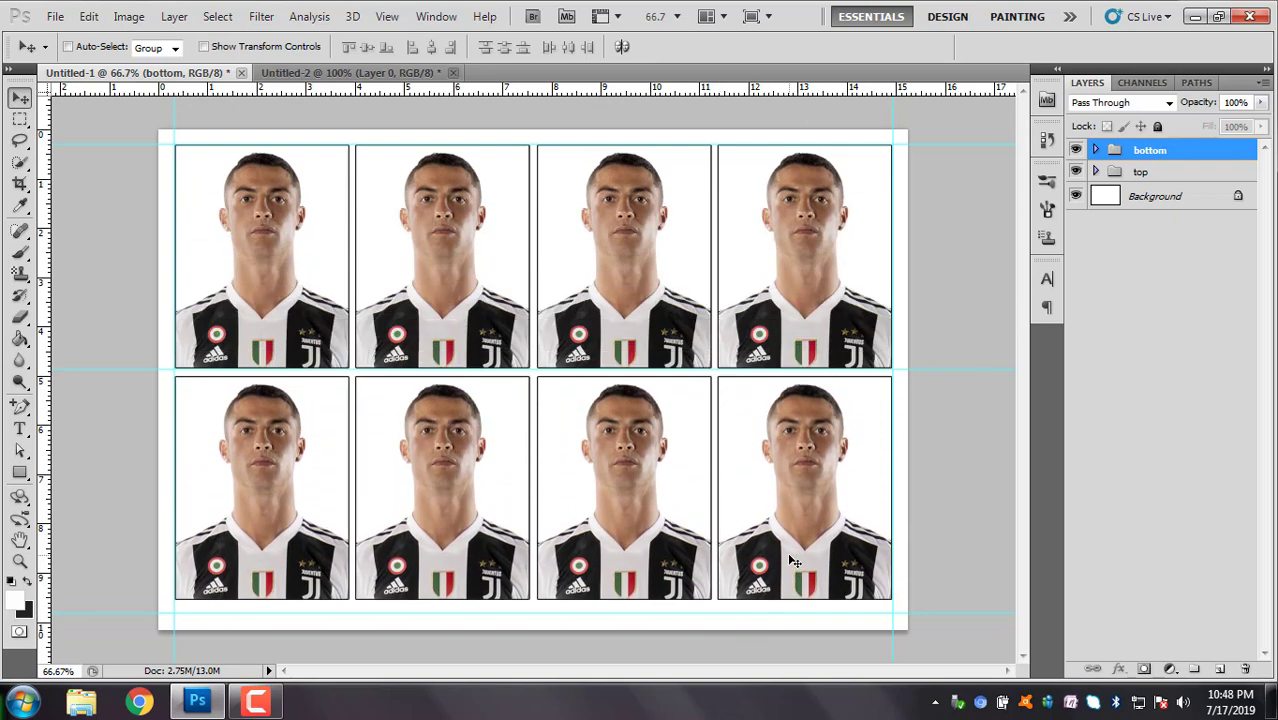
pyautogui.hotkey('shift', 'Down')
pyautogui.hotkey('shift', 'Down')
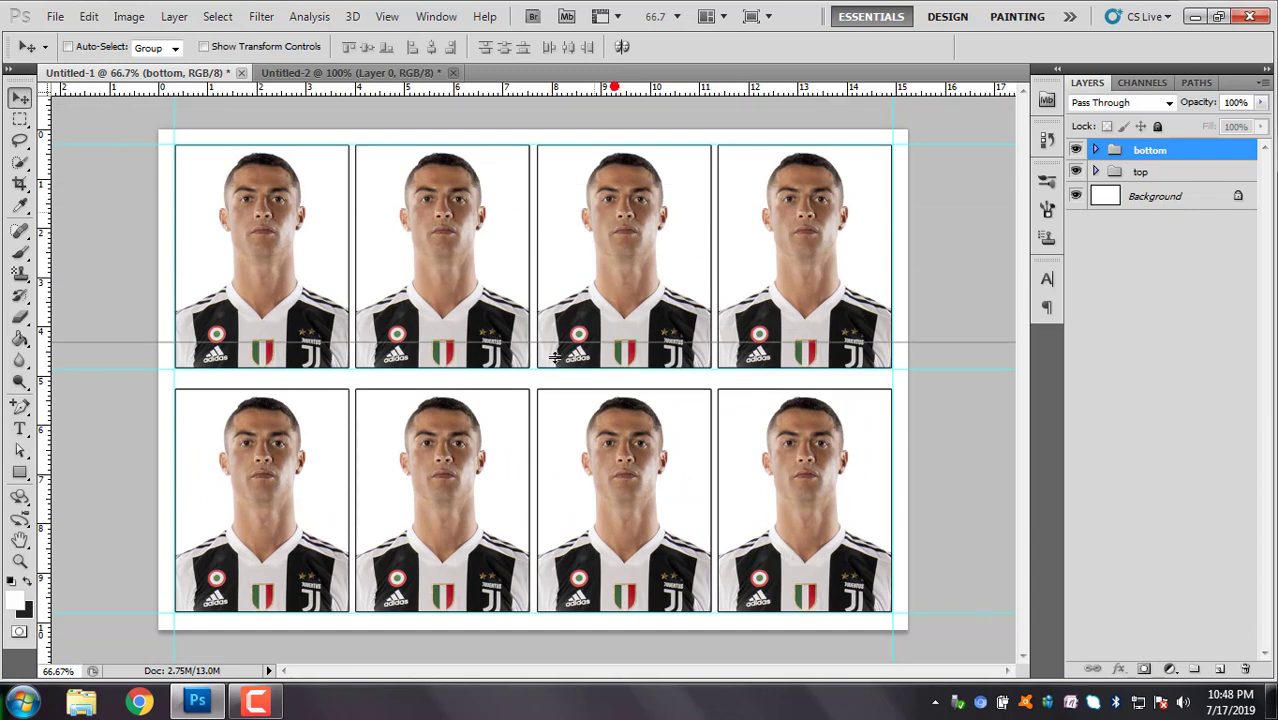
# Place a horizontal guide between the two rows, aligned with the bottom row's top border.
pyautogui.moveTo(615, 89); pyautogui.dragTo(549, 381)
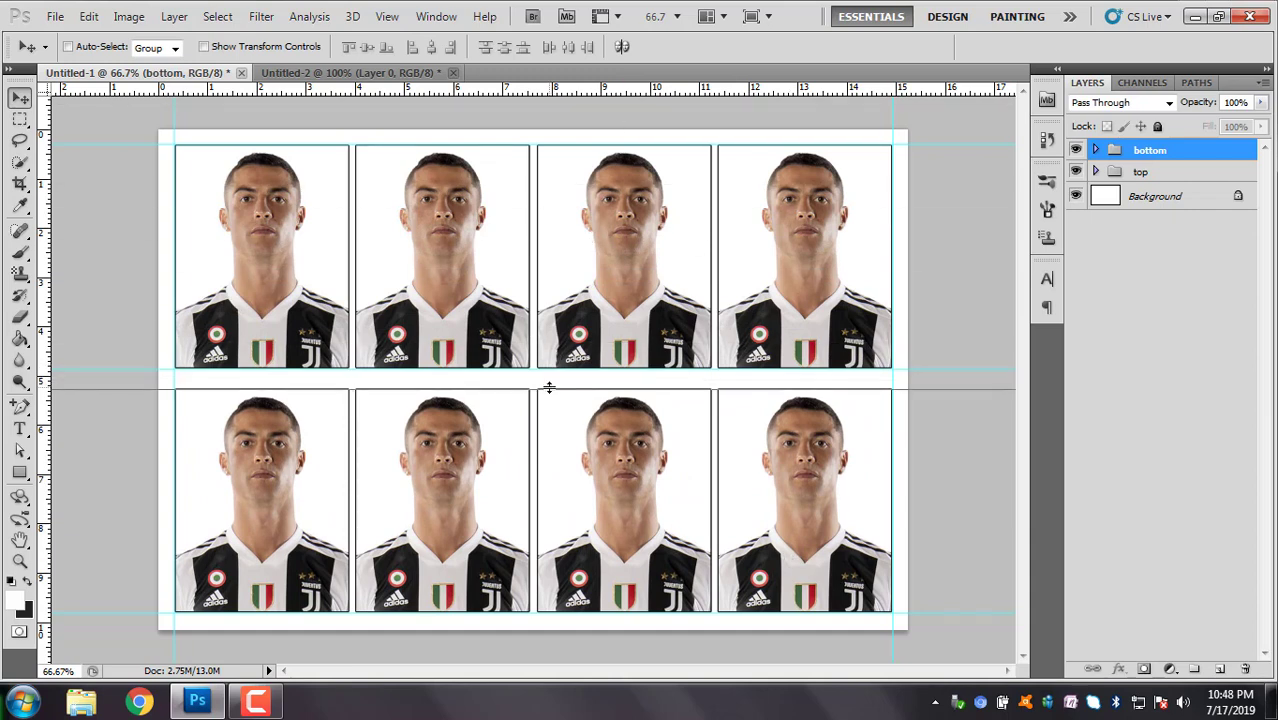
pyautogui.hotkey('ctrl', '+')
pyautogui.hotkey('ctrl', '+')
pyautogui.hotkey('ctrl', '+')
pyautogui.hotkey('ctrl', '+')
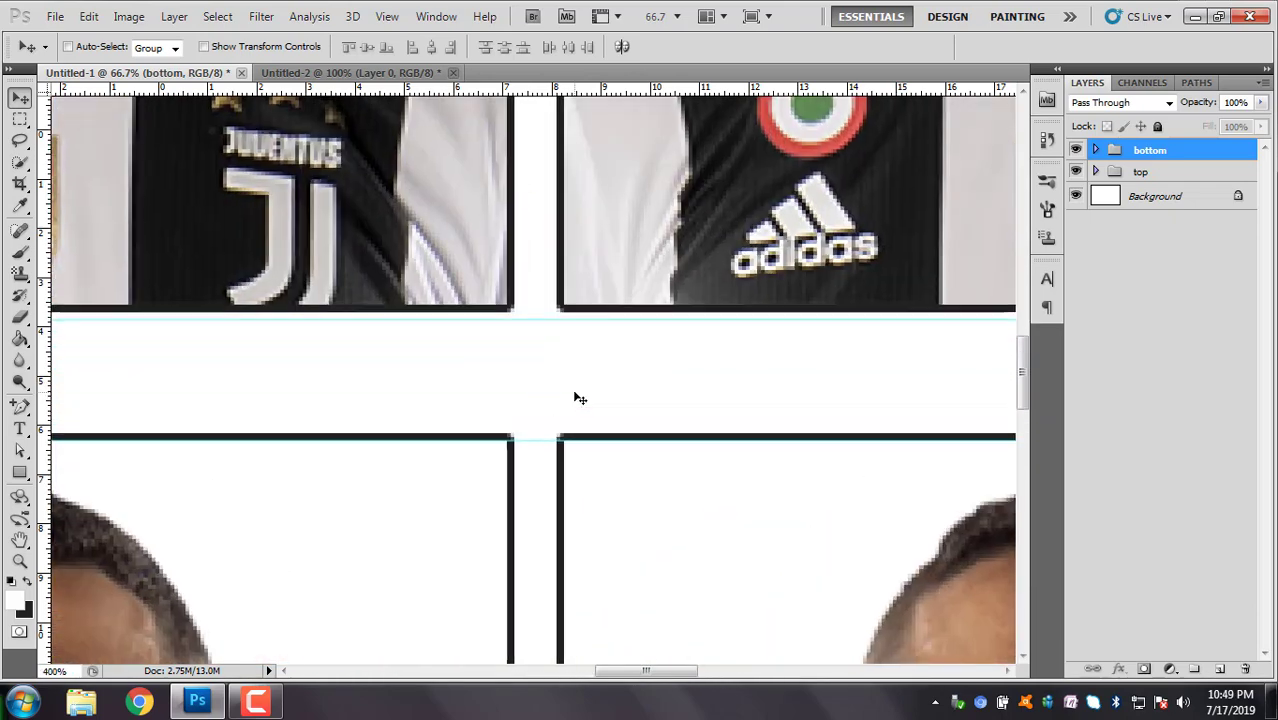
pyautogui.hotkey('ctrl', '+')
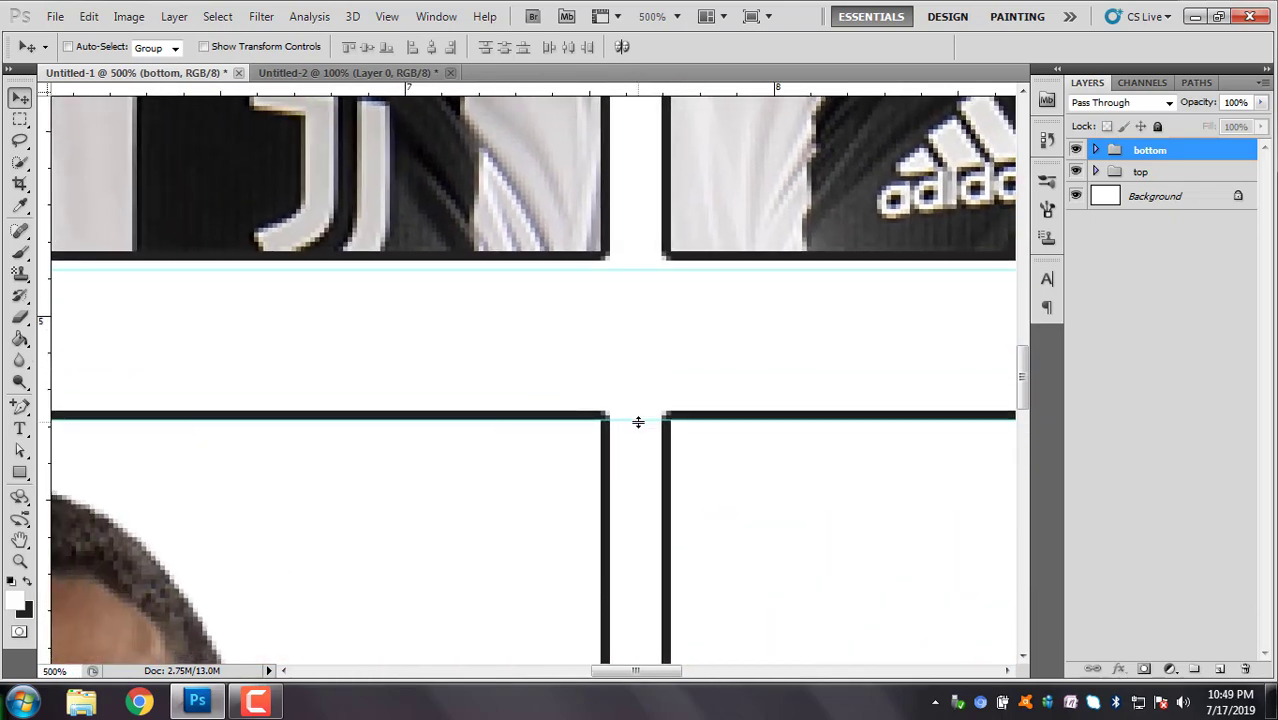
pyautogui.moveTo(638, 422); pyautogui.dragTo(633, 411)
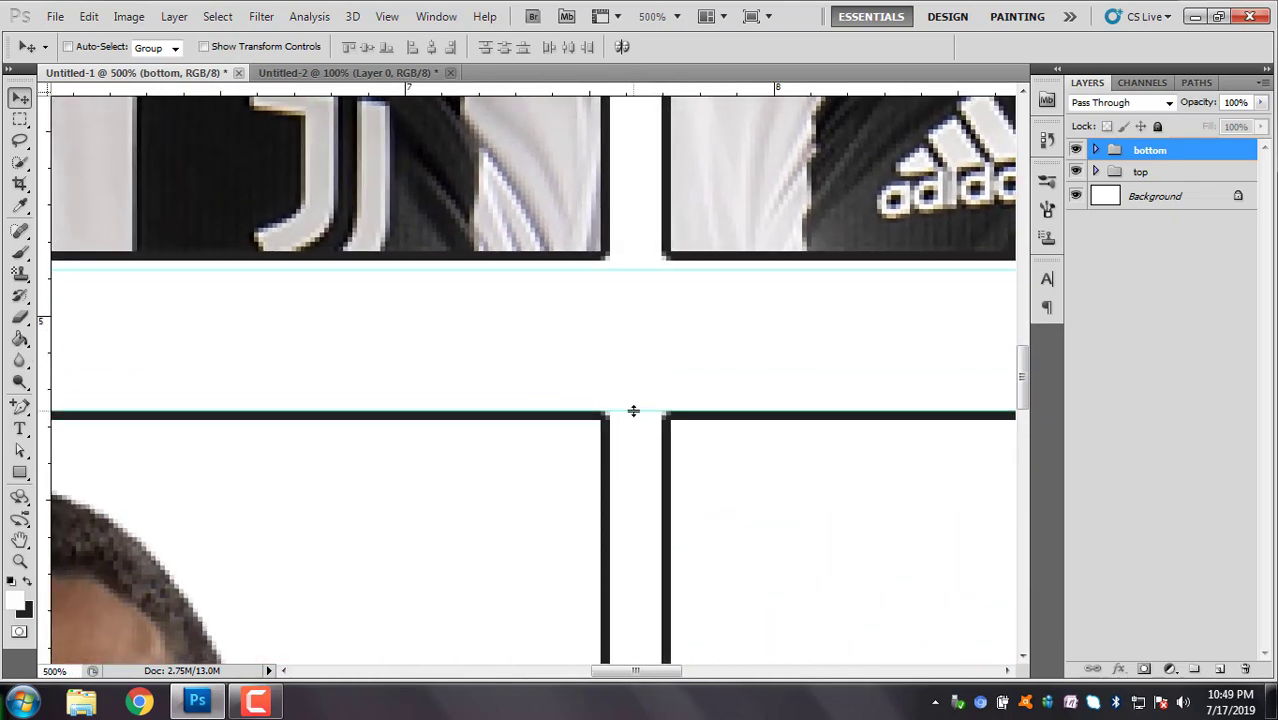
pyautogui.hotkey('ctrl', '-')
pyautogui.hotkey('ctrl', '-')
pyautogui.hotkey('ctrl', '-')
pyautogui.hotkey('ctrl', '-')
pyautogui.hotkey('ctrl', '-')
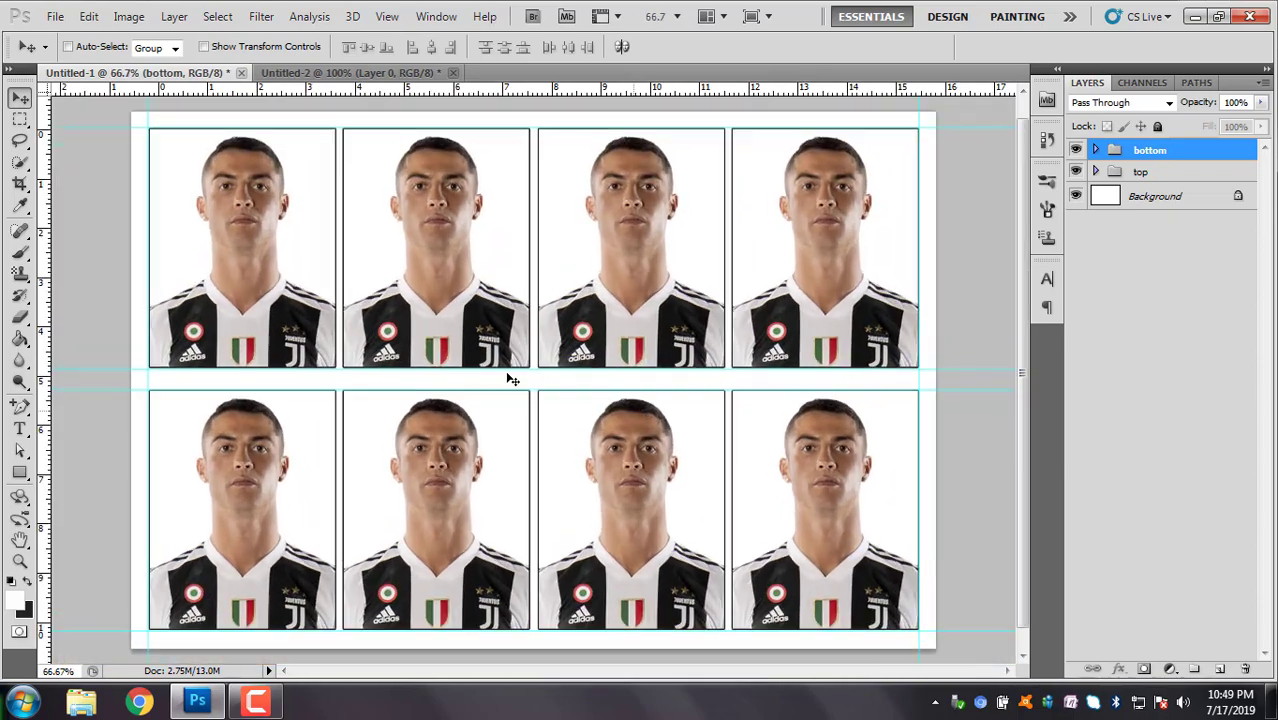
pyautogui.hotkey('ctrl', '+')
pyautogui.hotkey('ctrl', '+')
pyautogui.hotkey('ctrl', '+')
pyautogui.hotkey('ctrl', '+')
pyautogui.moveTo(585, 380); pyautogui.dragTo(400, 378)
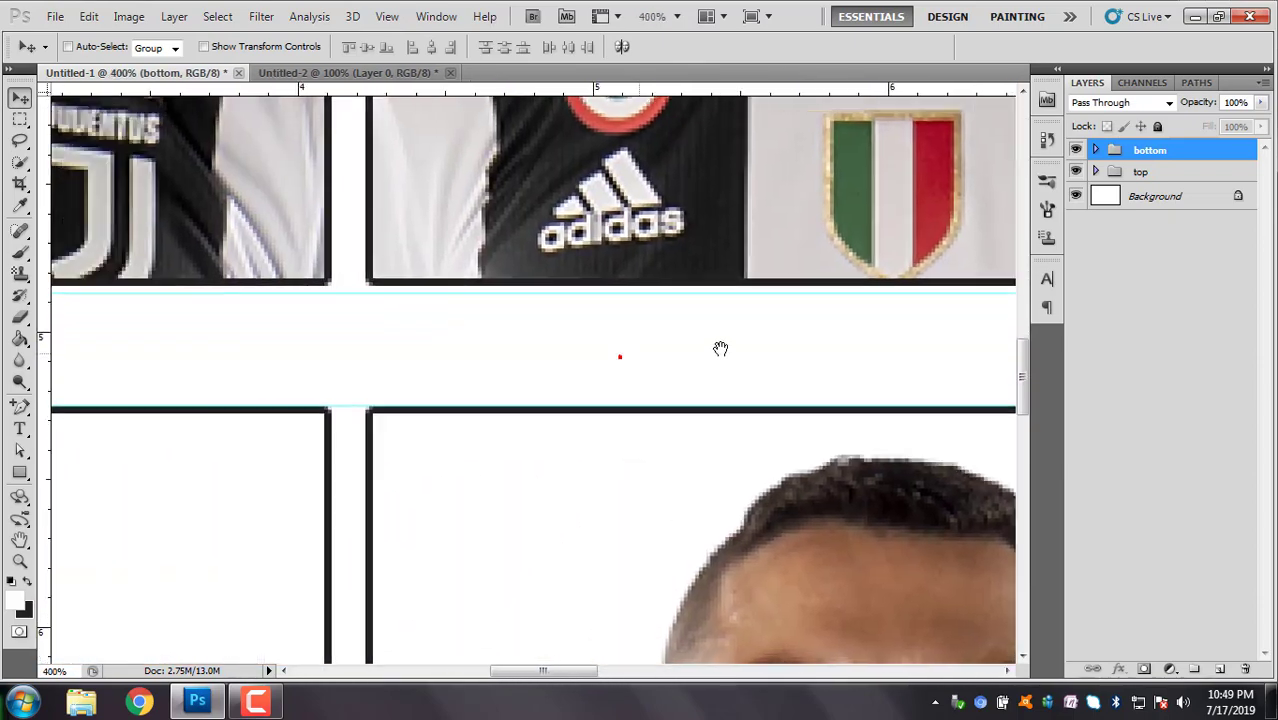
pyautogui.moveTo(720, 348); pyautogui.dragTo(790, 297)
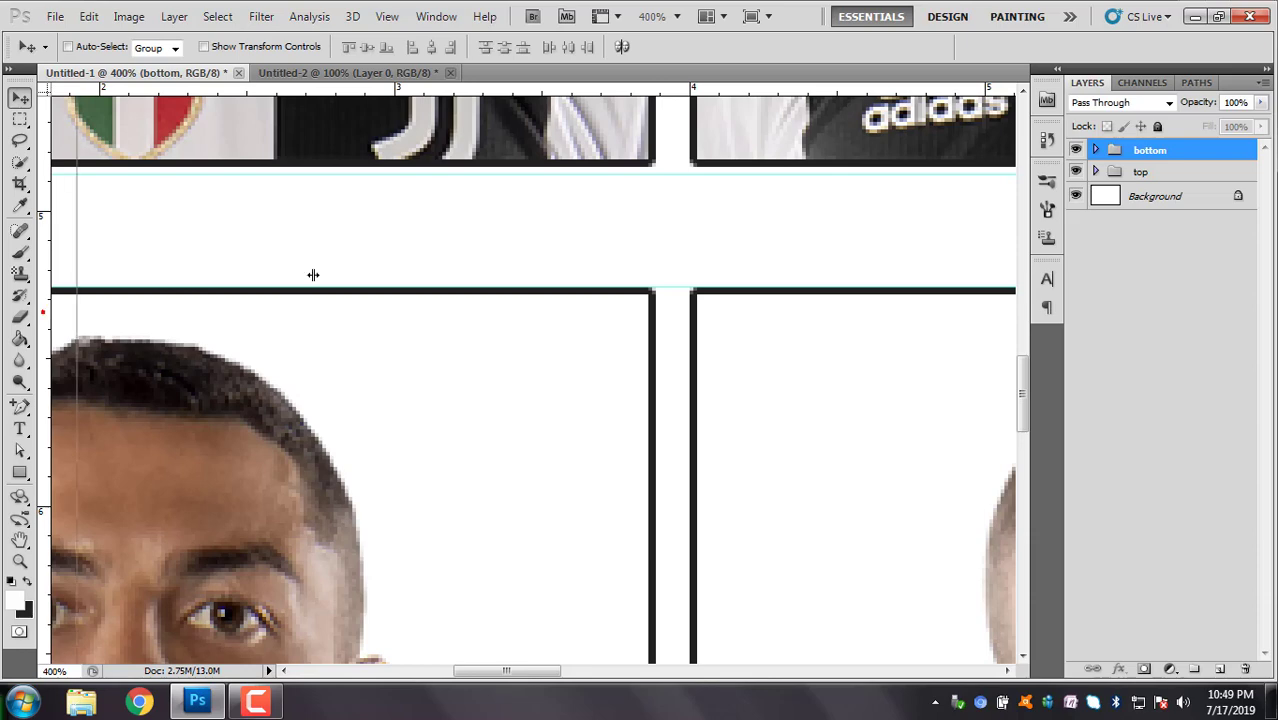
# Add vertical guides at the edges of the first gap between photo columns.
pyautogui.moveTo(313, 275); pyautogui.dragTo(656, 229)
pyautogui.moveTo(45, 290); pyautogui.dragTo(690, 191)
pyautogui.moveTo(328, 357)
pyautogui.mouseDown()
pyautogui.moveTo(382, 345)
pyautogui.moveTo(287, 343)
pyautogui.mouseUp()
pyautogui.moveTo(45, 295); pyautogui.dragTo(606, 208)
pyautogui.moveTo(44, 200); pyautogui.dragTo(643, 166)
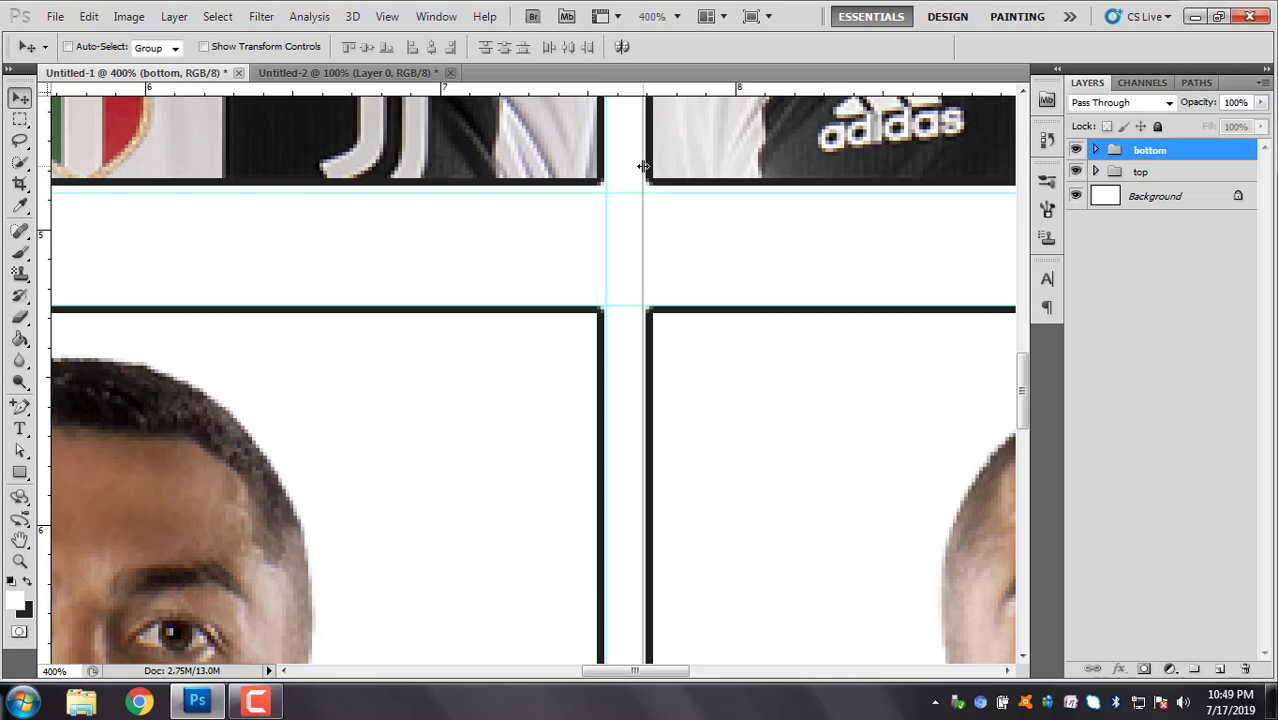
pyautogui.moveTo(643, 166); pyautogui.dragTo(644, 166)
# Add a pair of vertical guides at the next gap between photos.
pyautogui.moveTo(300, 290)
pyautogui.mouseDown()
pyautogui.moveTo(448, 291)
pyautogui.moveTo(216, 295)
pyautogui.mouseUp()
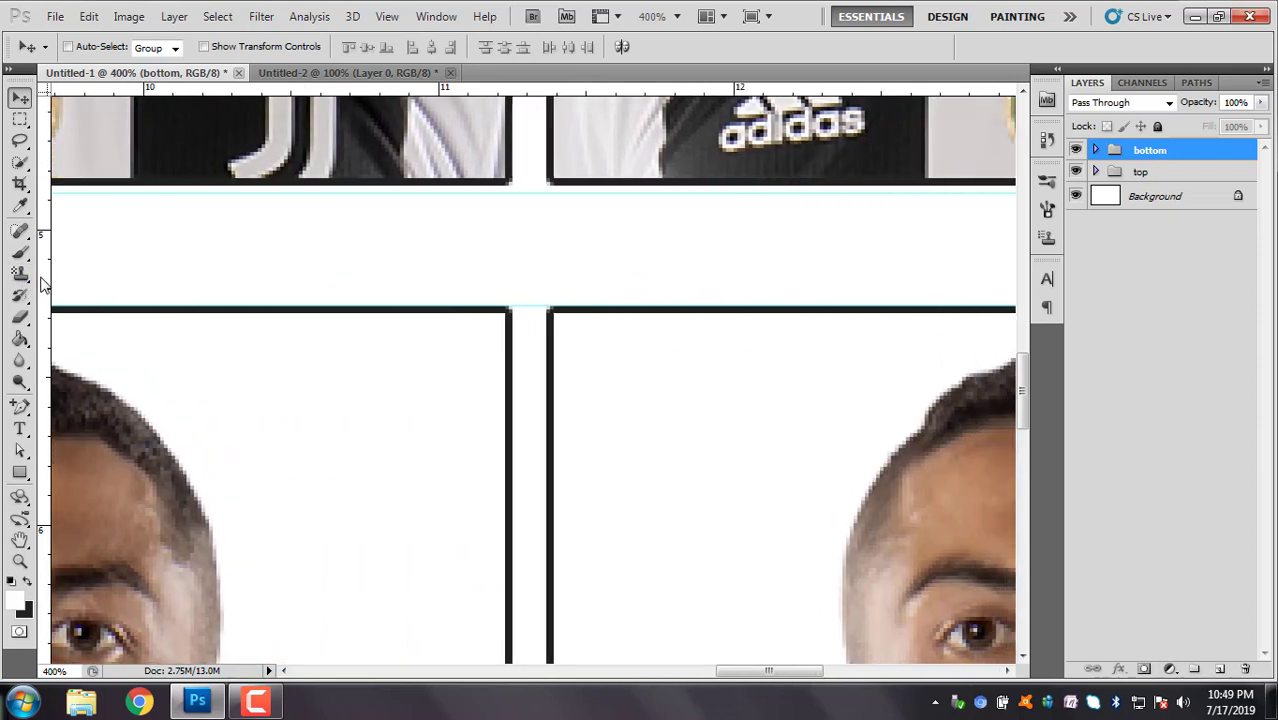
pyautogui.moveTo(50, 273)
pyautogui.mouseDown()
pyautogui.moveTo(525, 217)
pyautogui.moveTo(513, 211)
pyautogui.mouseUp()
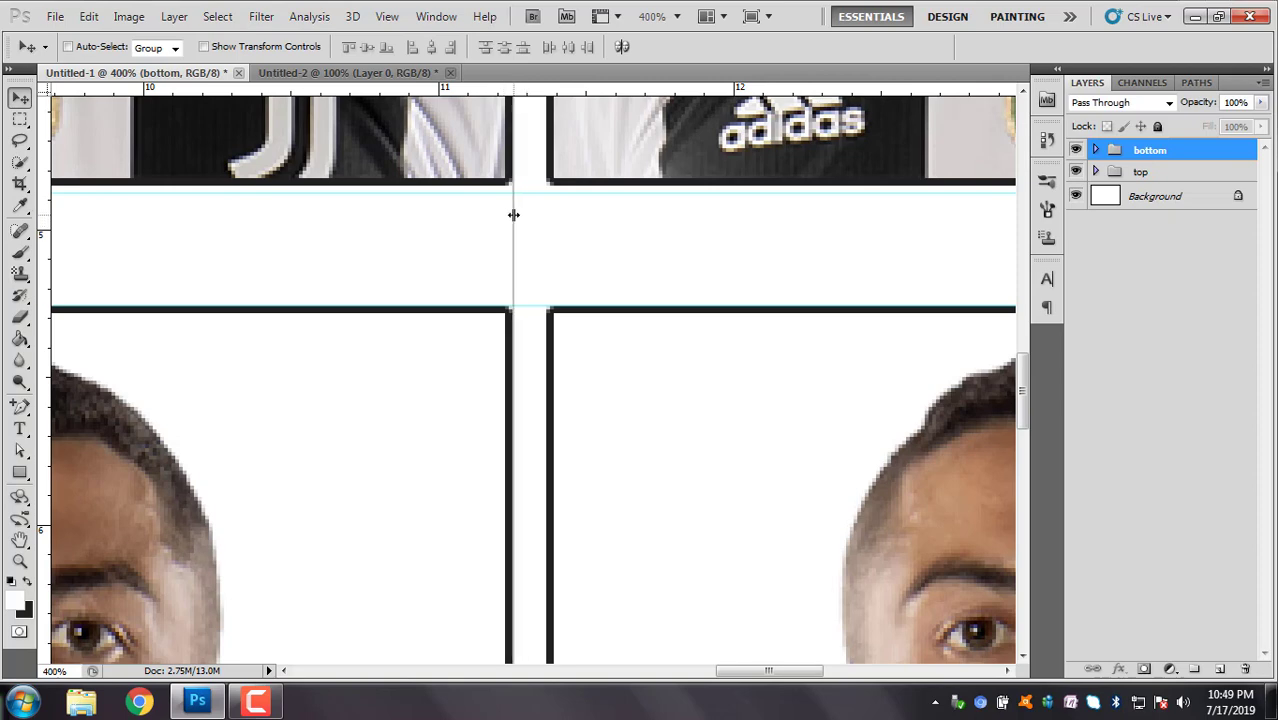
pyautogui.moveTo(44, 242); pyautogui.dragTo(541, 161)
pyautogui.moveTo(796, 262); pyautogui.dragTo(516, 274)
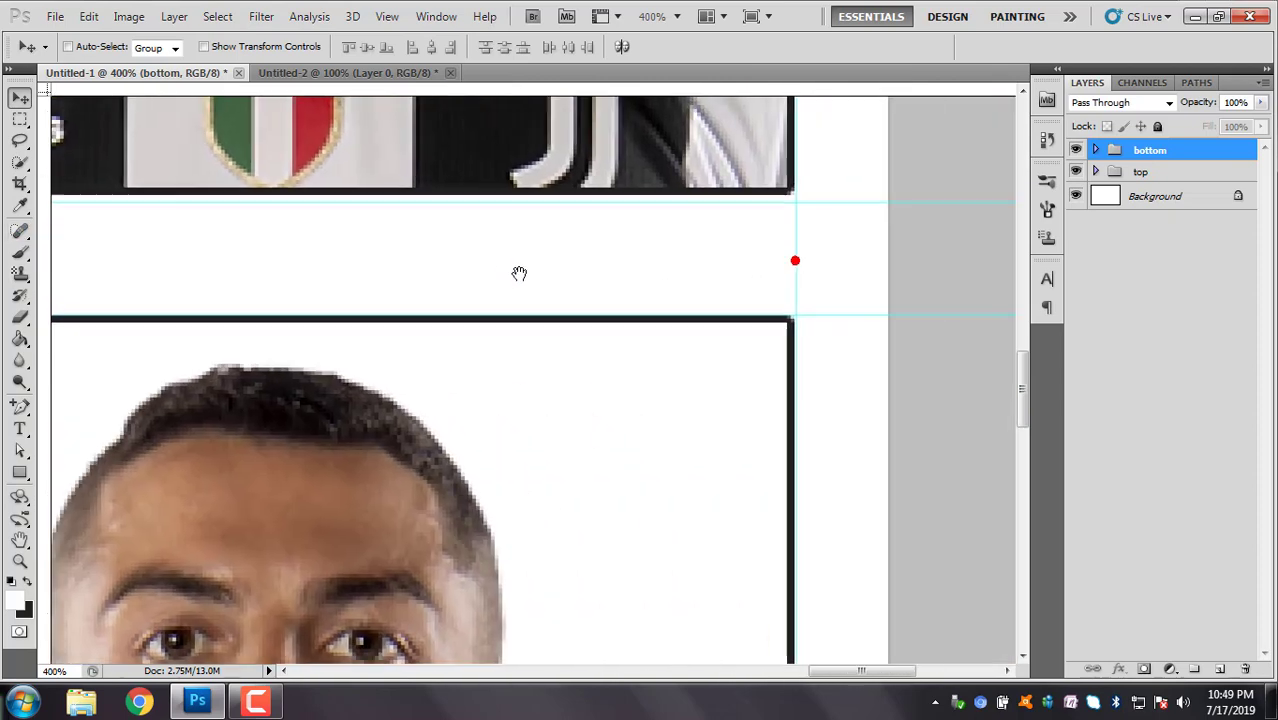
pyautogui.scroll(-2, 276, 294)
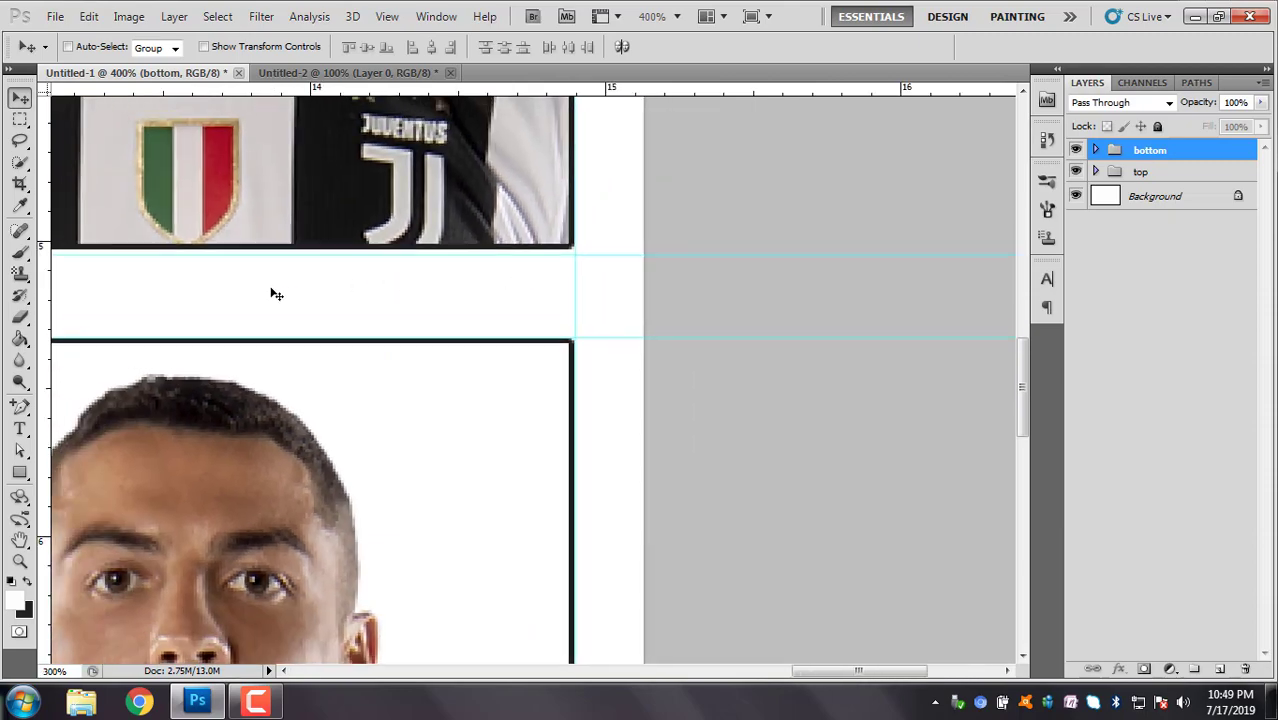
pyautogui.scroll(-2, 276, 294)
pyautogui.scroll(-1, 276, 294)
pyautogui.scroll(1, 608, 327)
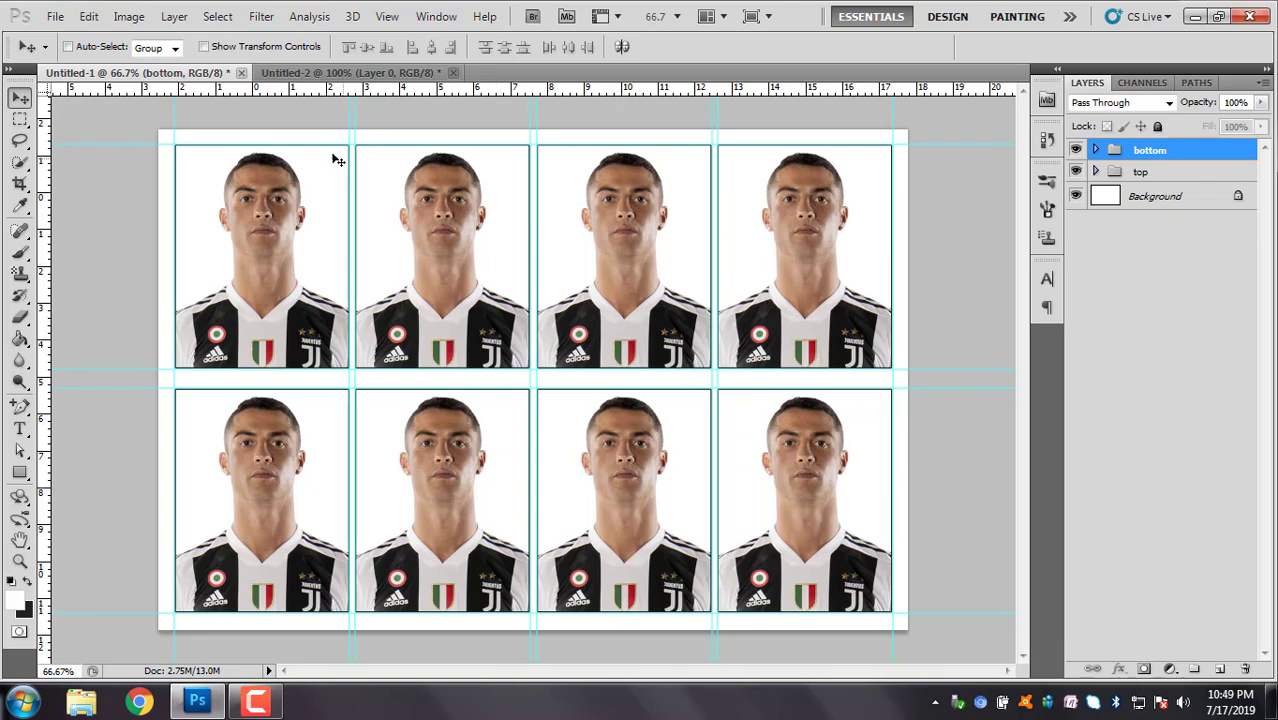
# Save the sheet to the Desktop as ronaldo-passport in JPEG format with default JPEG options.
pyautogui.click(55, 17)
pyautogui.click(112, 297)
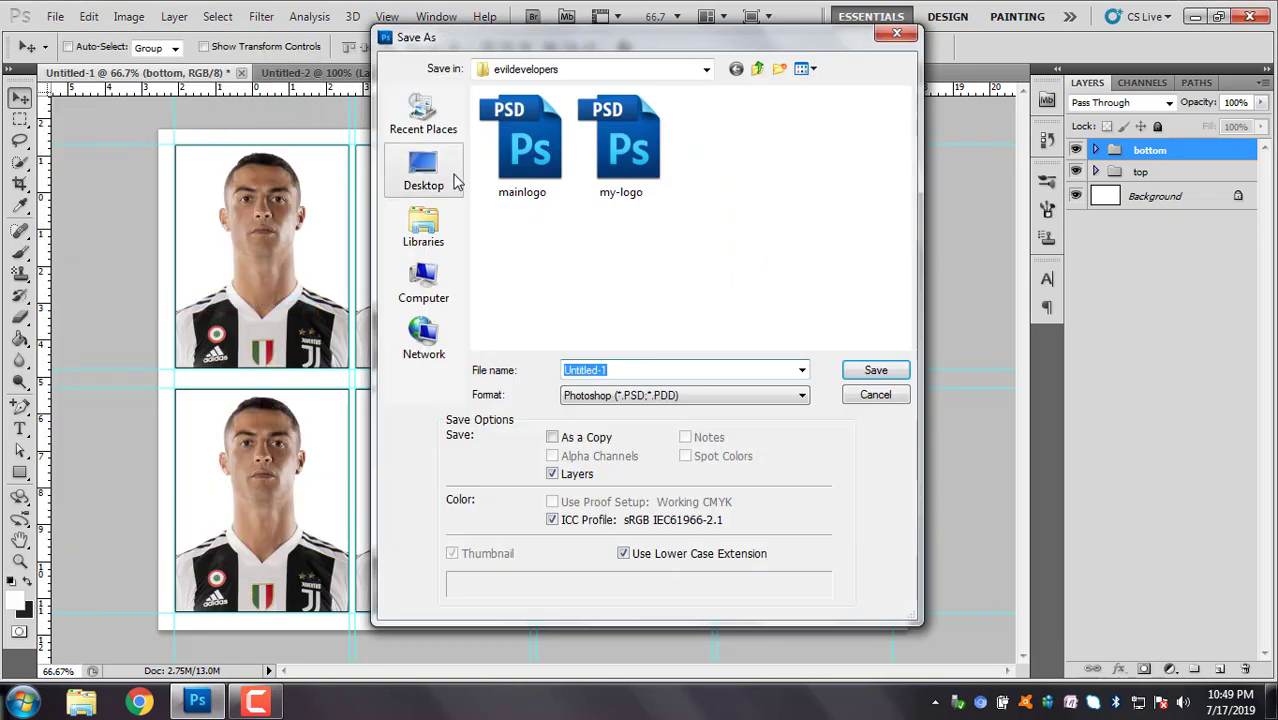
pyautogui.click(424, 170)
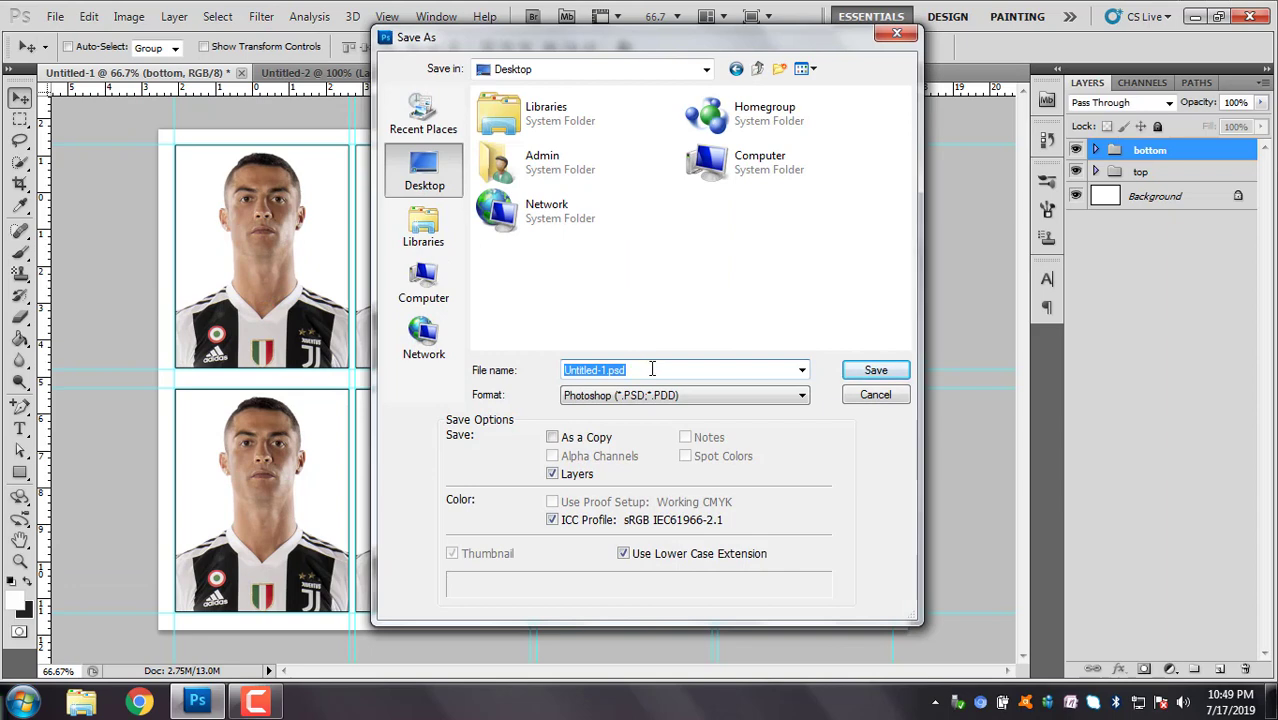
pyautogui.write('ro')
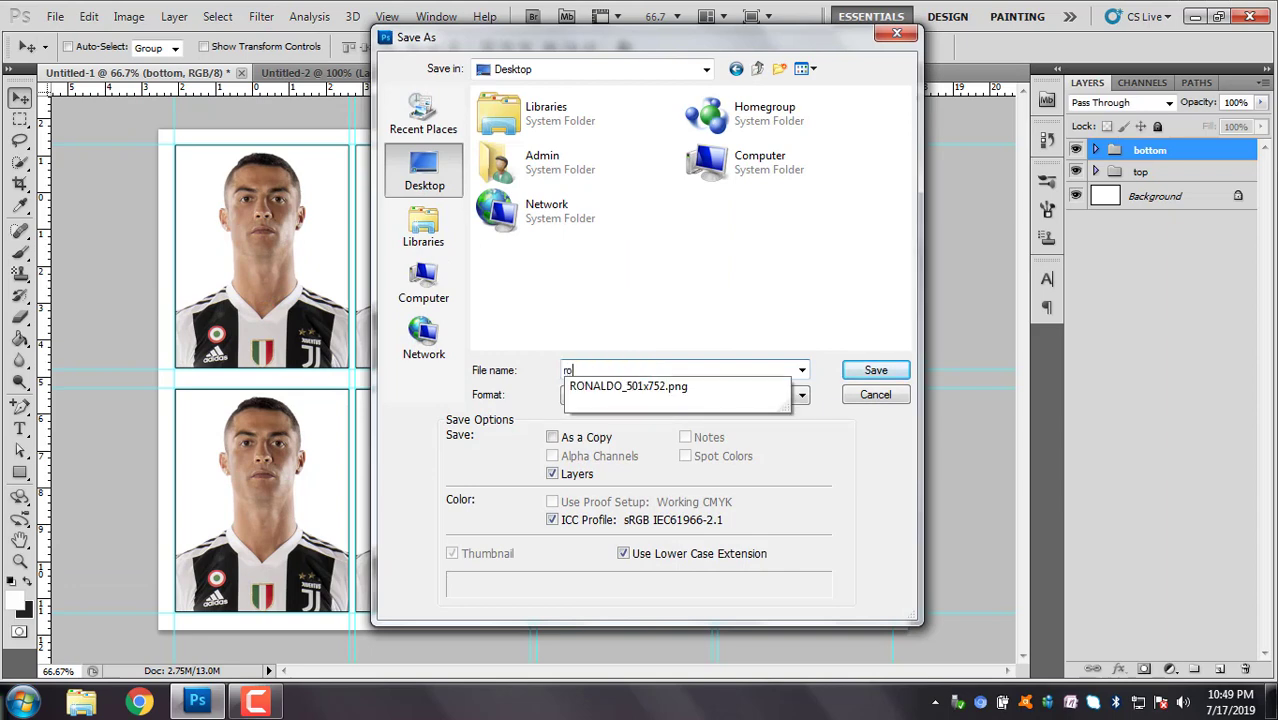
pyautogui.write('naldo')
pyautogui.click(650, 370)
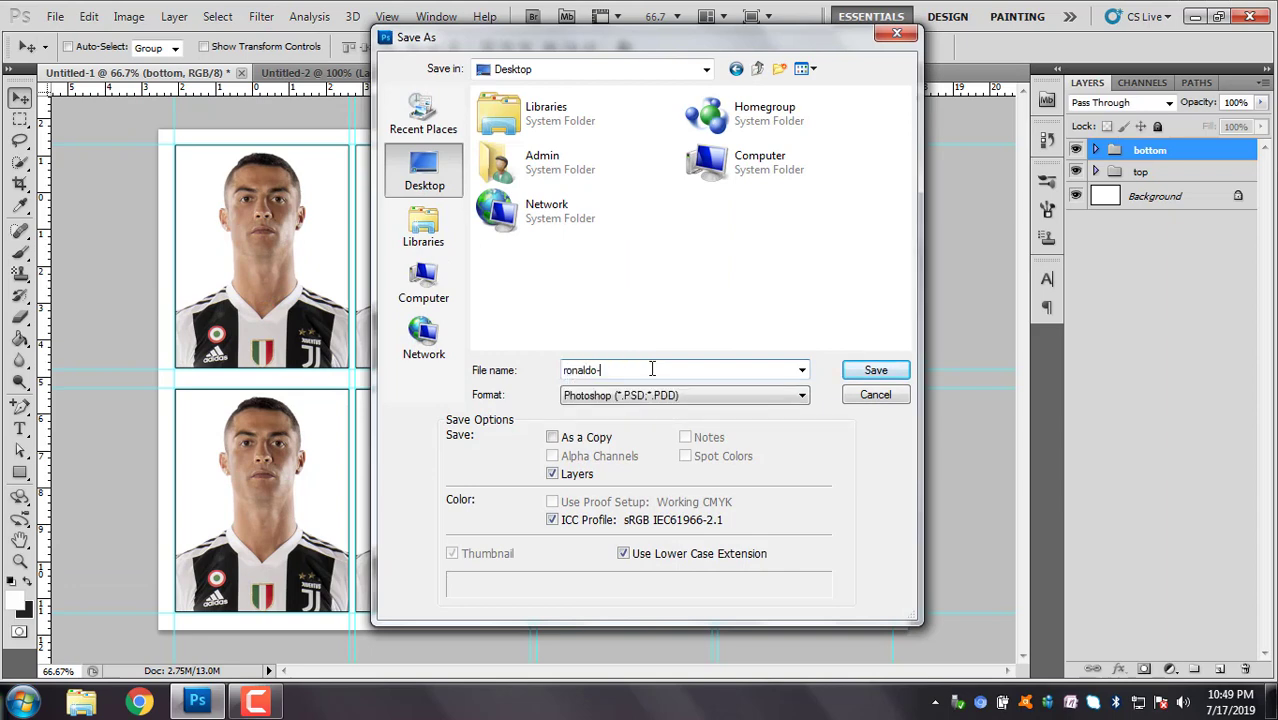
pyautogui.write('-passp')
pyautogui.write('ort')
pyautogui.click(759, 398)
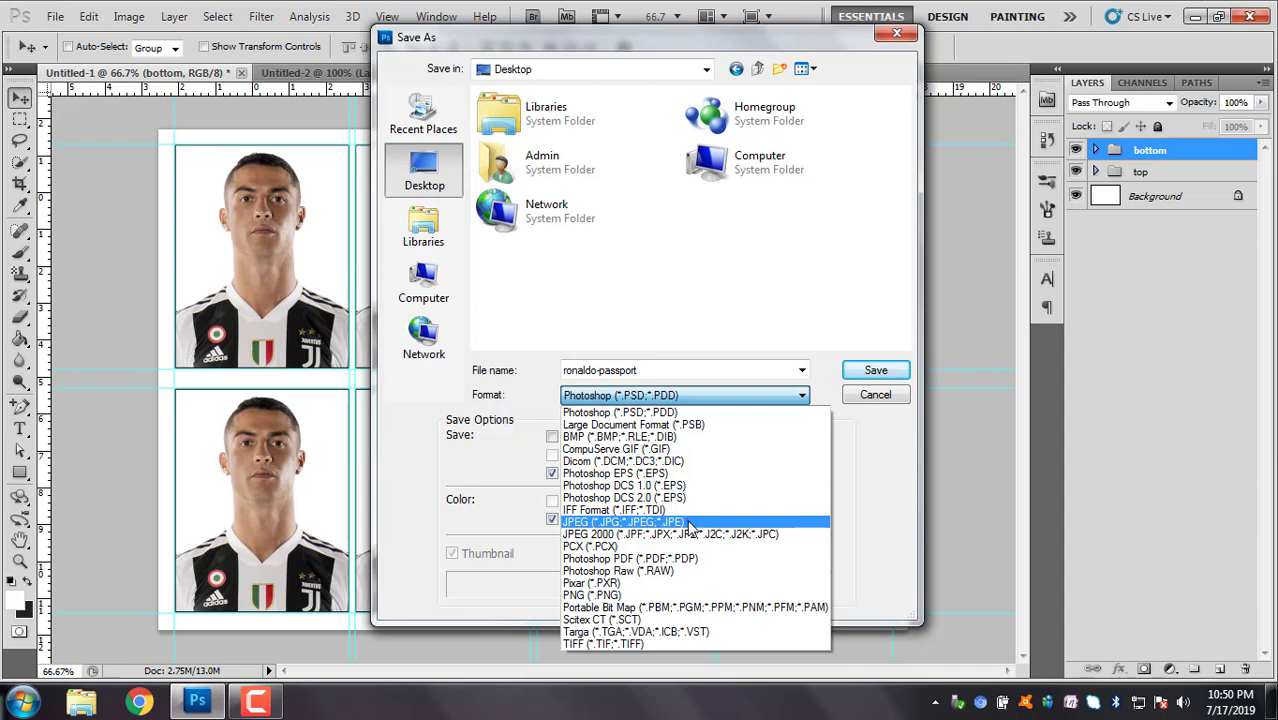
pyautogui.click(689, 522)
pyautogui.click(858, 371)
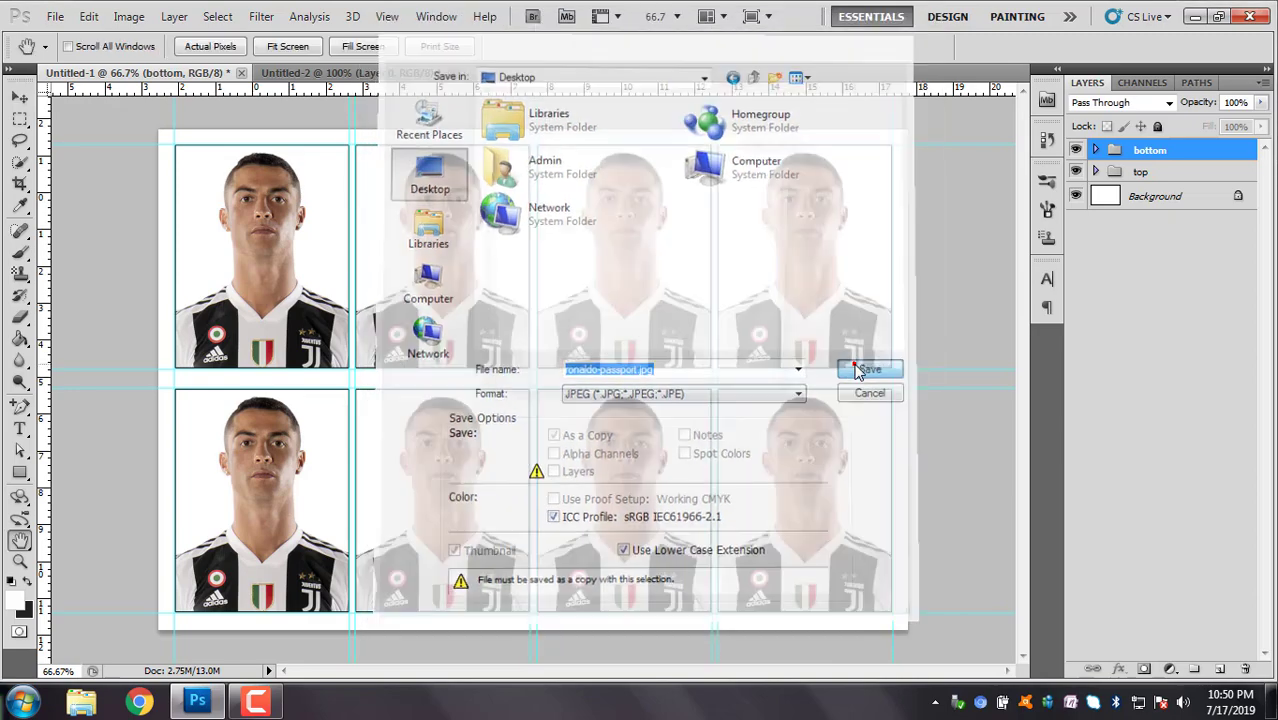
pyautogui.click(760, 178)
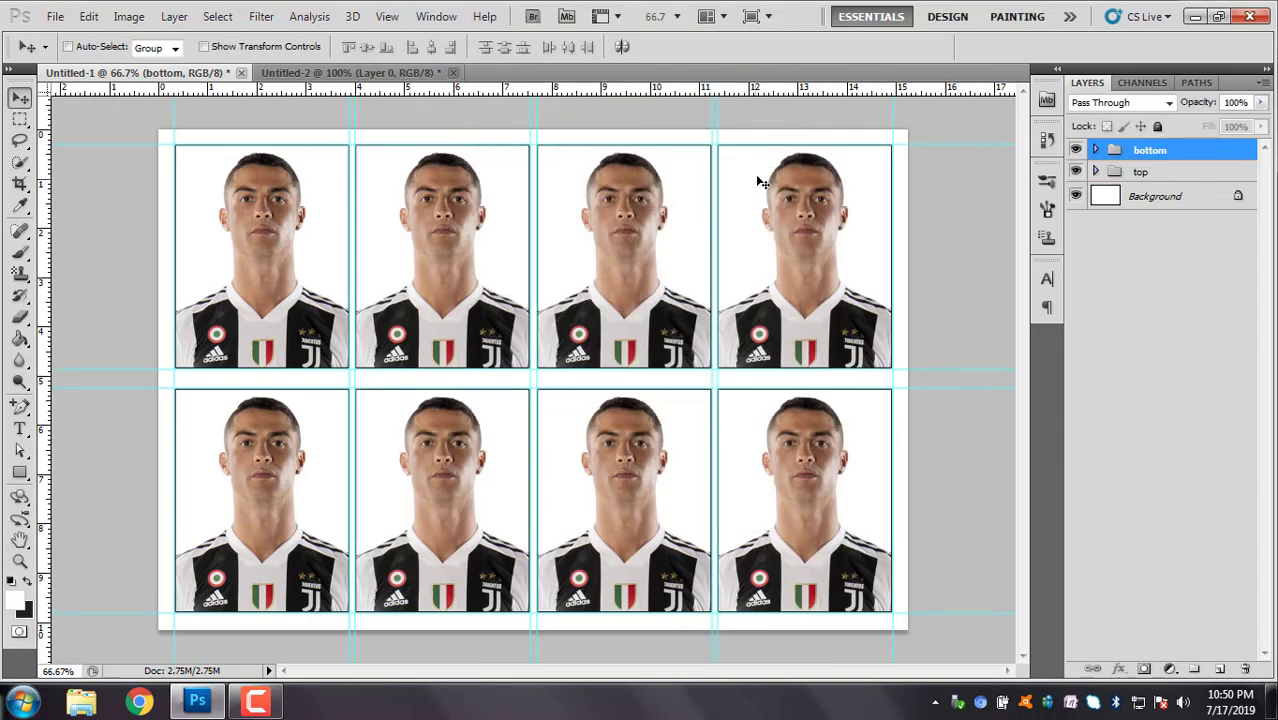
# Save the layered sheet to the Desktop as ronaldo-passport.psd with maximum compatibility.
pyautogui.click(50, 15)
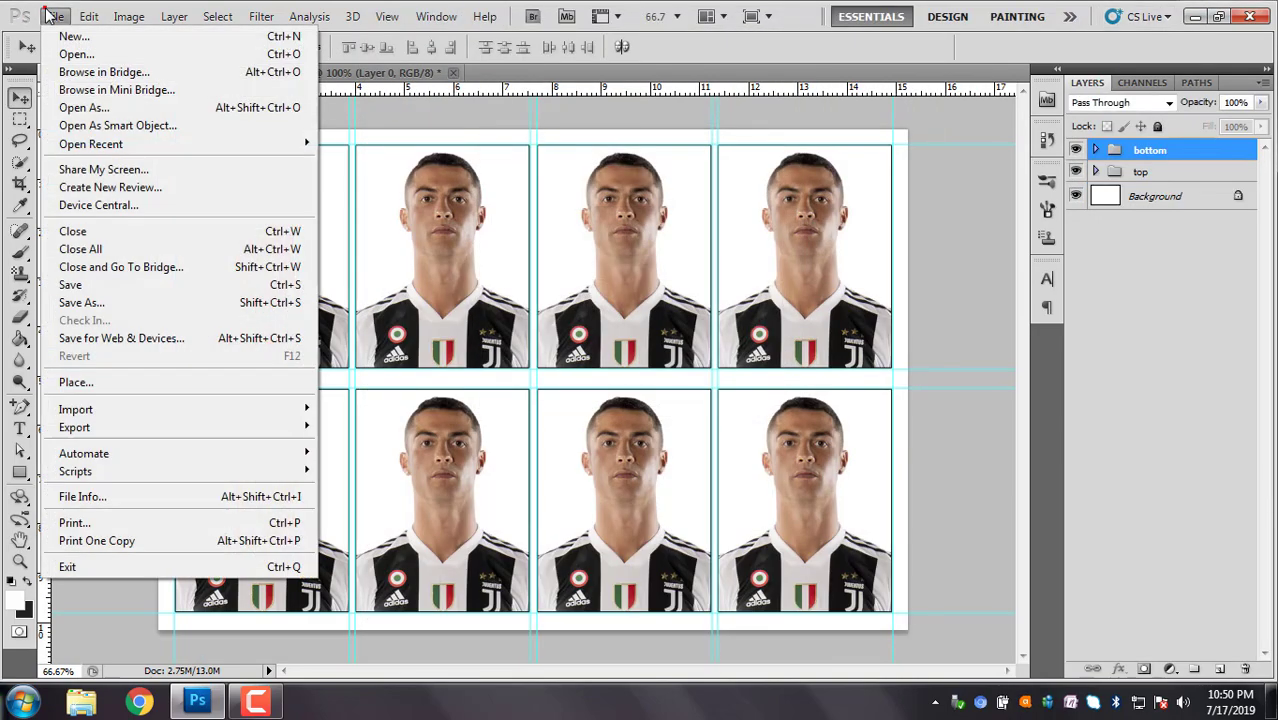
pyautogui.click(94, 301)
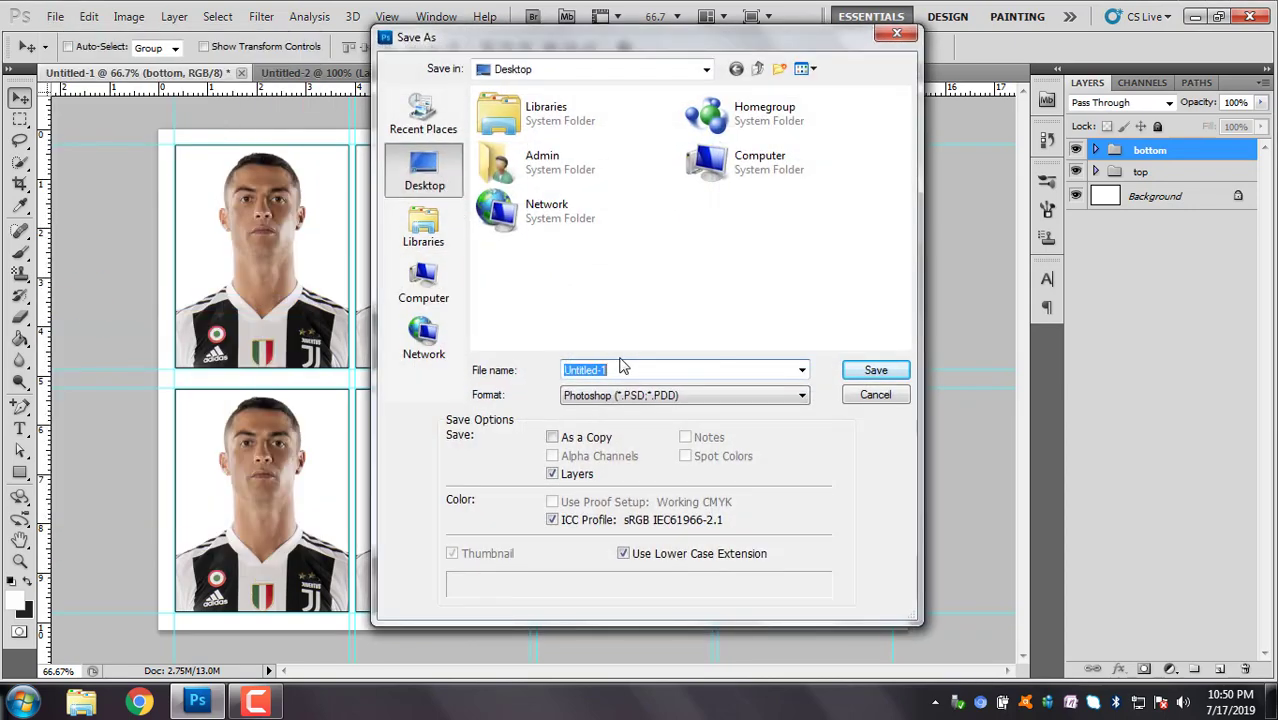
pyautogui.write('r')
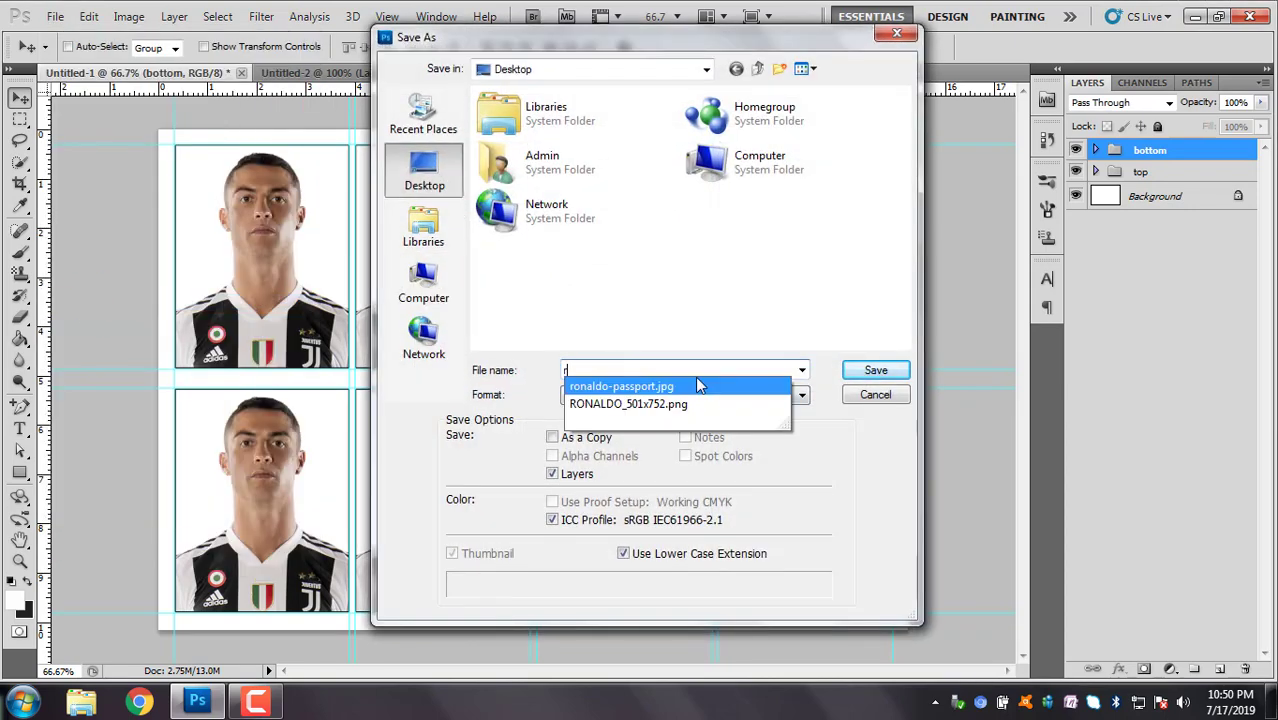
pyautogui.click(695, 386)
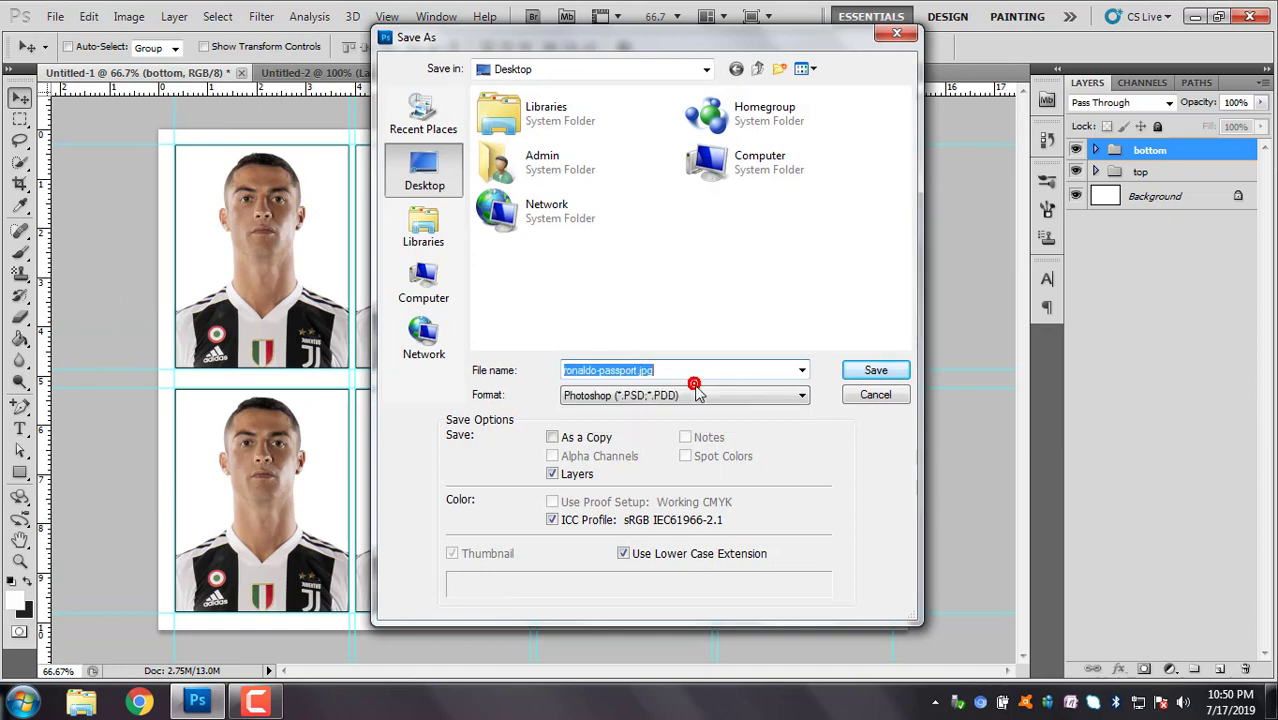
pyautogui.click(696, 395)
pyautogui.click(697, 371)
pyautogui.click(697, 371)
pyautogui.click(697, 371)
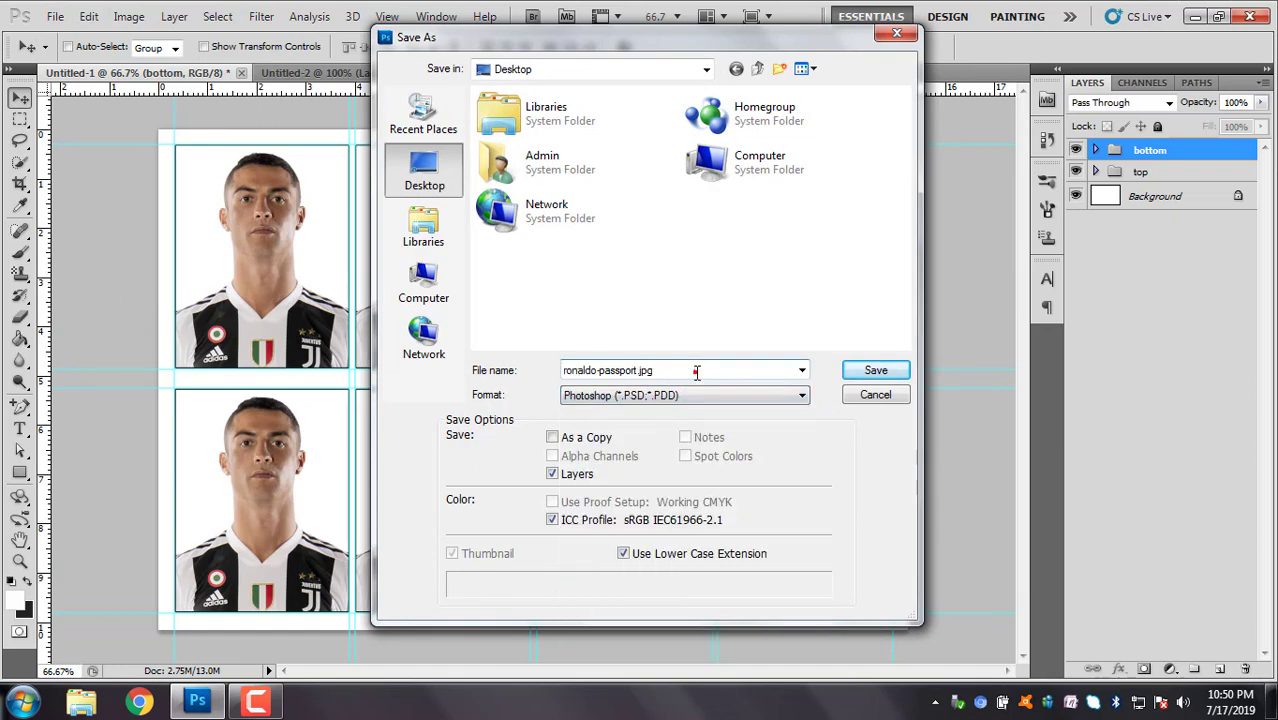
pyautogui.press('BackSpace')
pyautogui.press('BackSpace')
pyautogui.click(848, 370)
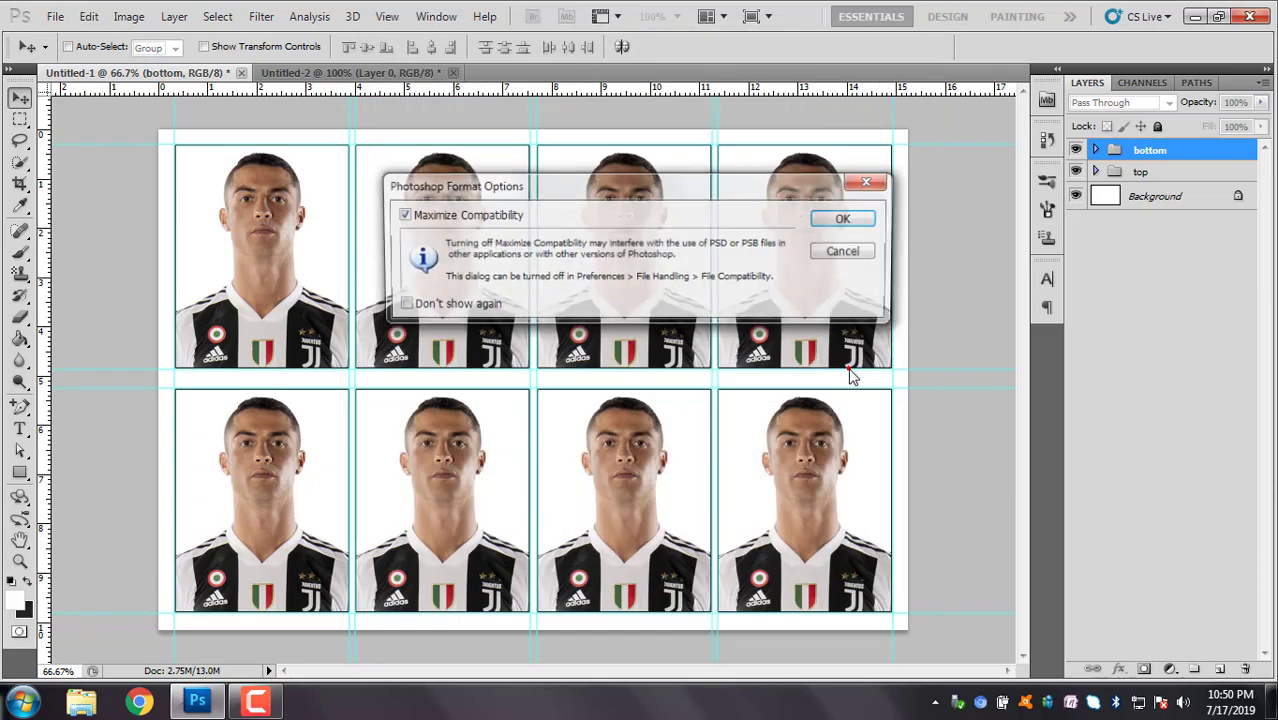
pyautogui.click(832, 219)
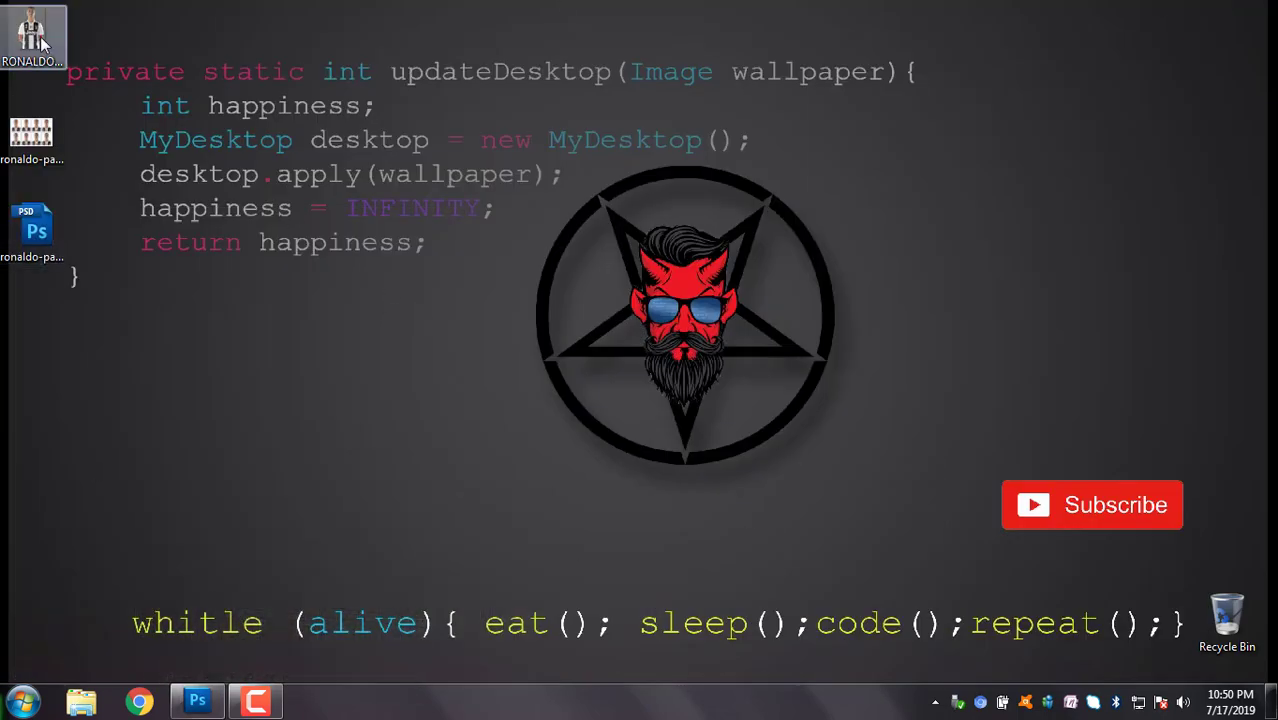
# Open the RONALDO image maximized in Windows Photo Viewer and advance to the ronaldo-passport sheet.
pyautogui.doubleClick(31, 35)
pyautogui.click(1126, 10)
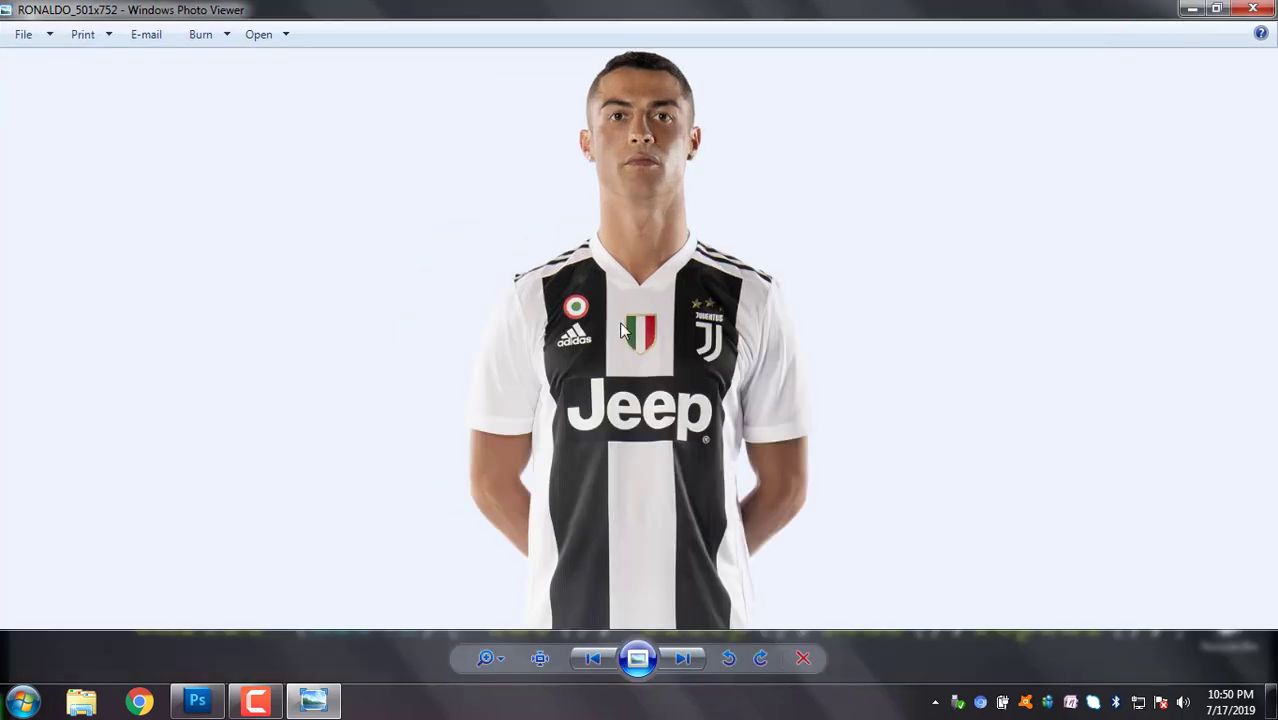
pyautogui.click(683, 660)
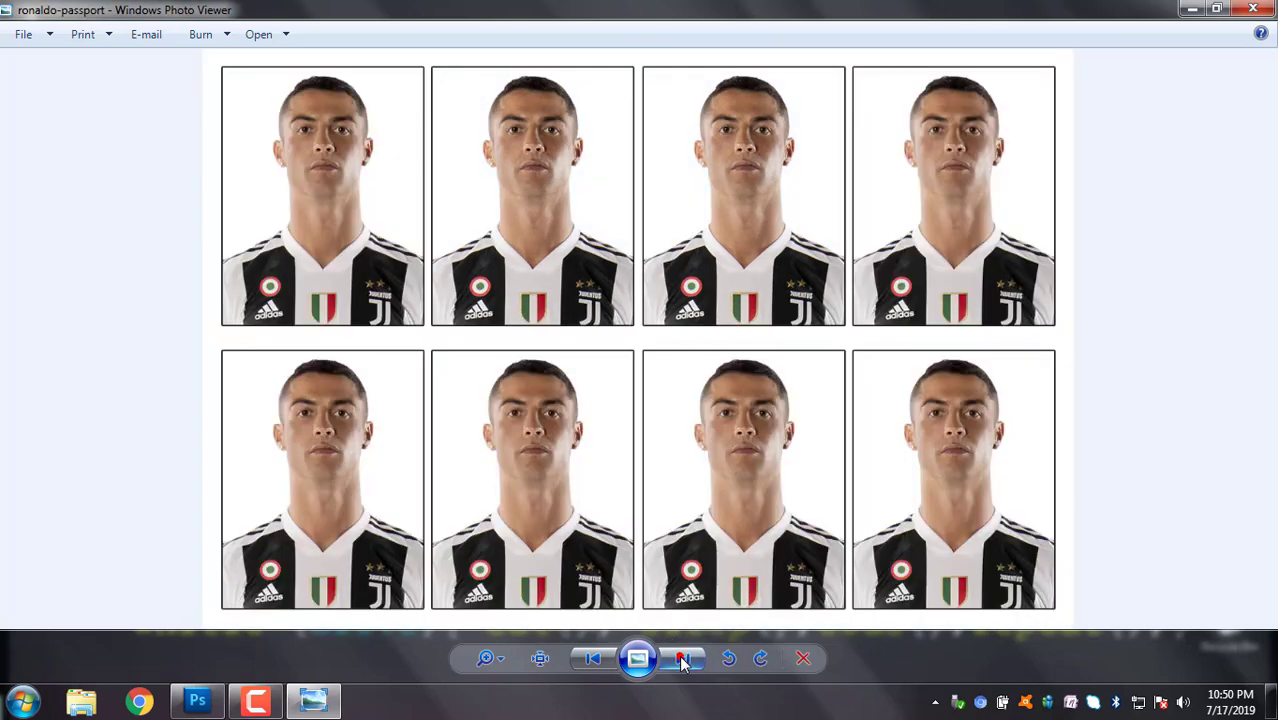
pyautogui.click(592, 660)
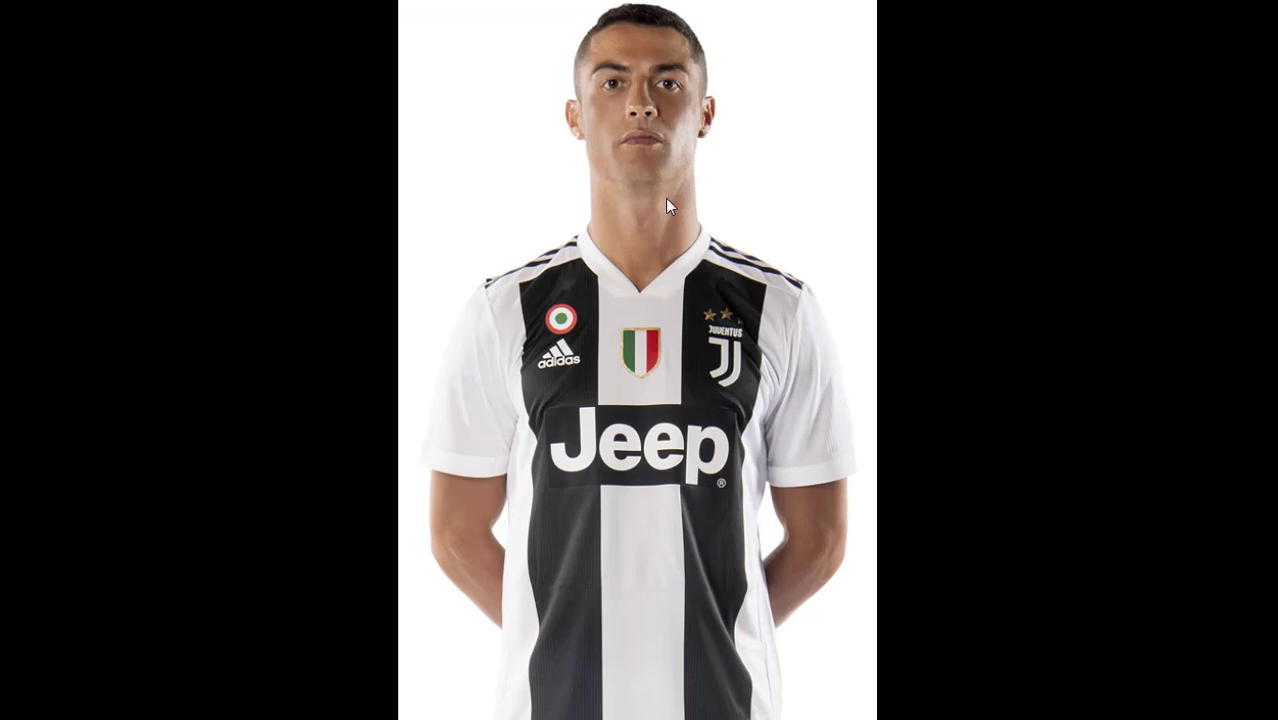
pyautogui.press('Right')
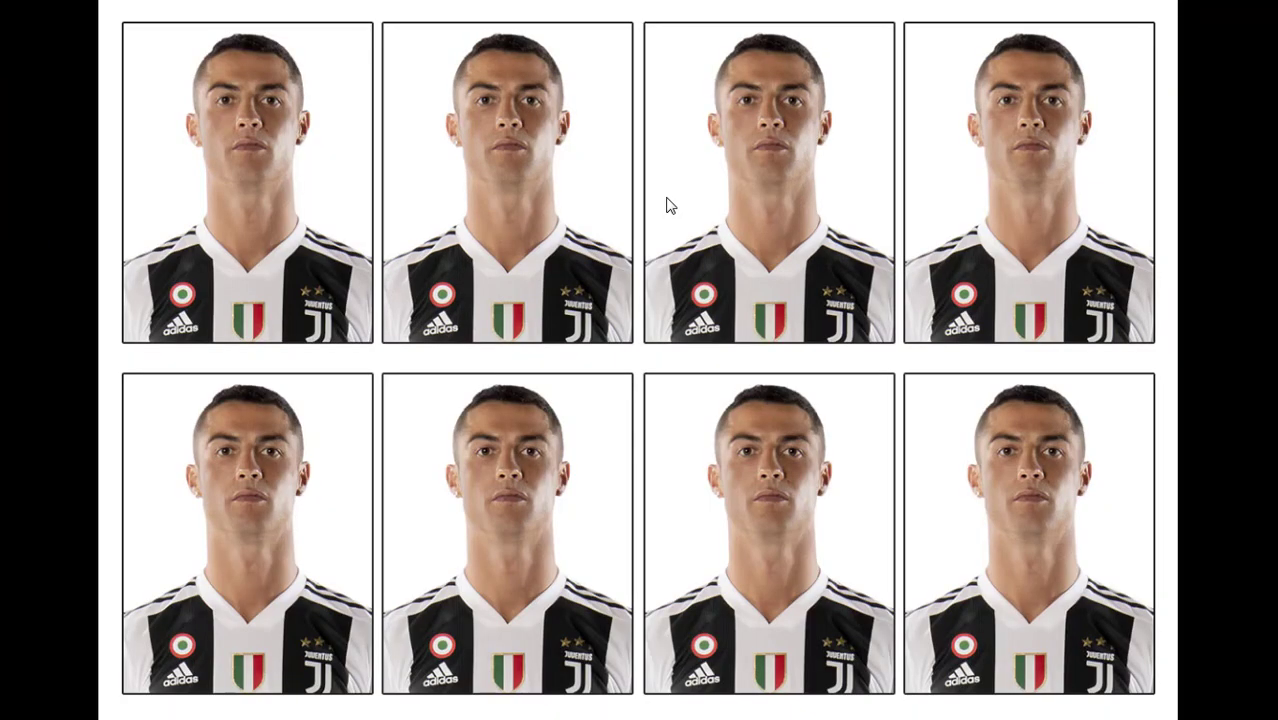
# Play the sheet as a slideshow, then close the photo viewer.
pyautogui.rightClick(670, 205)
pyautogui.click(830, 232)
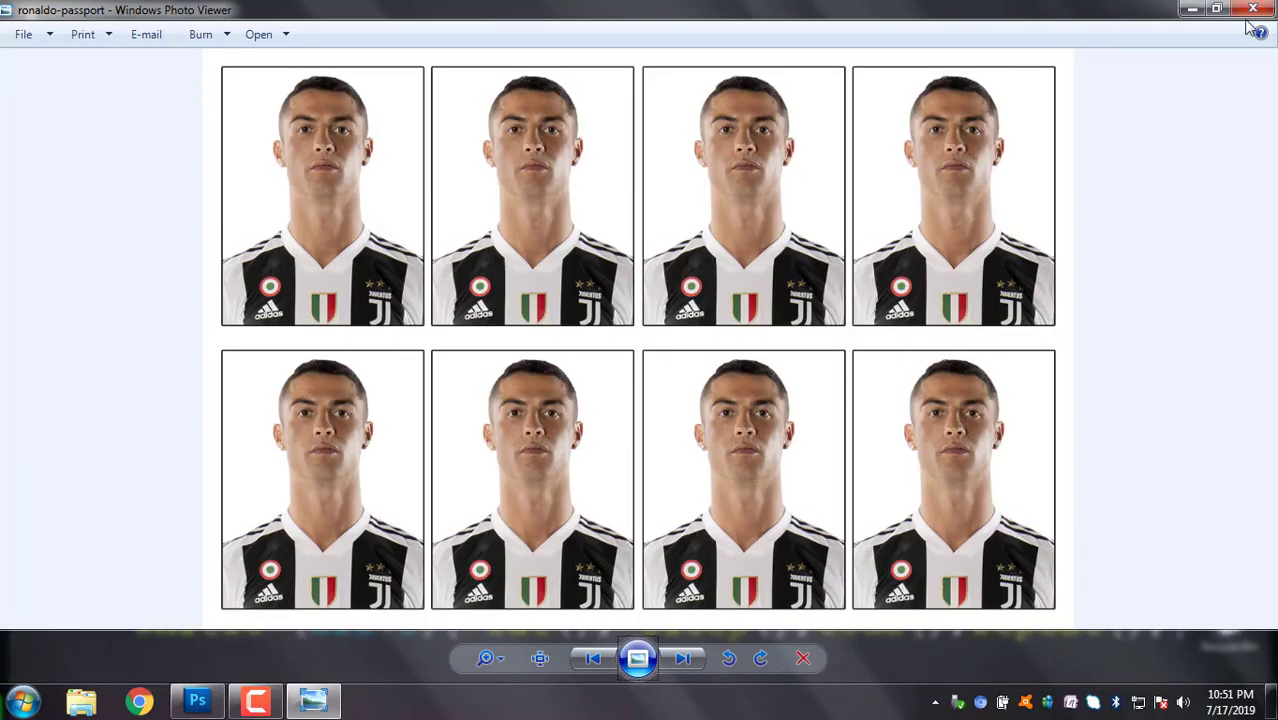
pyautogui.click(1252, 9)
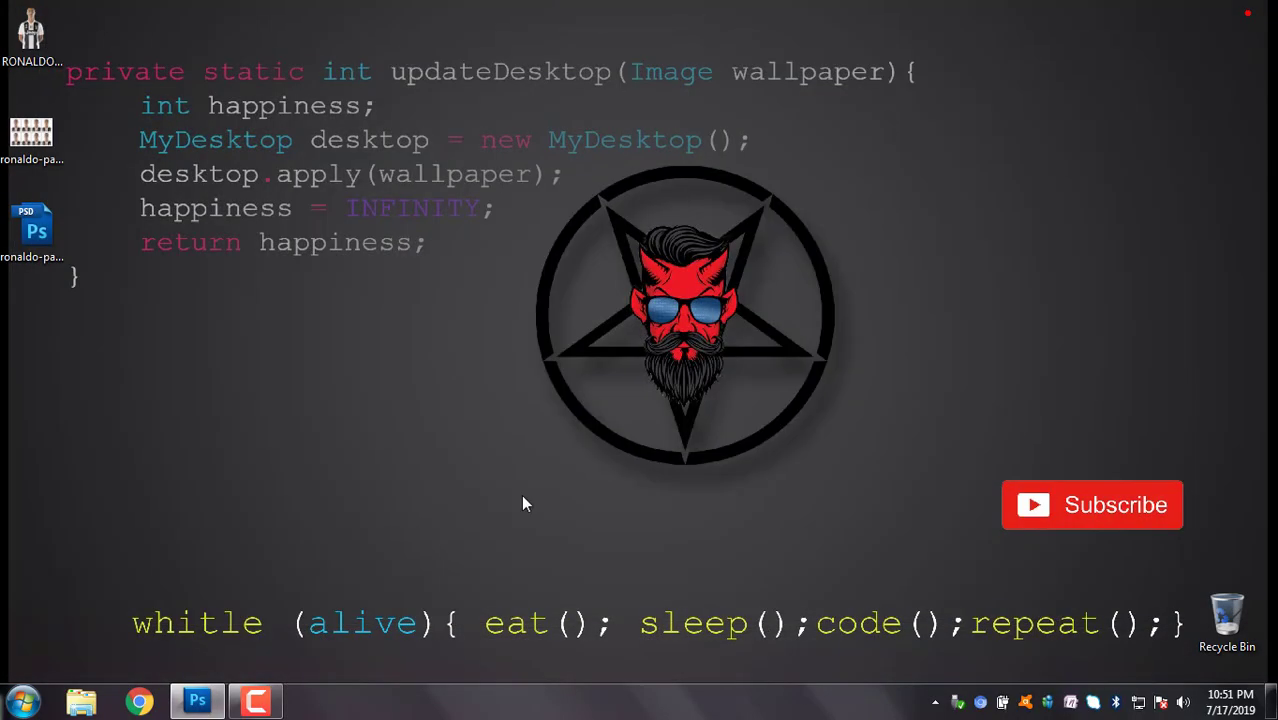
pyautogui.click(198, 700)
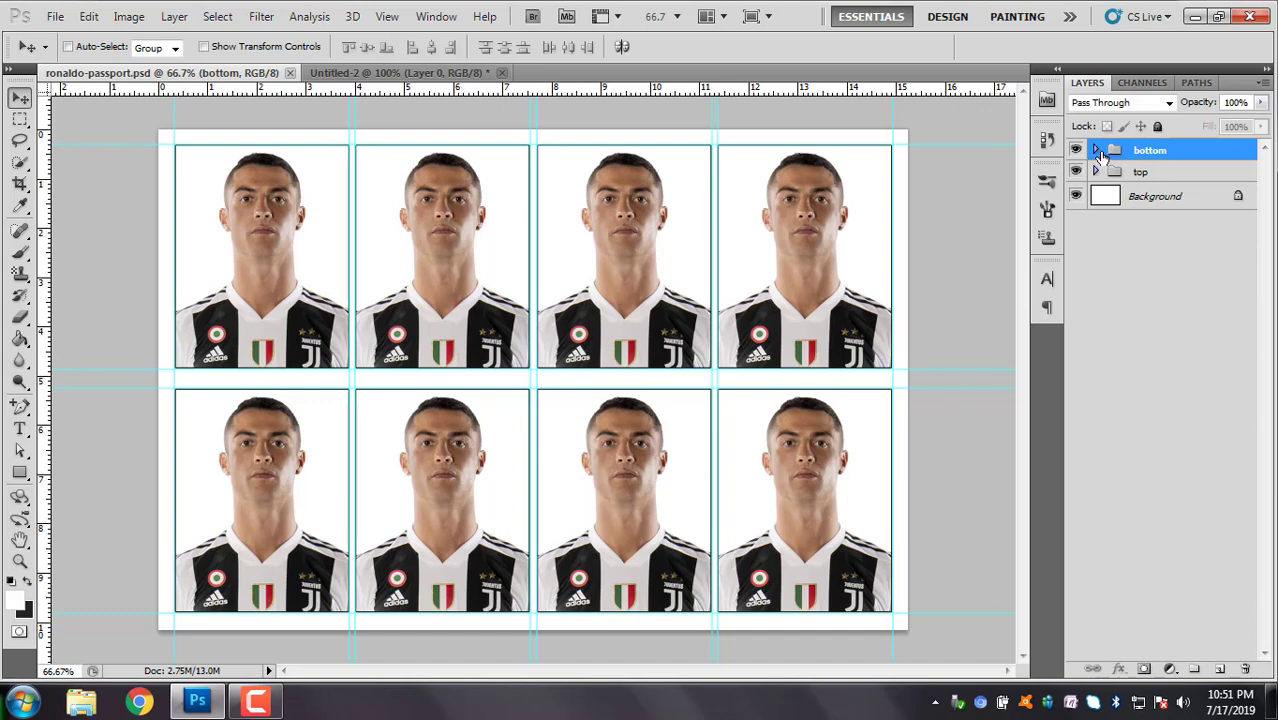
pyautogui.click(1195, 16)
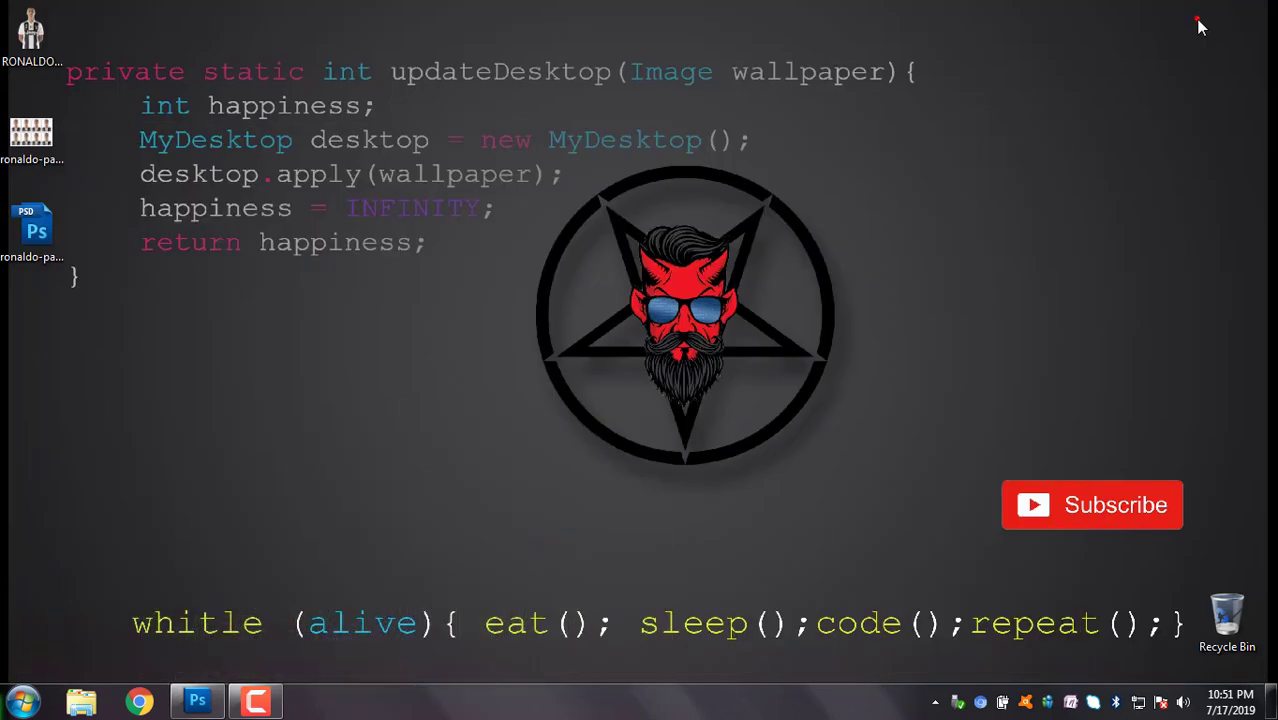